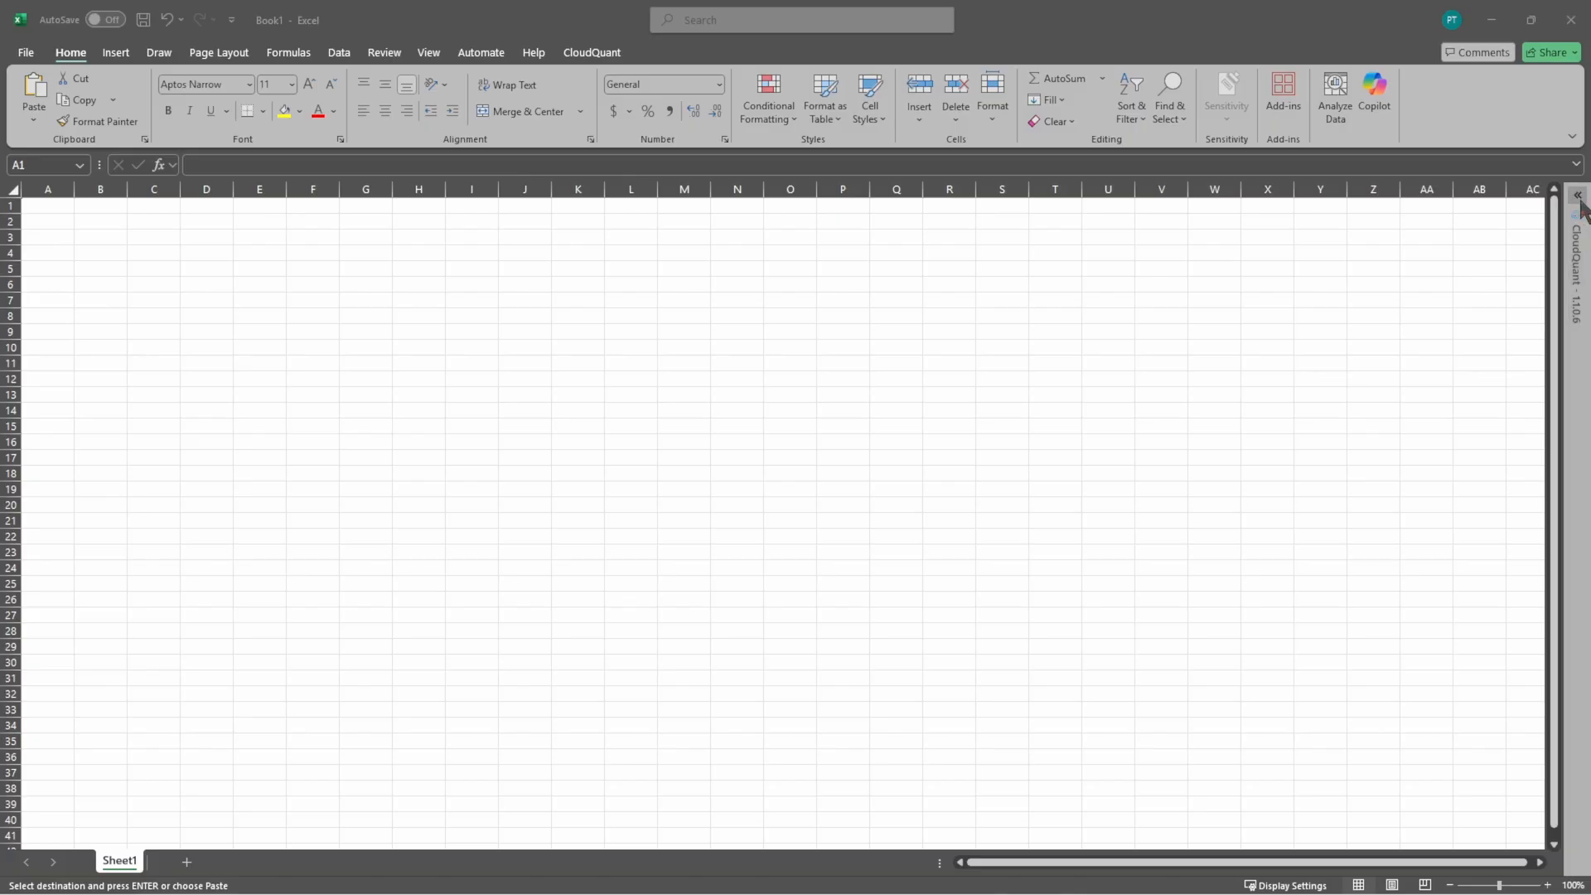
click(1579, 199)
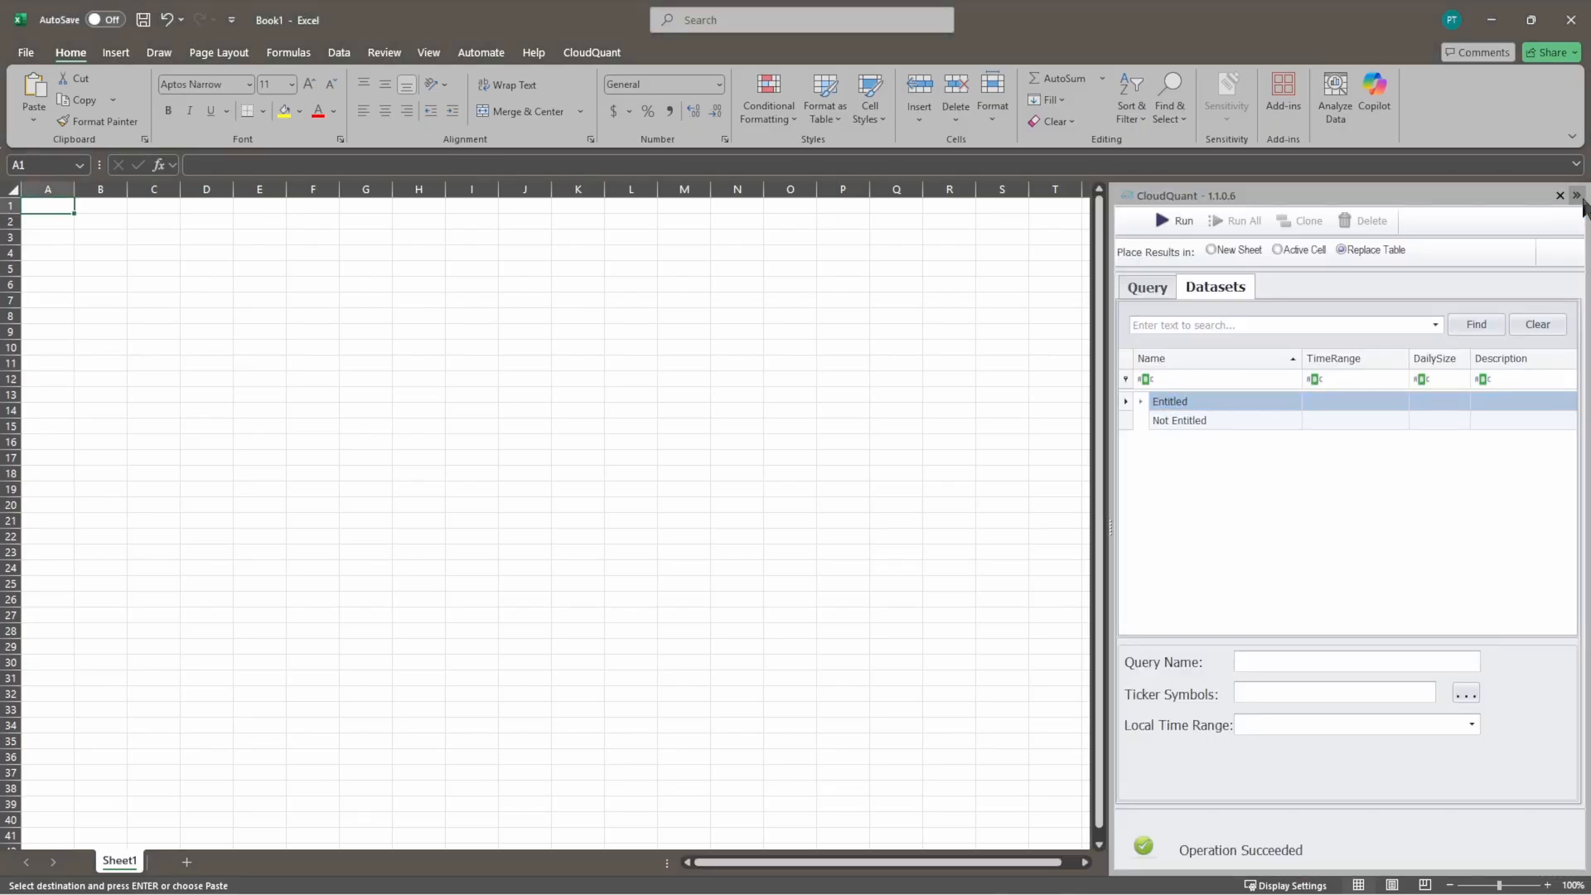
click(1576, 196)
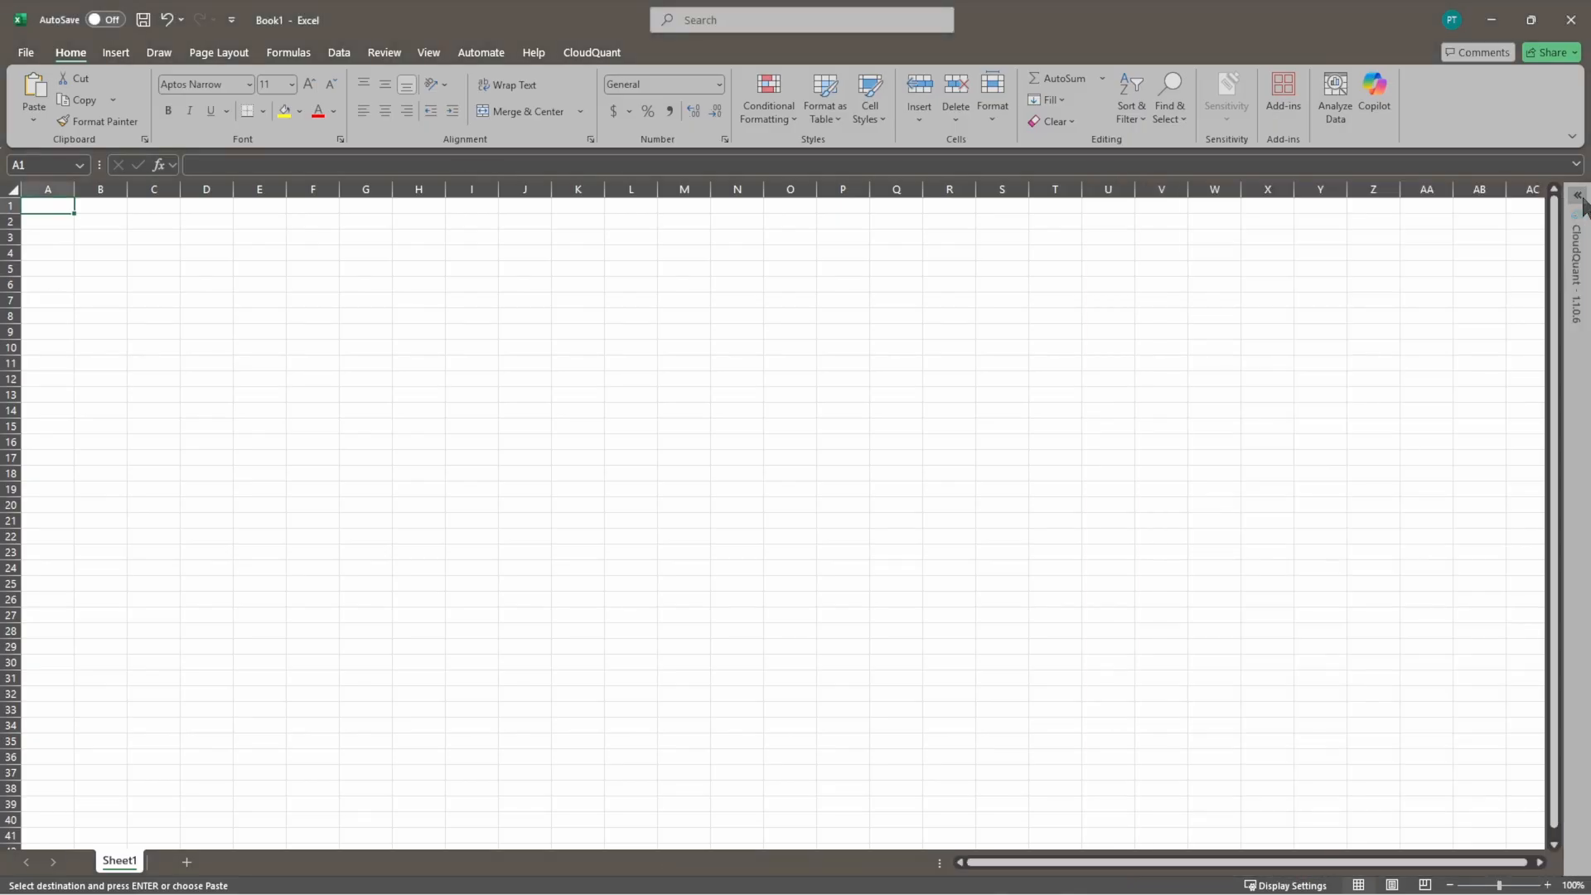
click(583, 56)
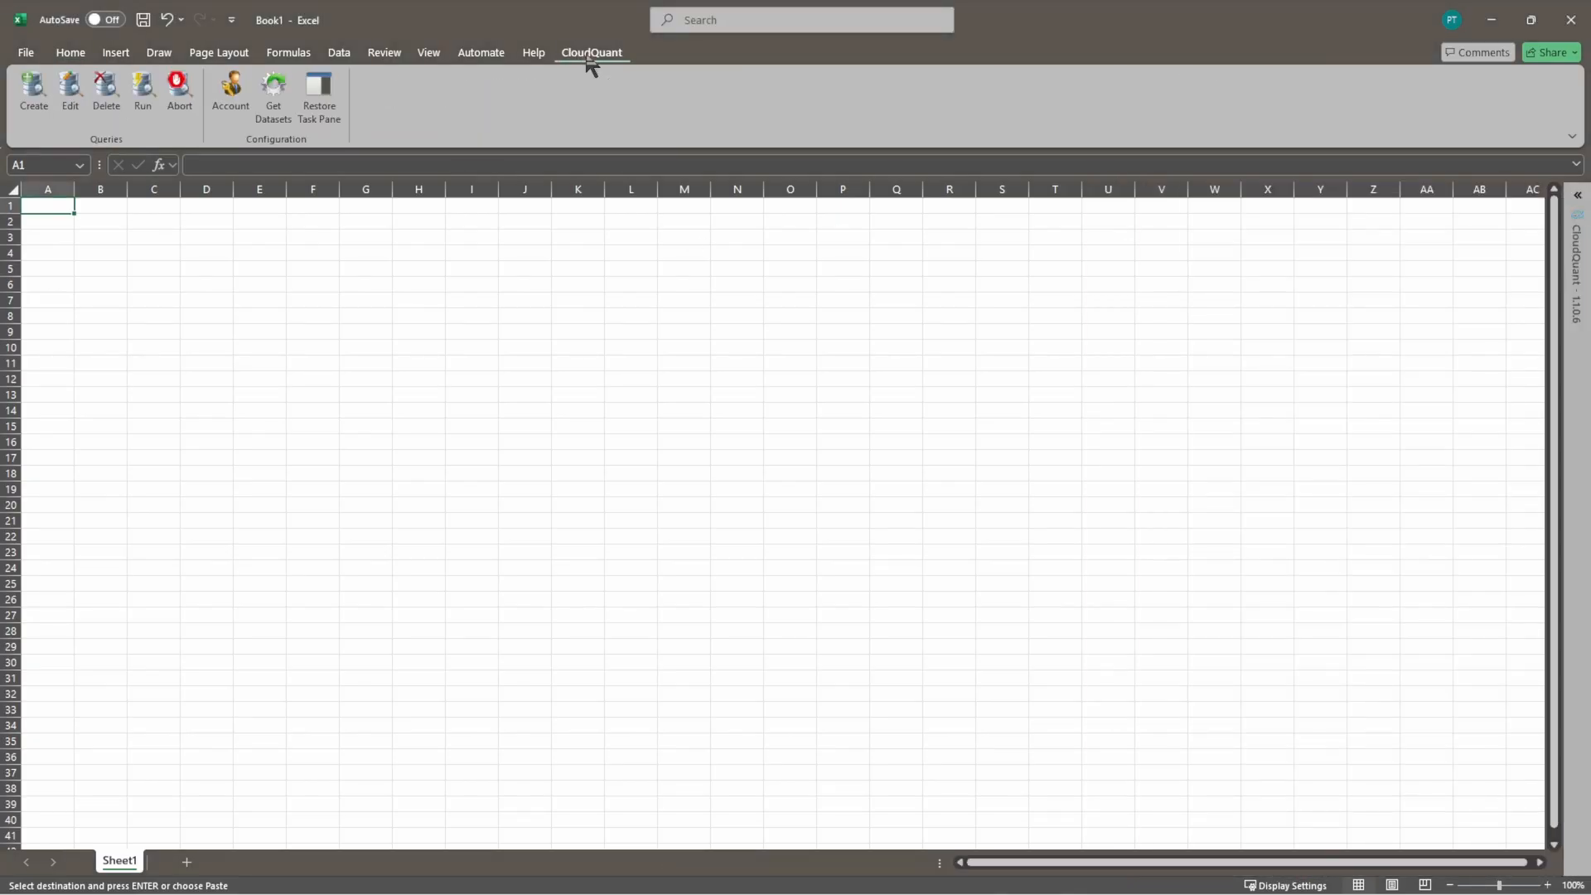
click(232, 104)
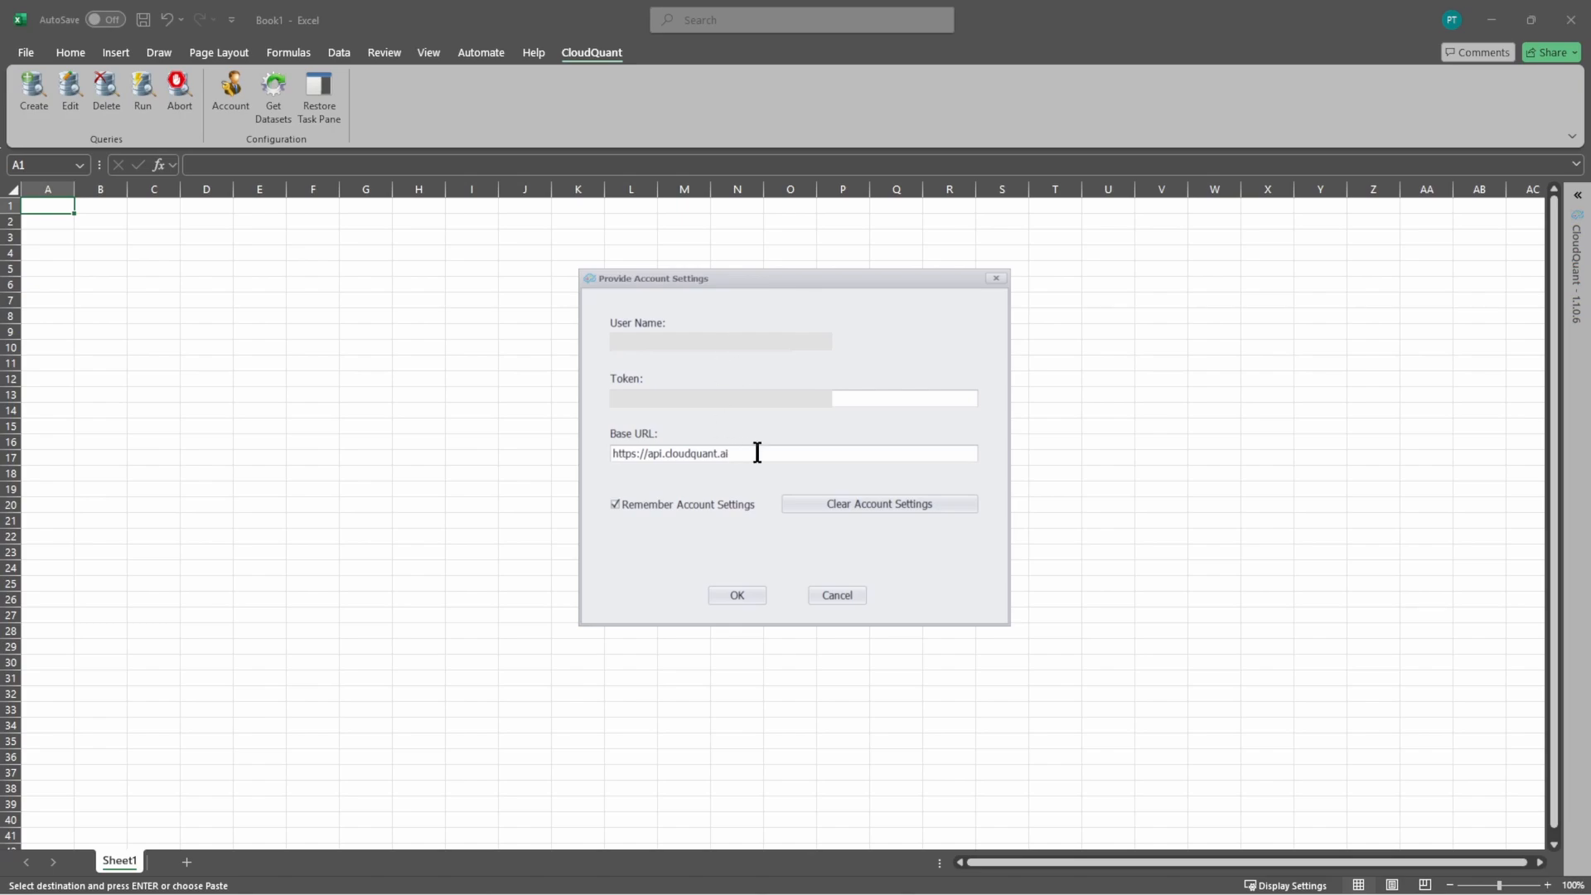
click(737, 595)
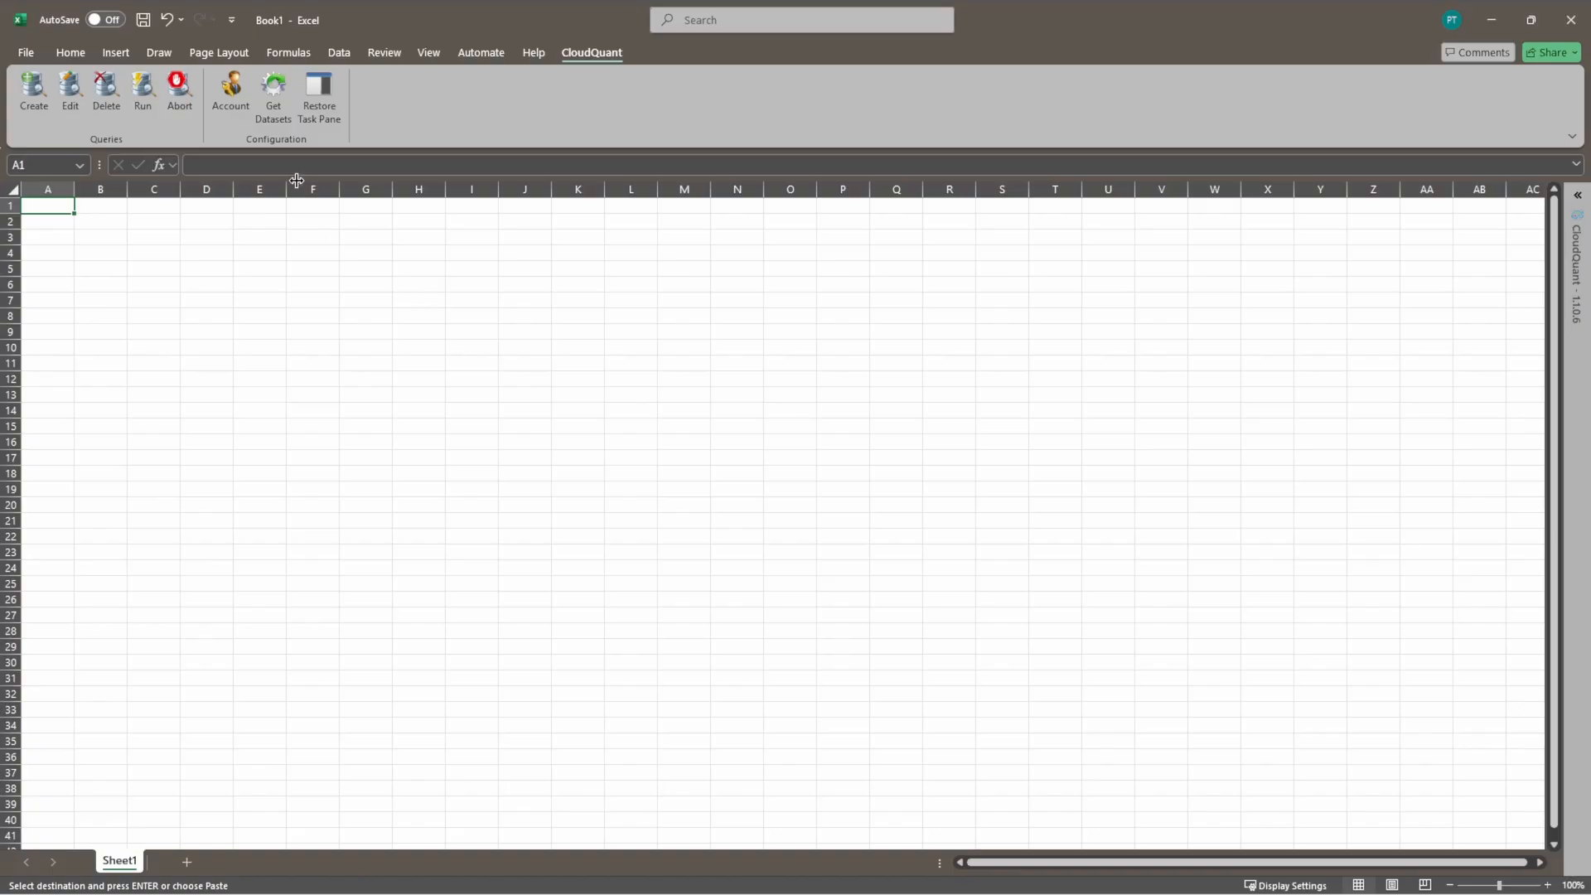
Step: Close the CloudQuant task pane completely, restore it and collapse it again
click(1576, 199)
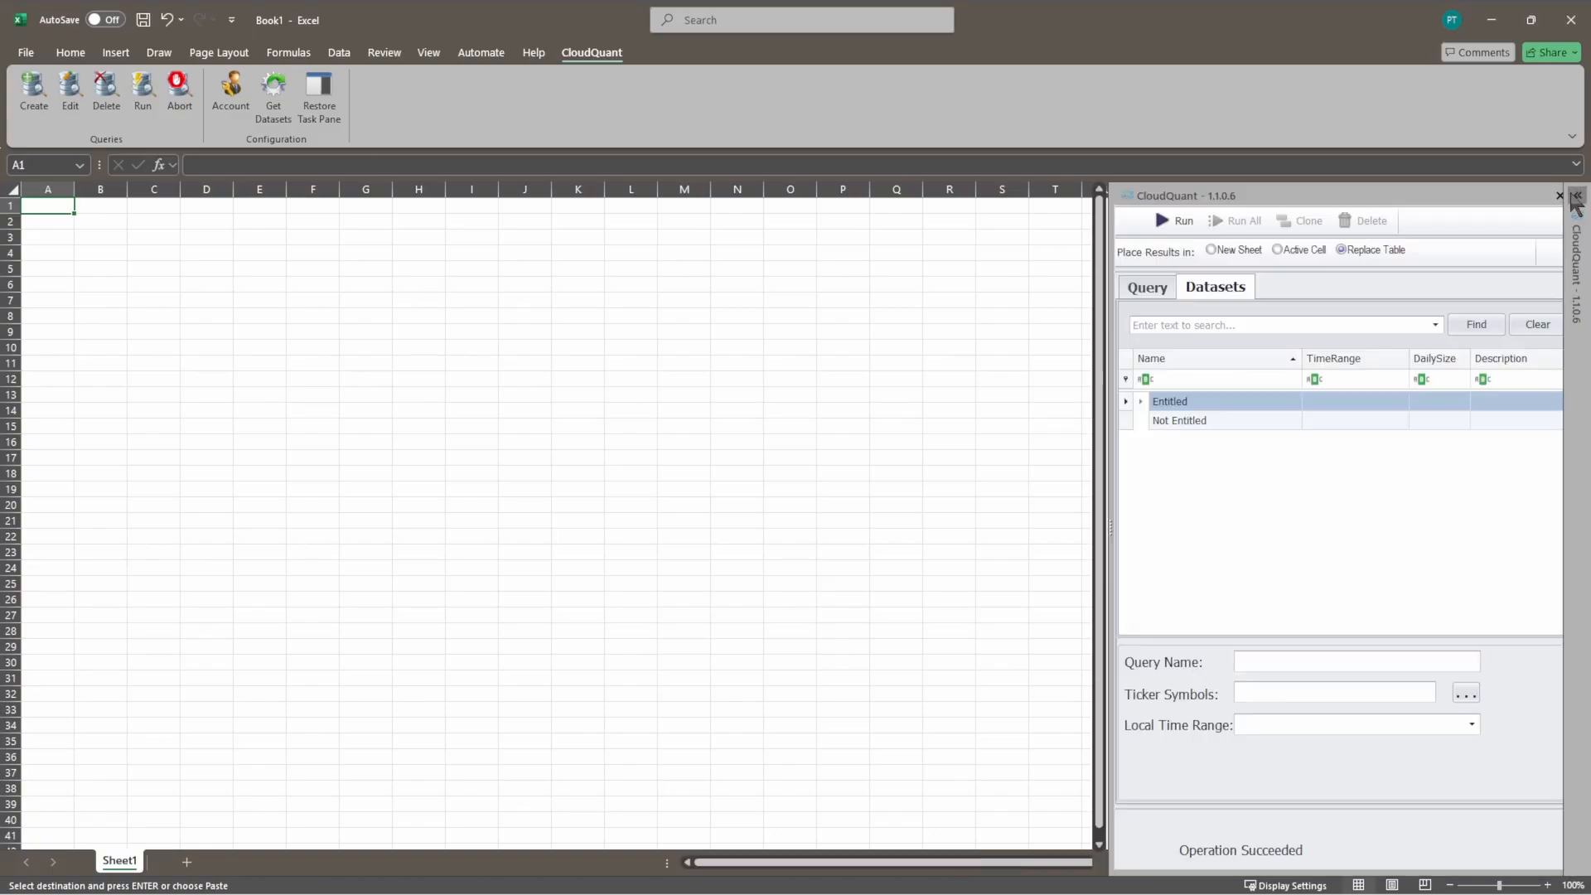
click(1560, 197)
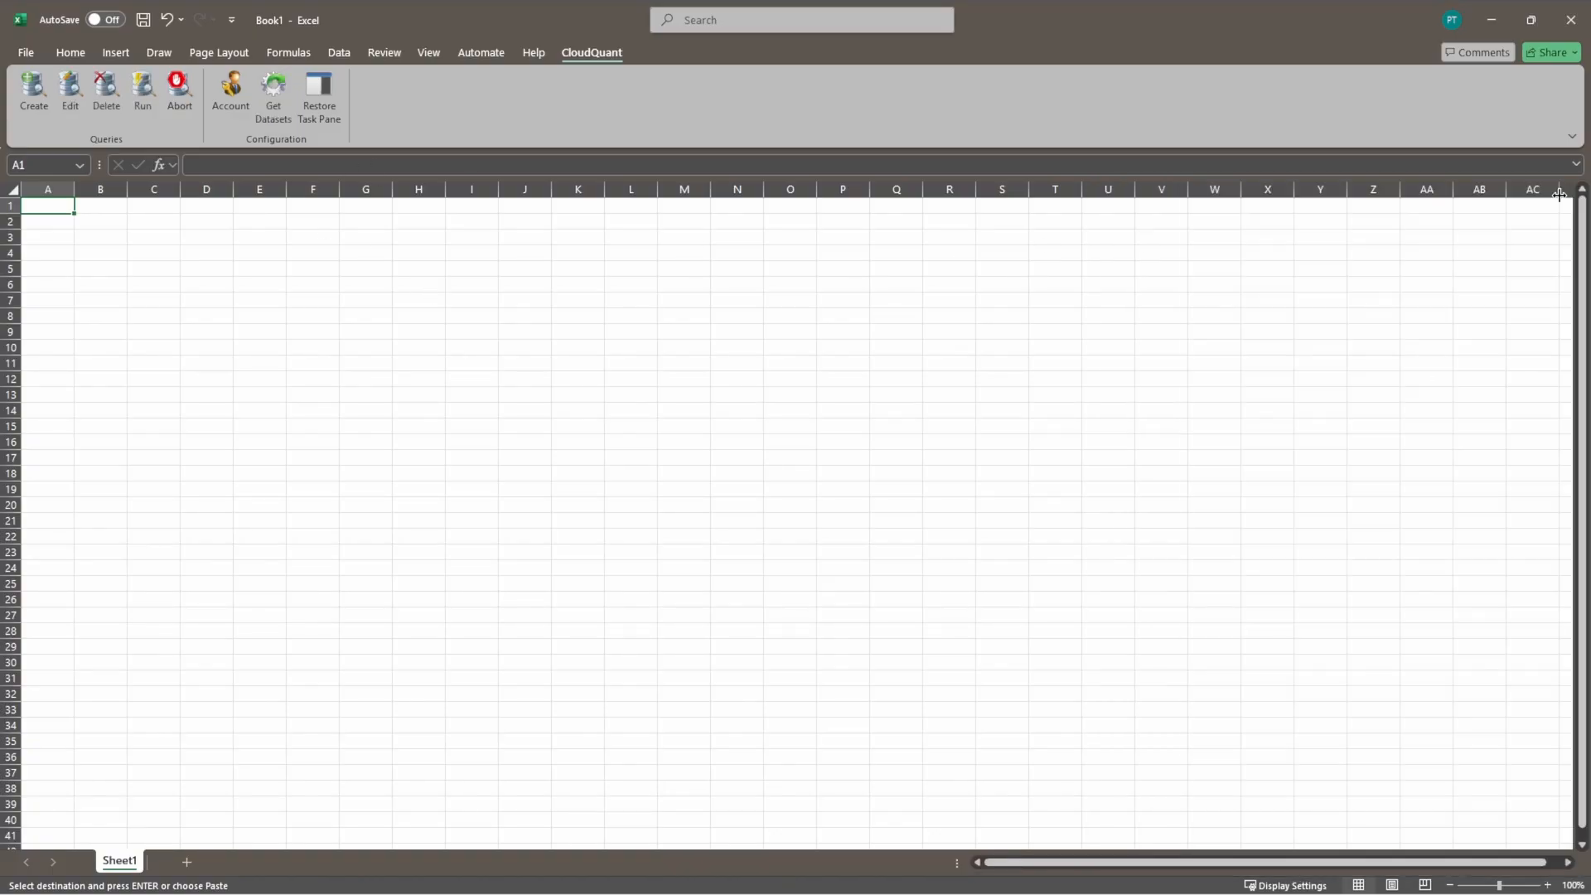
click(318, 109)
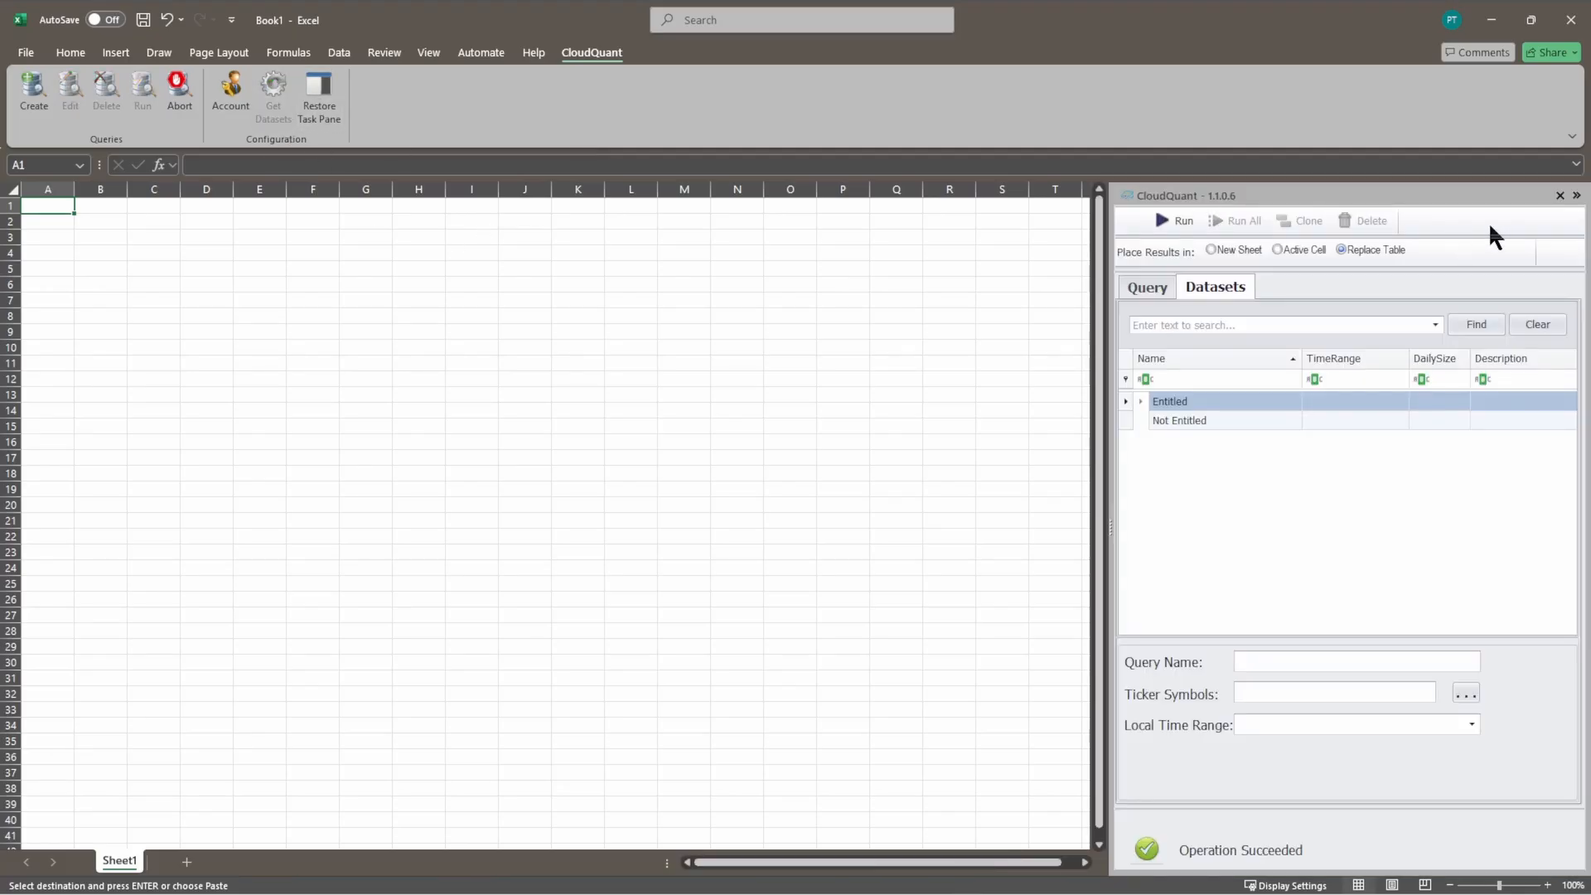
click(1576, 195)
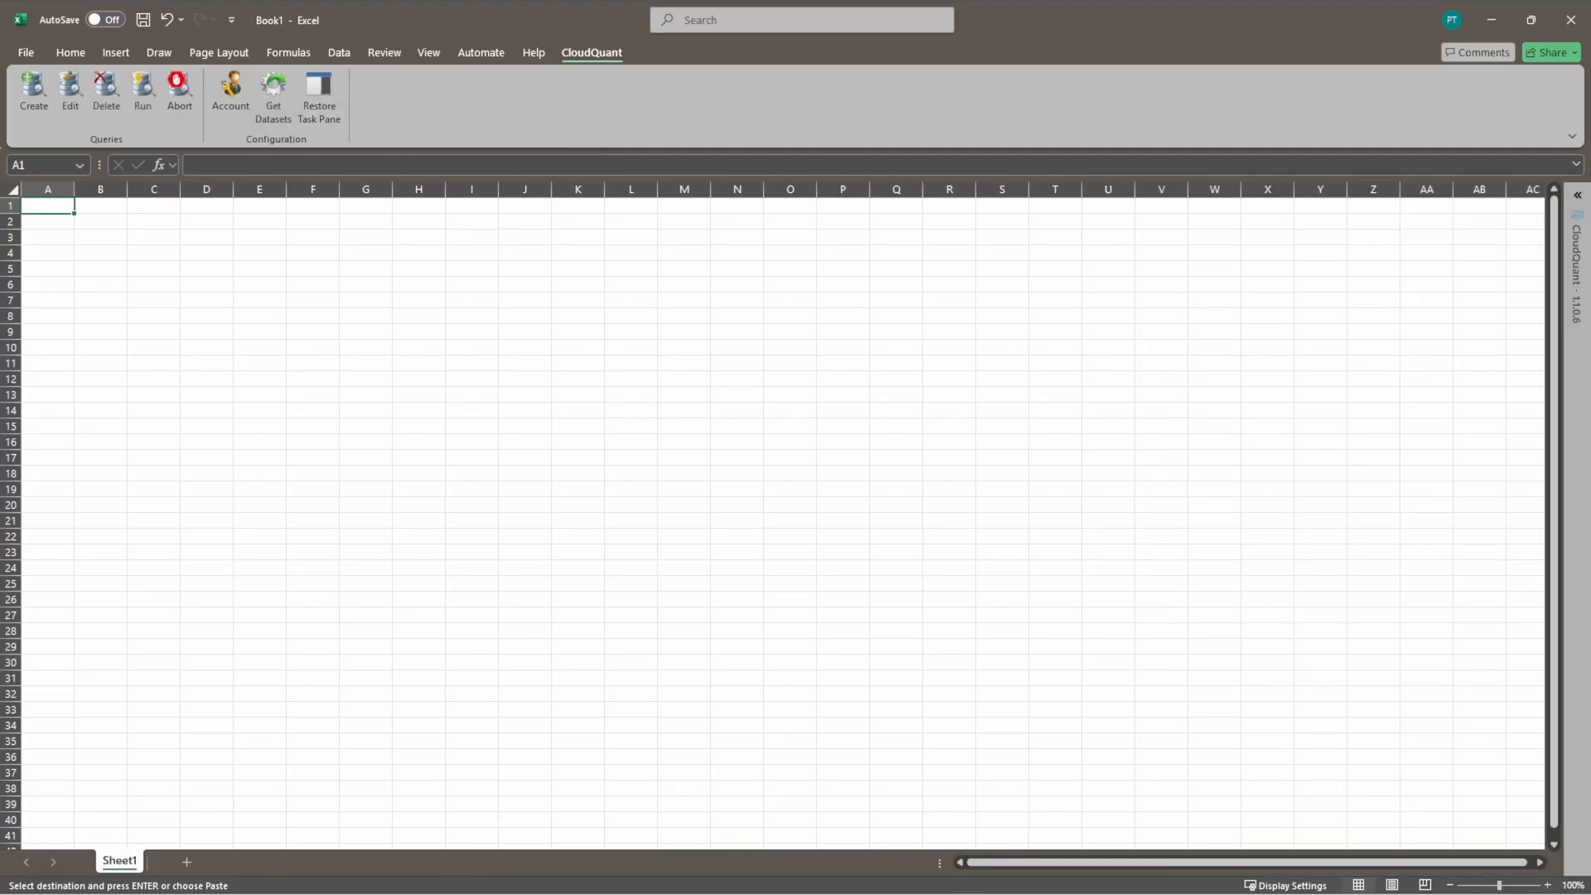
Step: Look into the Entitled dataset group in the CloudQuant task pane and refresh the list of available datasets
click(1578, 196)
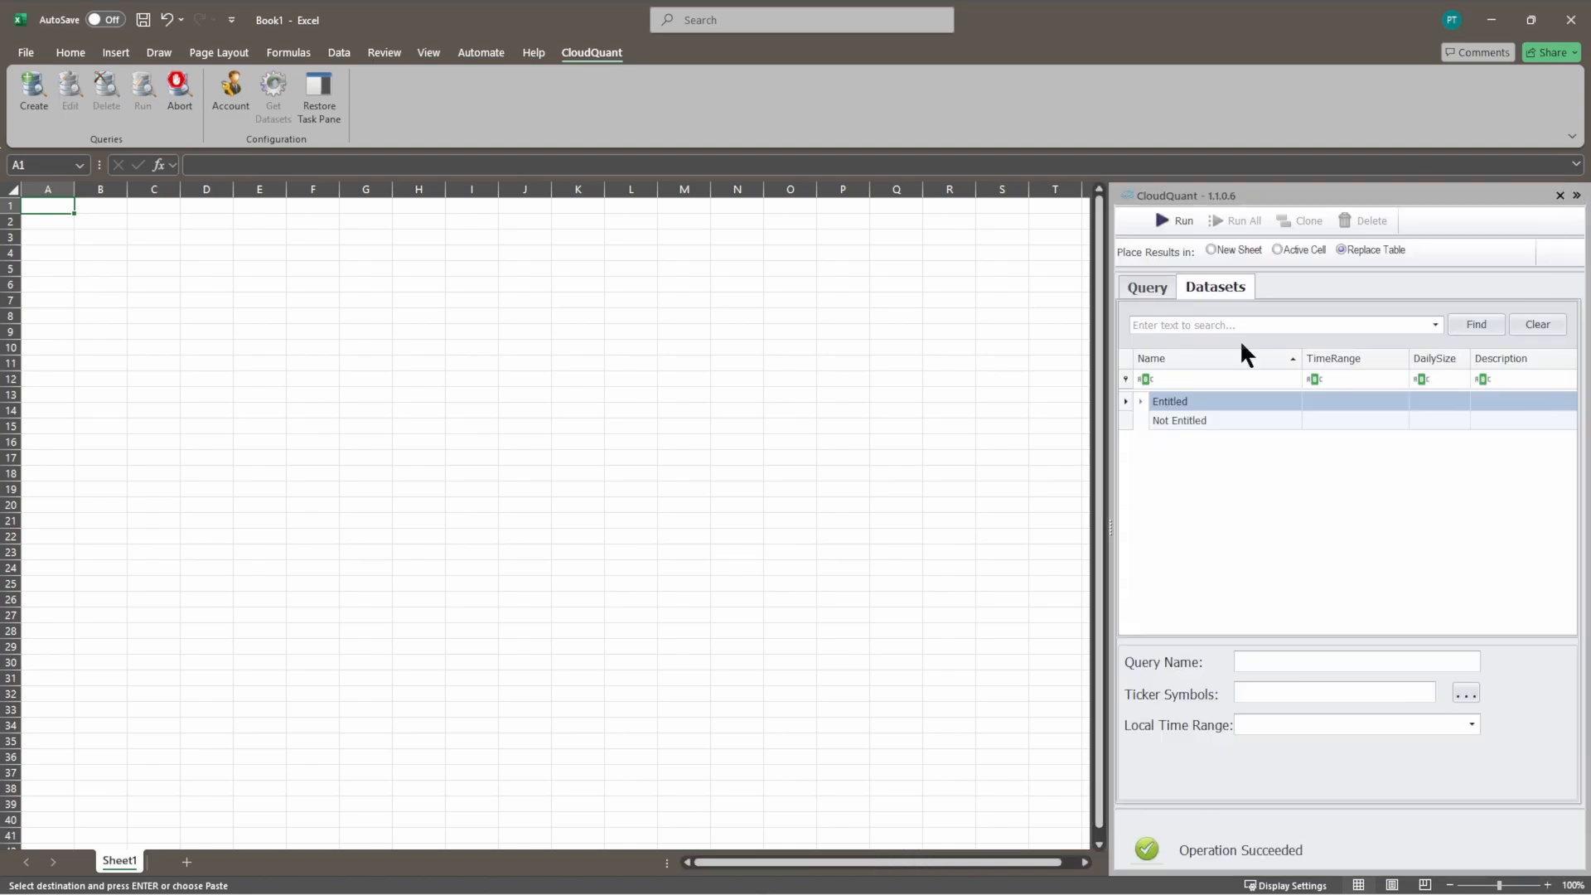
click(1142, 402)
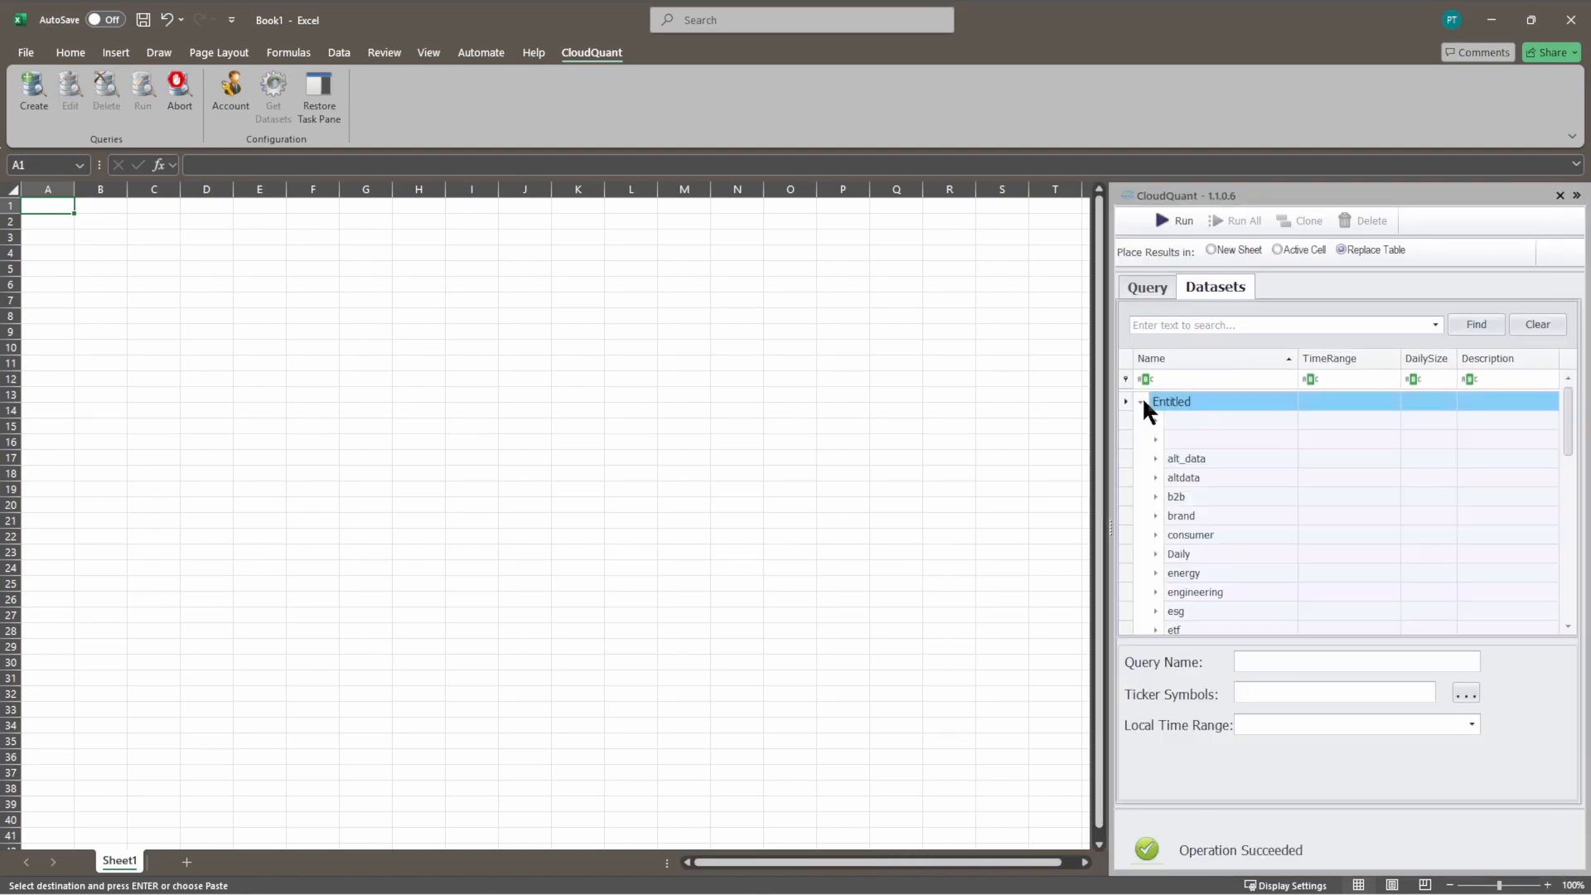
click(1143, 401)
click(1577, 196)
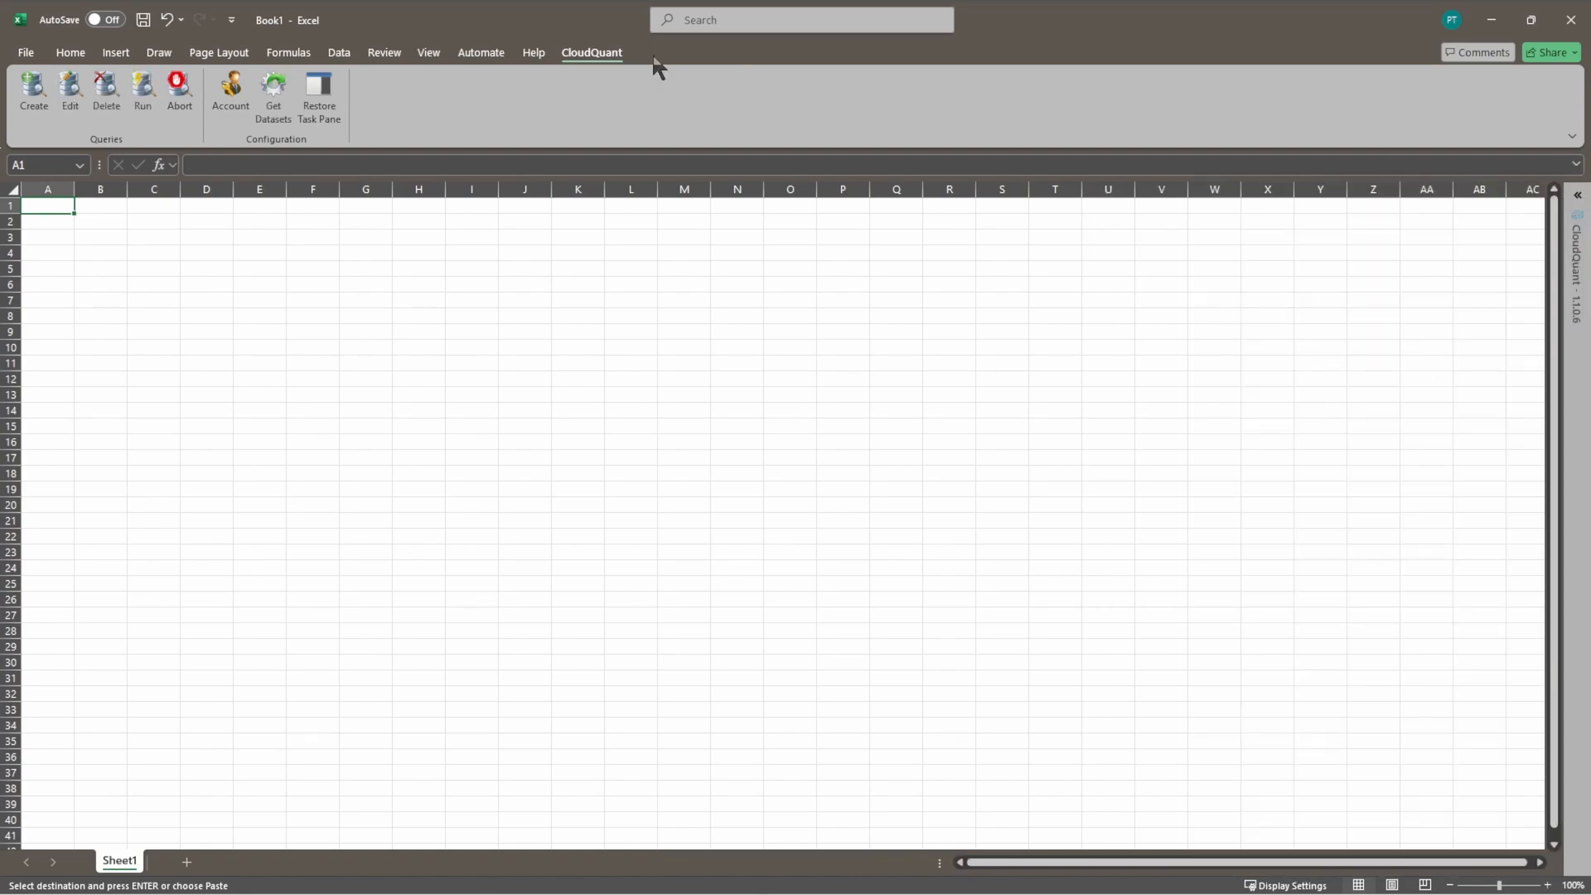
click(268, 95)
Step: Create a new CloudQuant query named Test1 and browse the dataset categories under Entitled
click(34, 104)
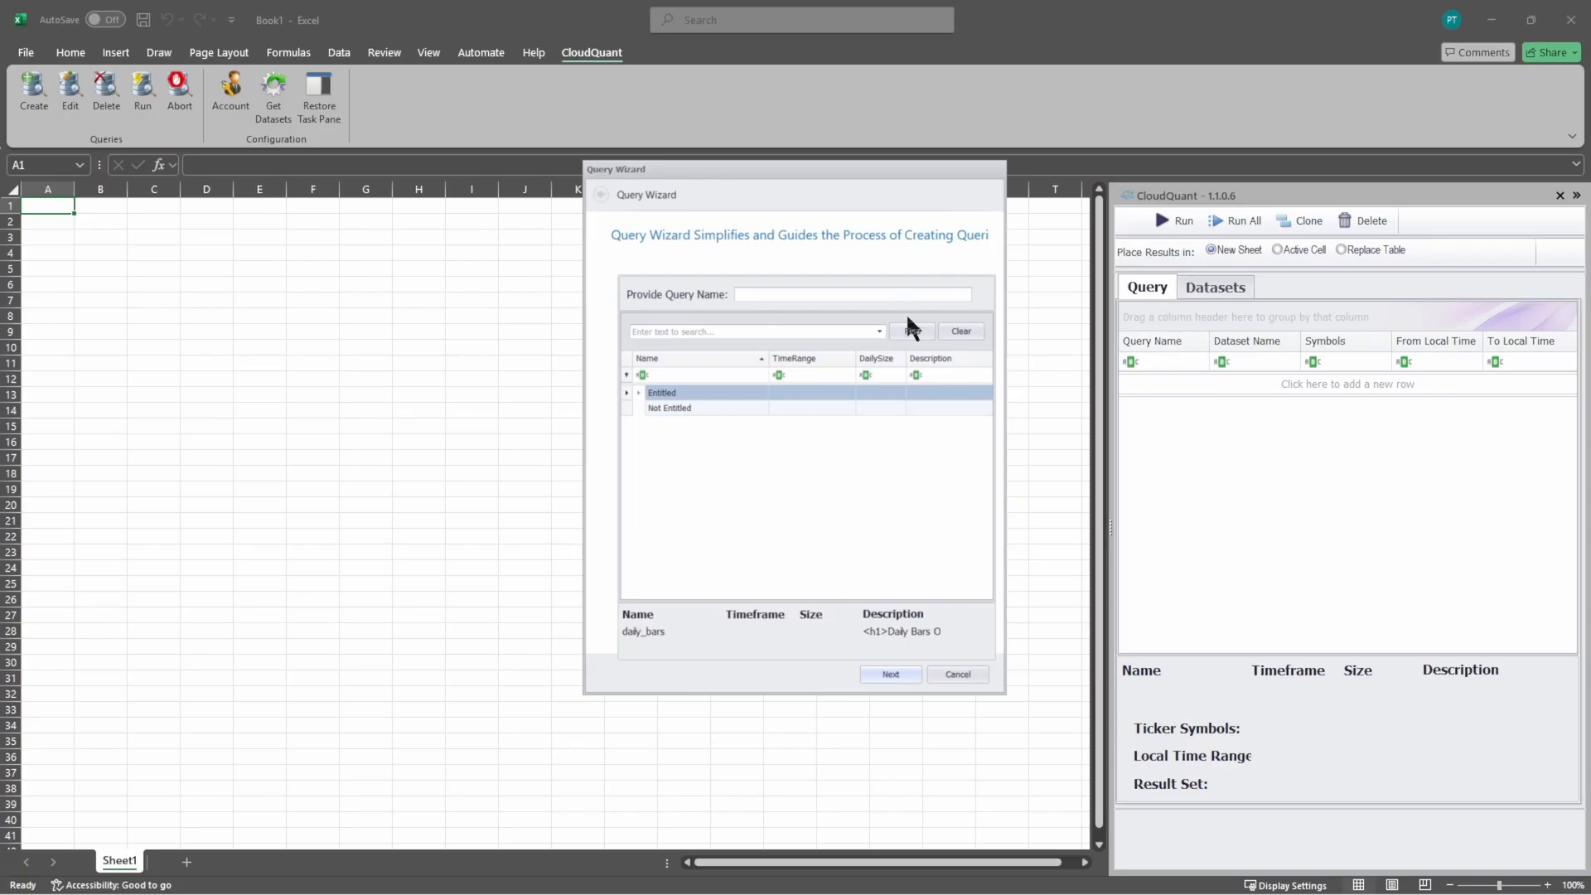
text(Test1)
click(652, 334)
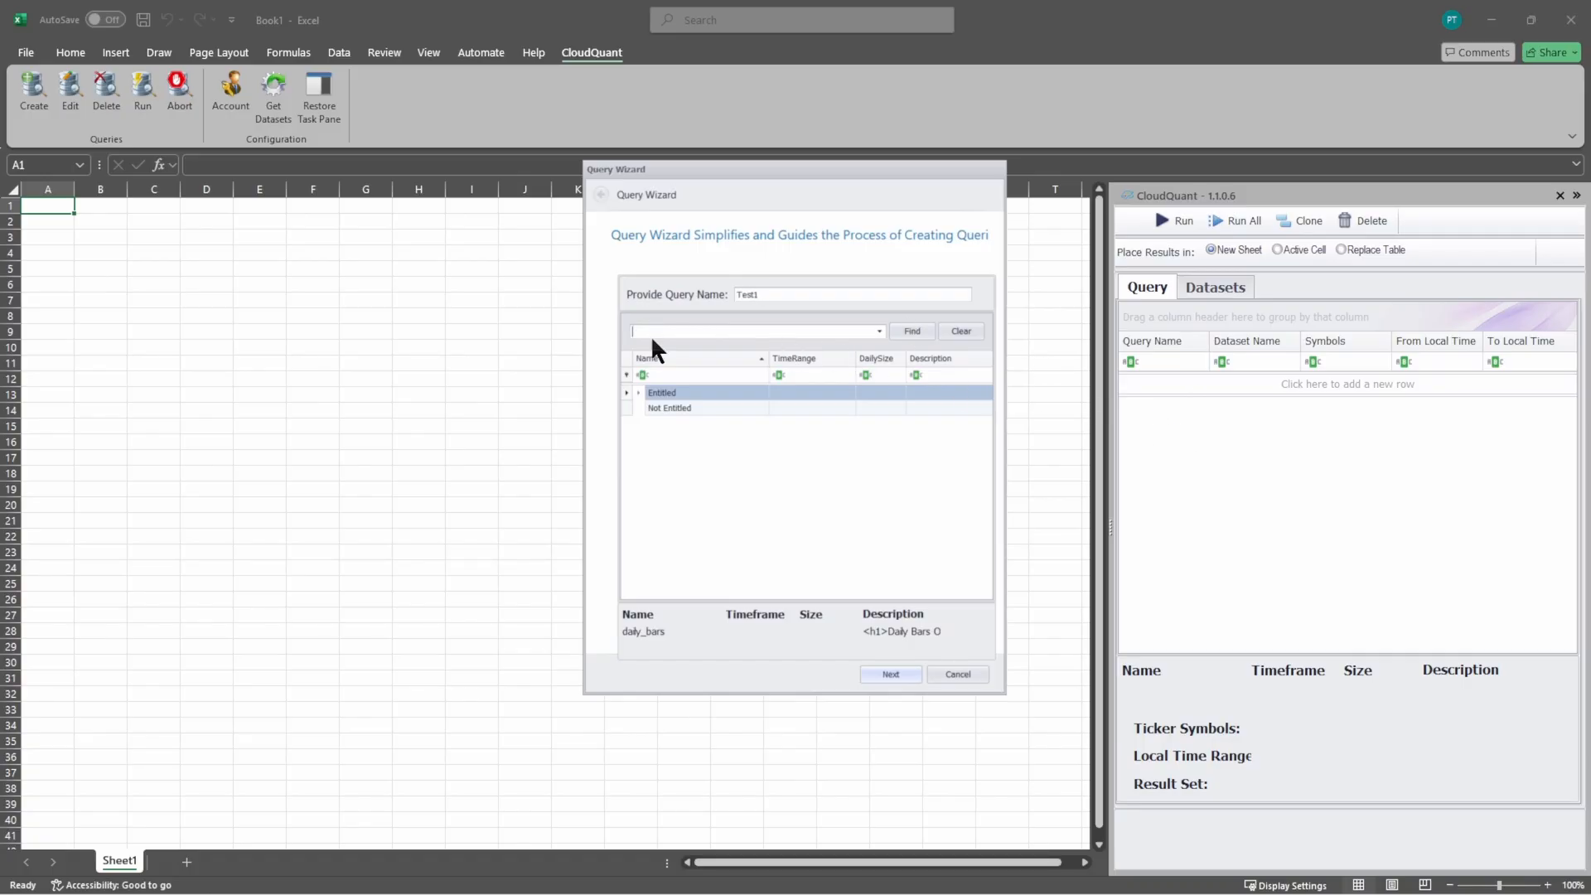
click(639, 392)
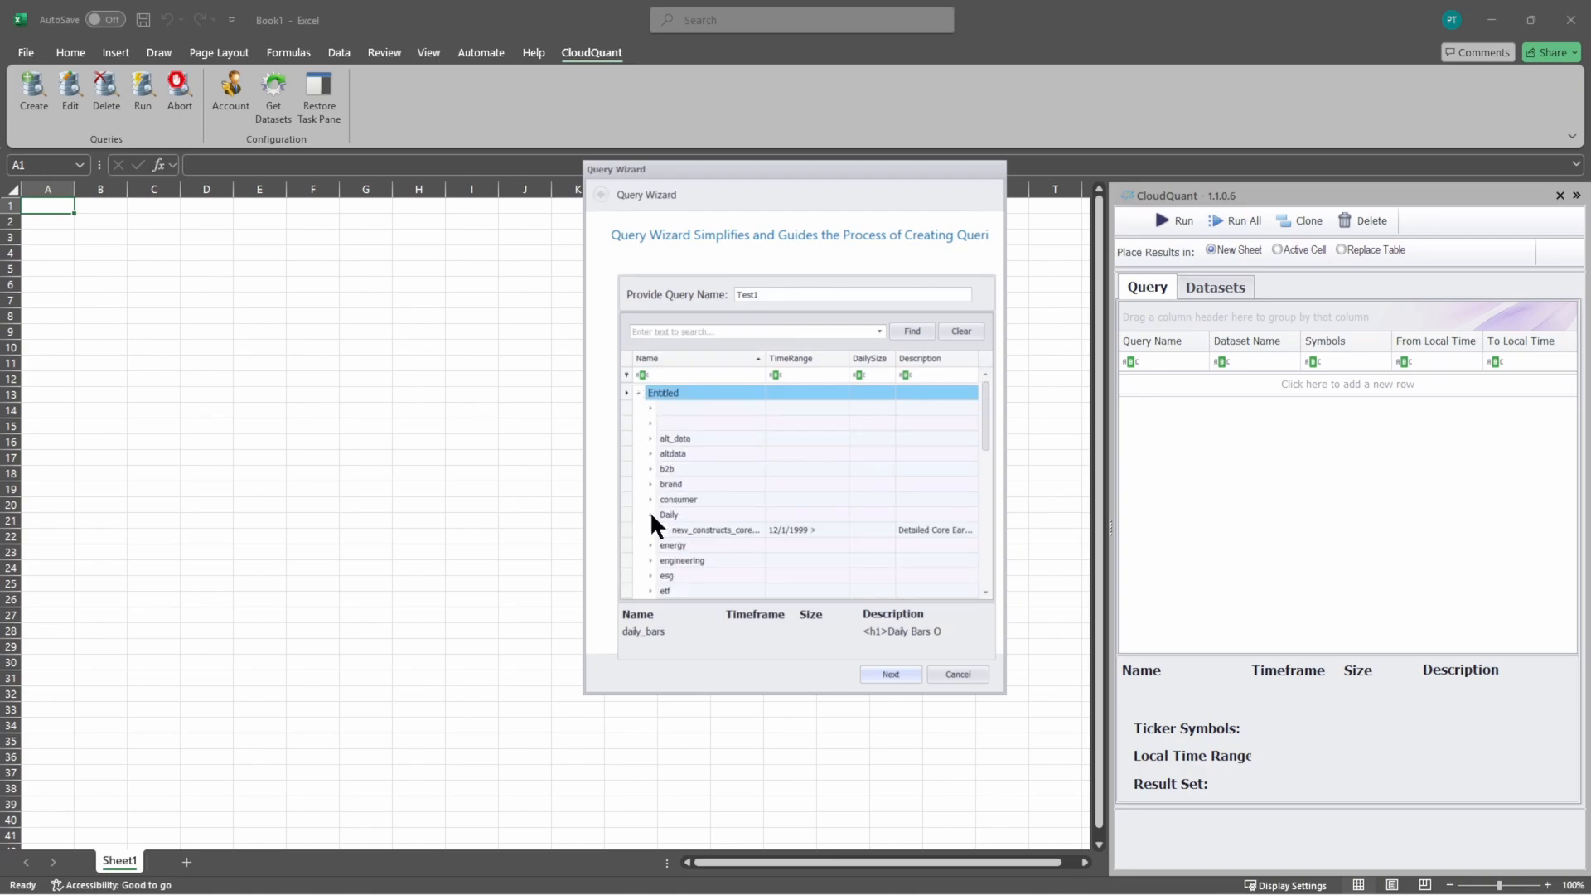
click(637, 393)
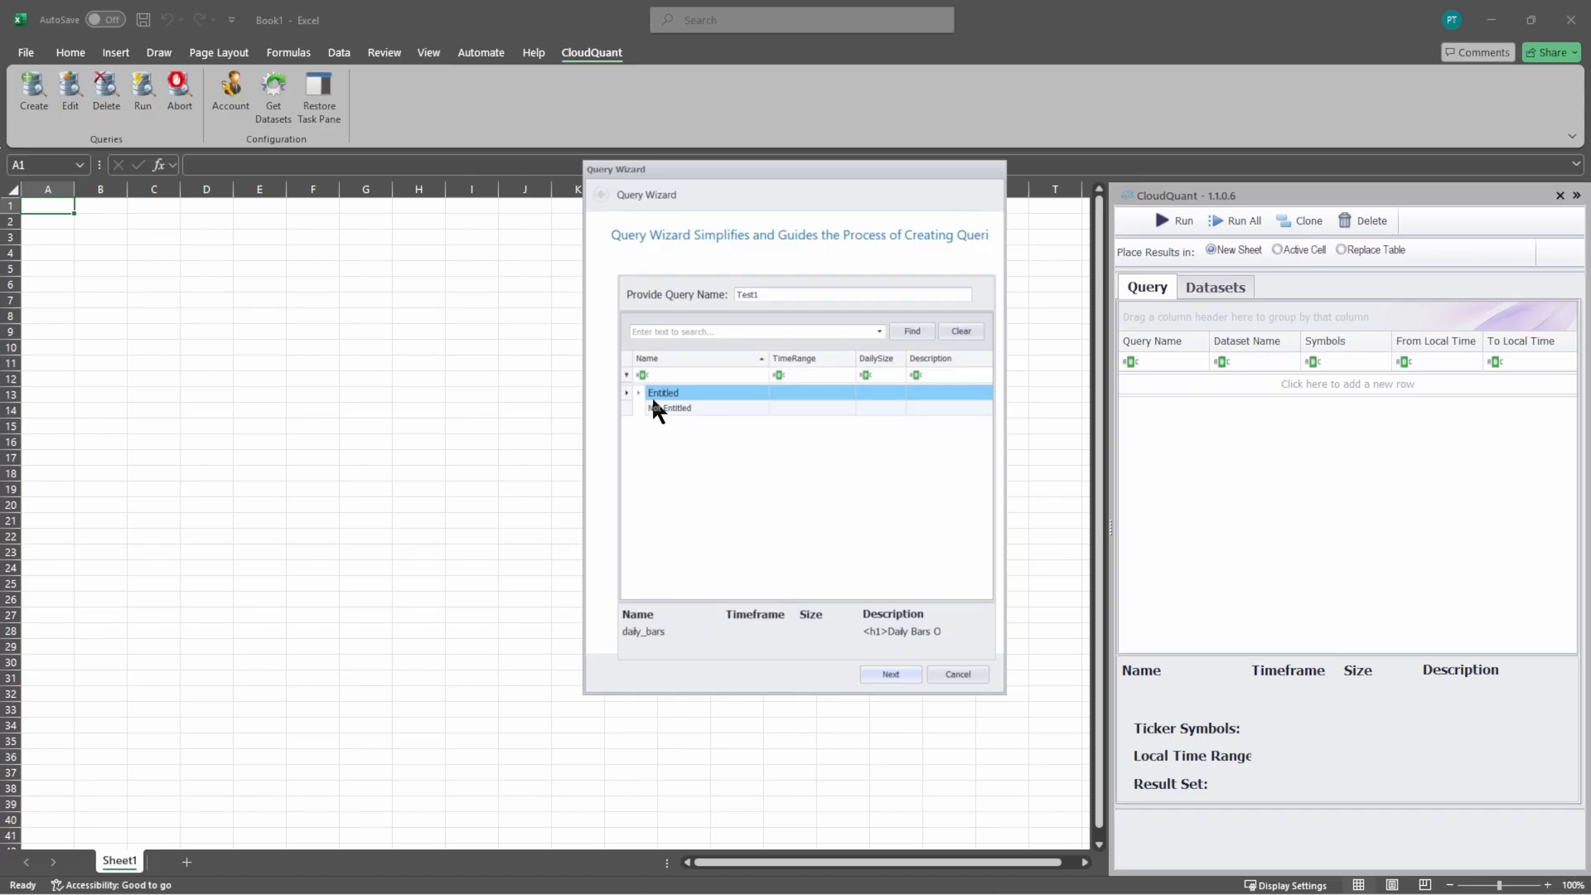
Step: Search the datasets for daily_bars and choose the daily_bars dataset under market_data for the query
click(663, 332)
text(daily)
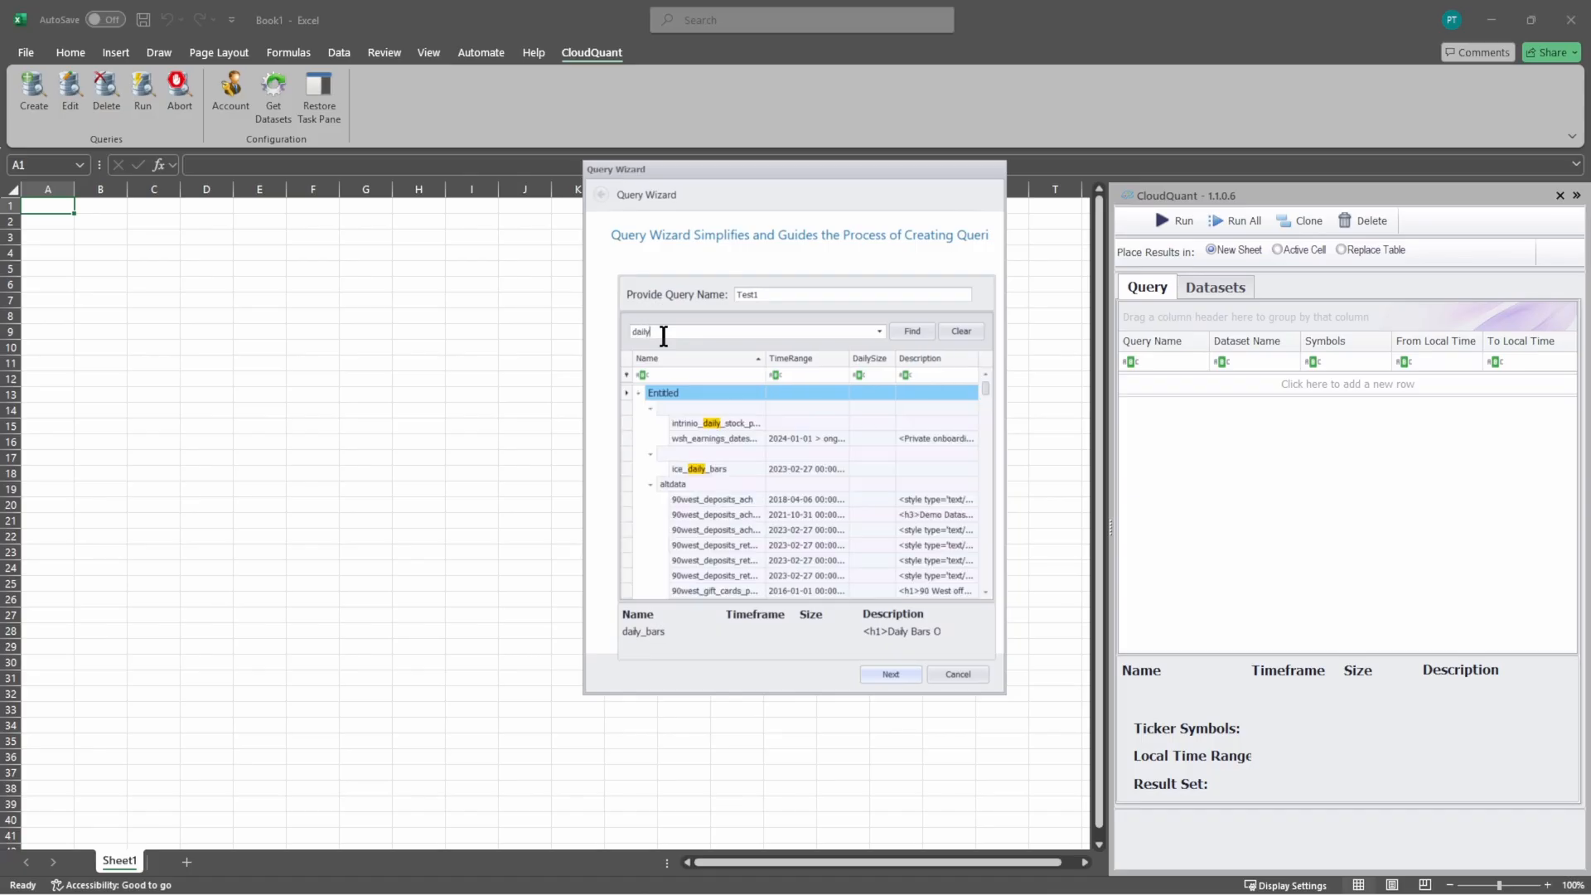
text(_ba)
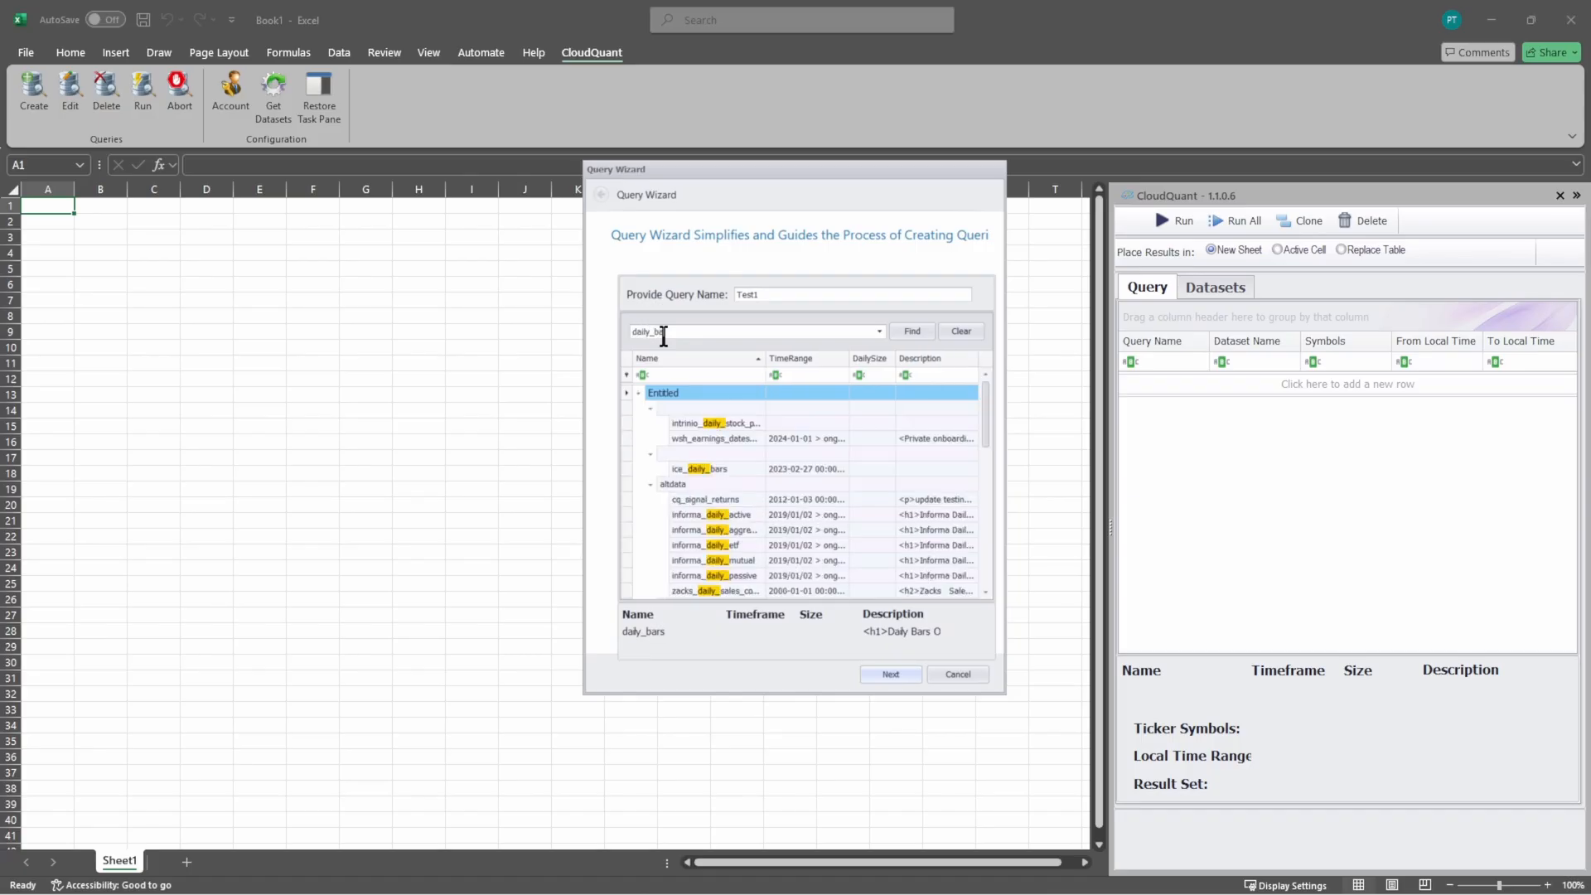
text(rs)
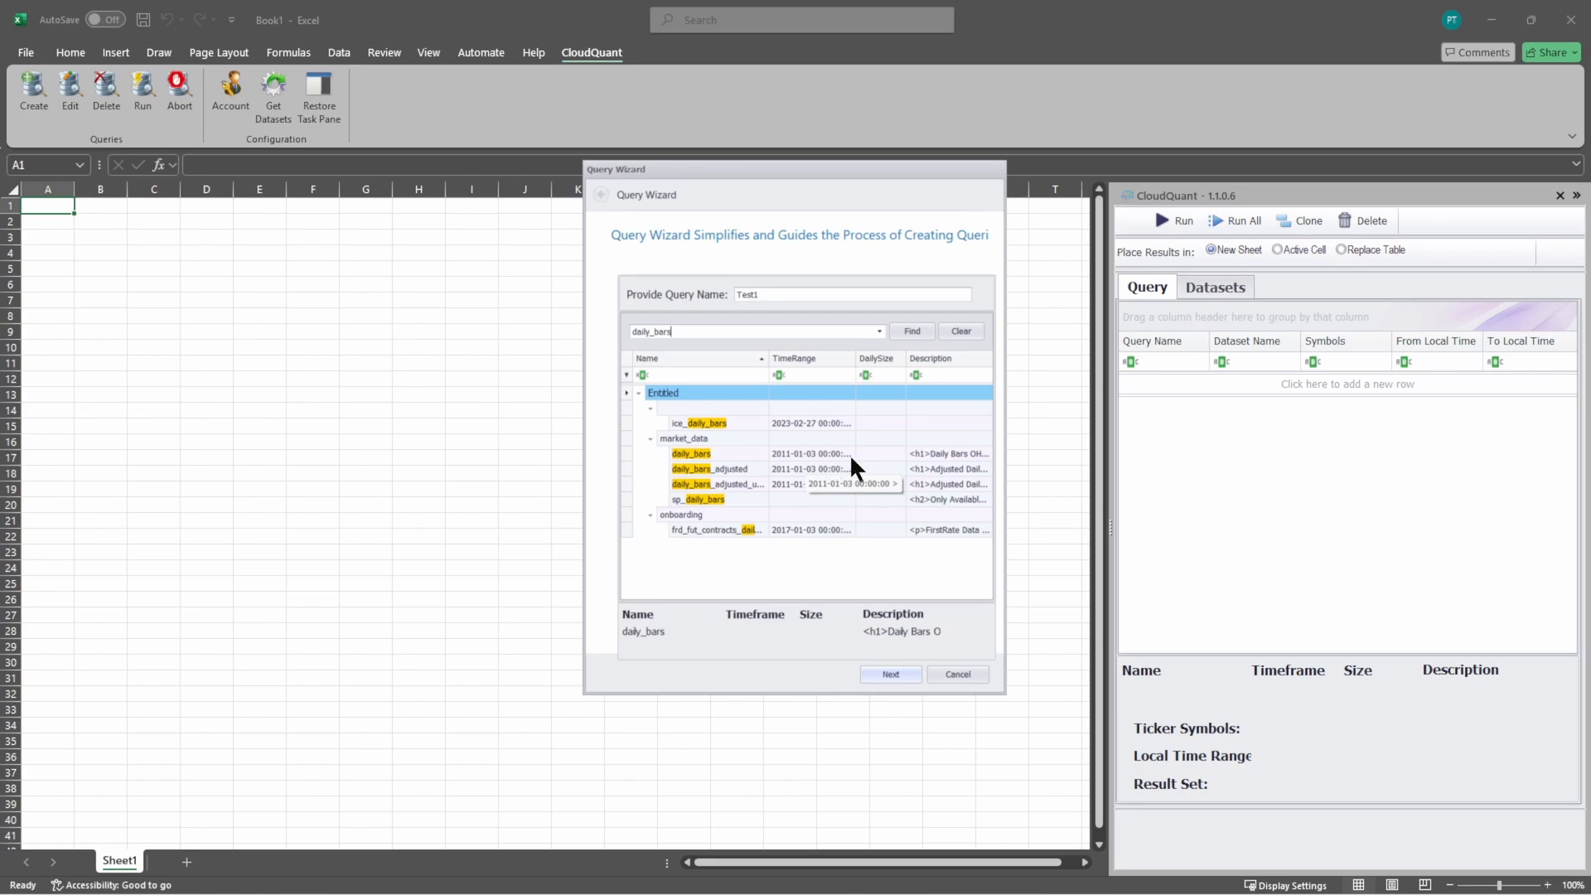
click(729, 456)
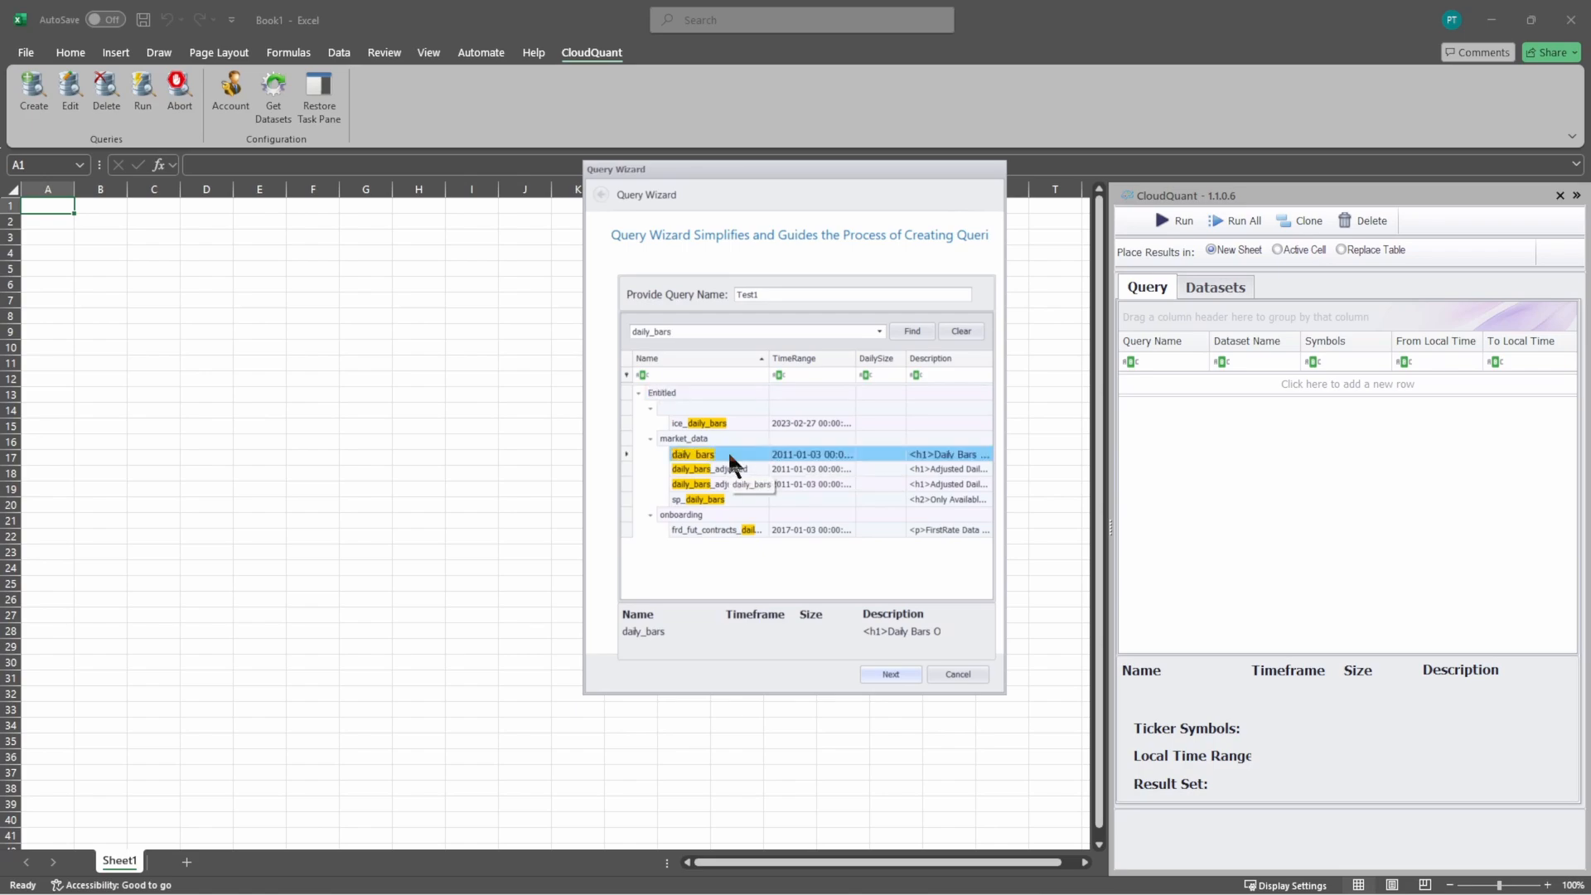
click(893, 674)
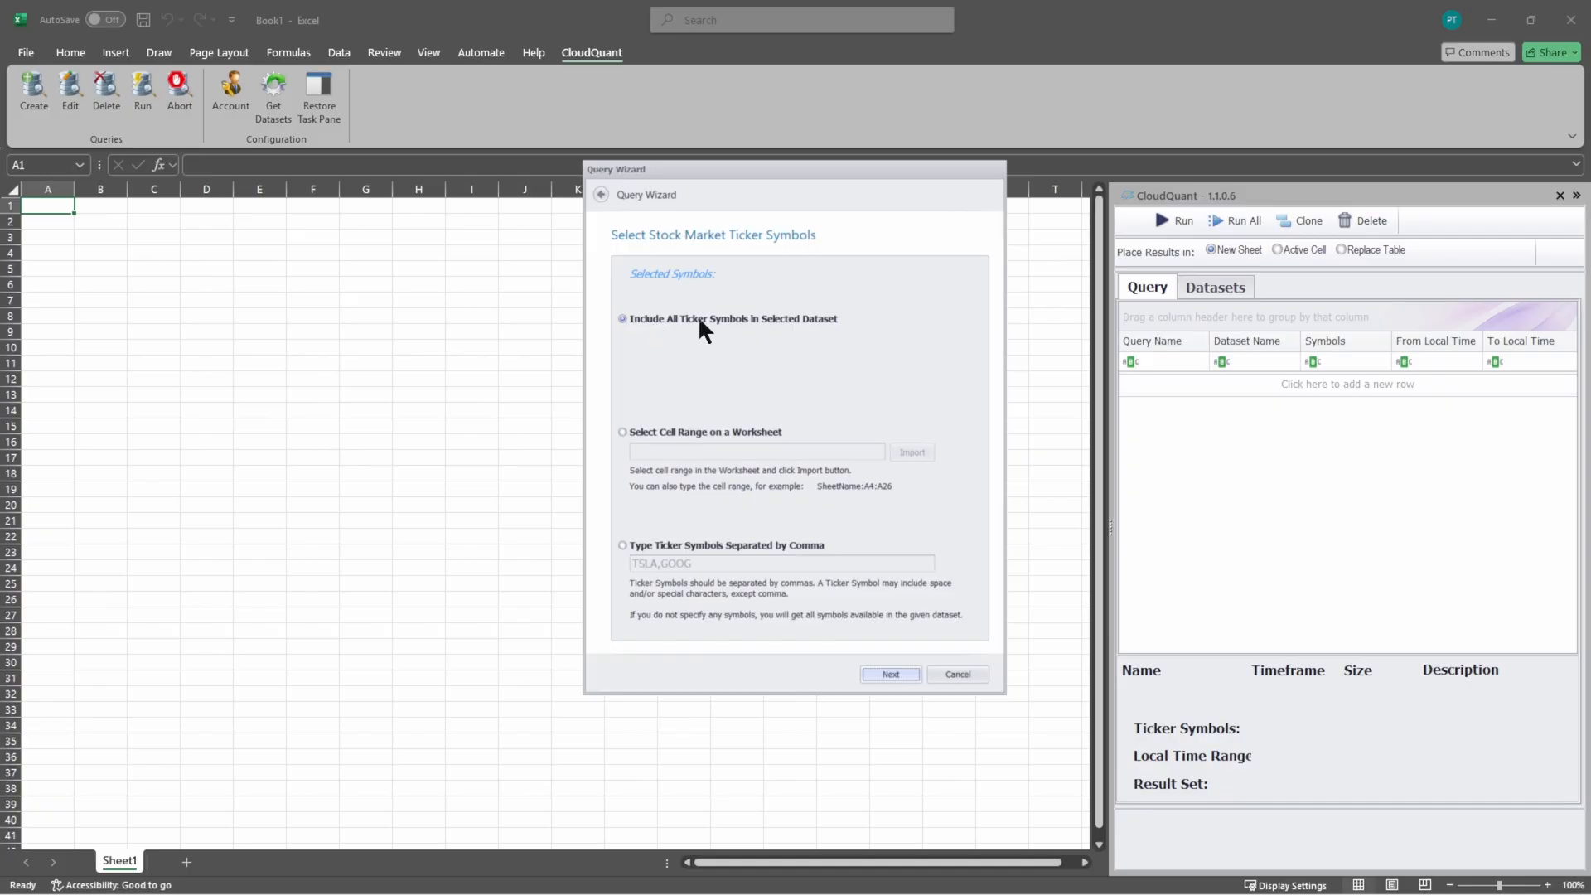
Step: Limit the query to comma-separated ticker symbols, keeping TSLA,GOOG as the entry
click(661, 435)
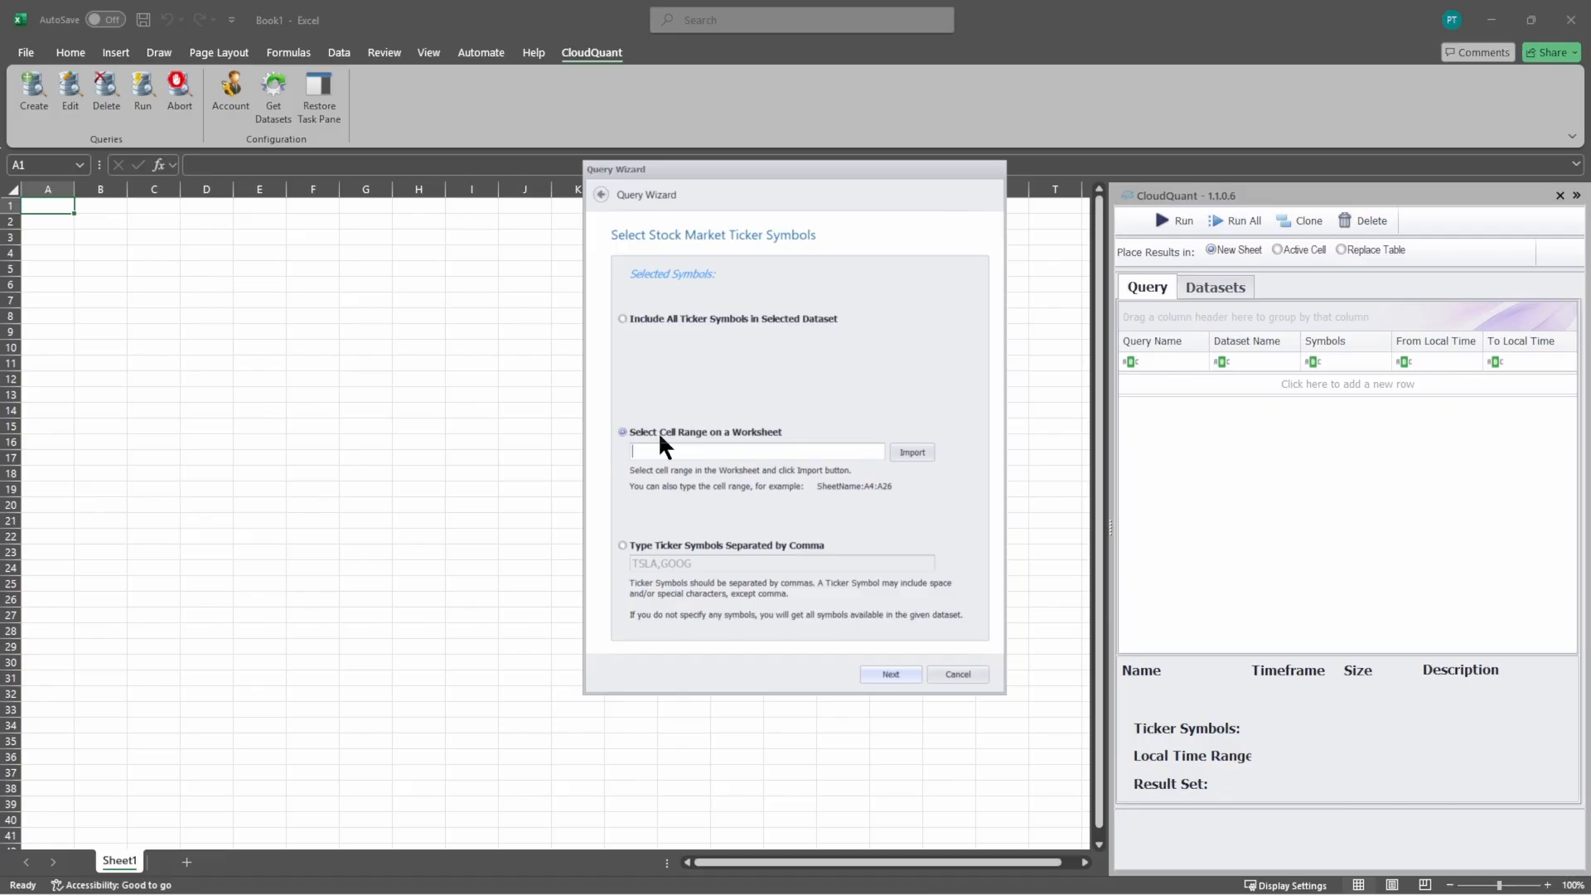
click(635, 543)
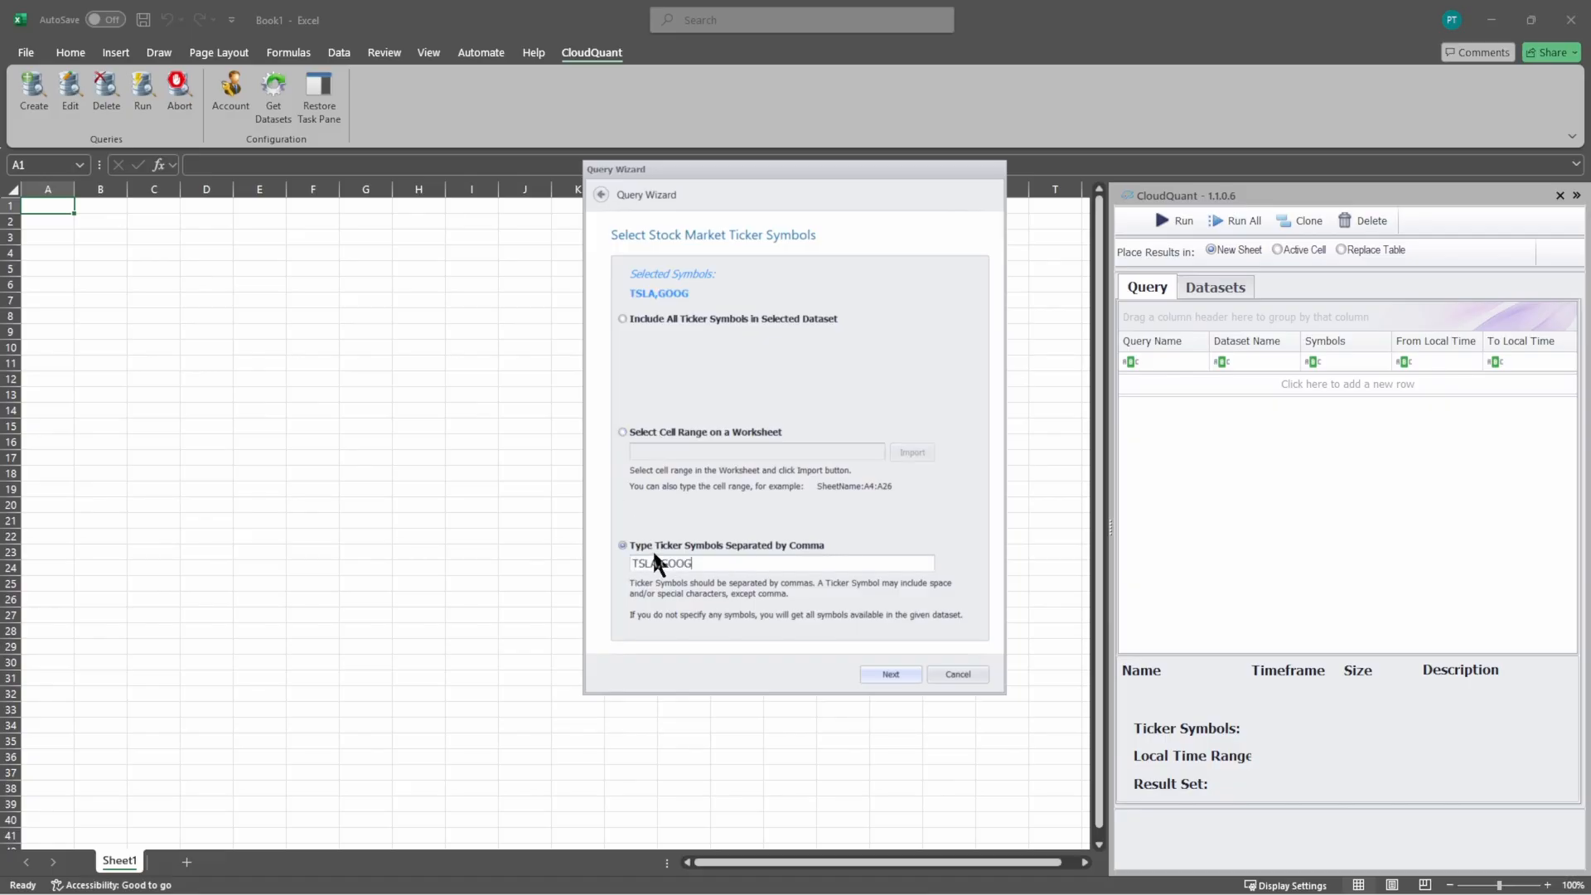
click(875, 674)
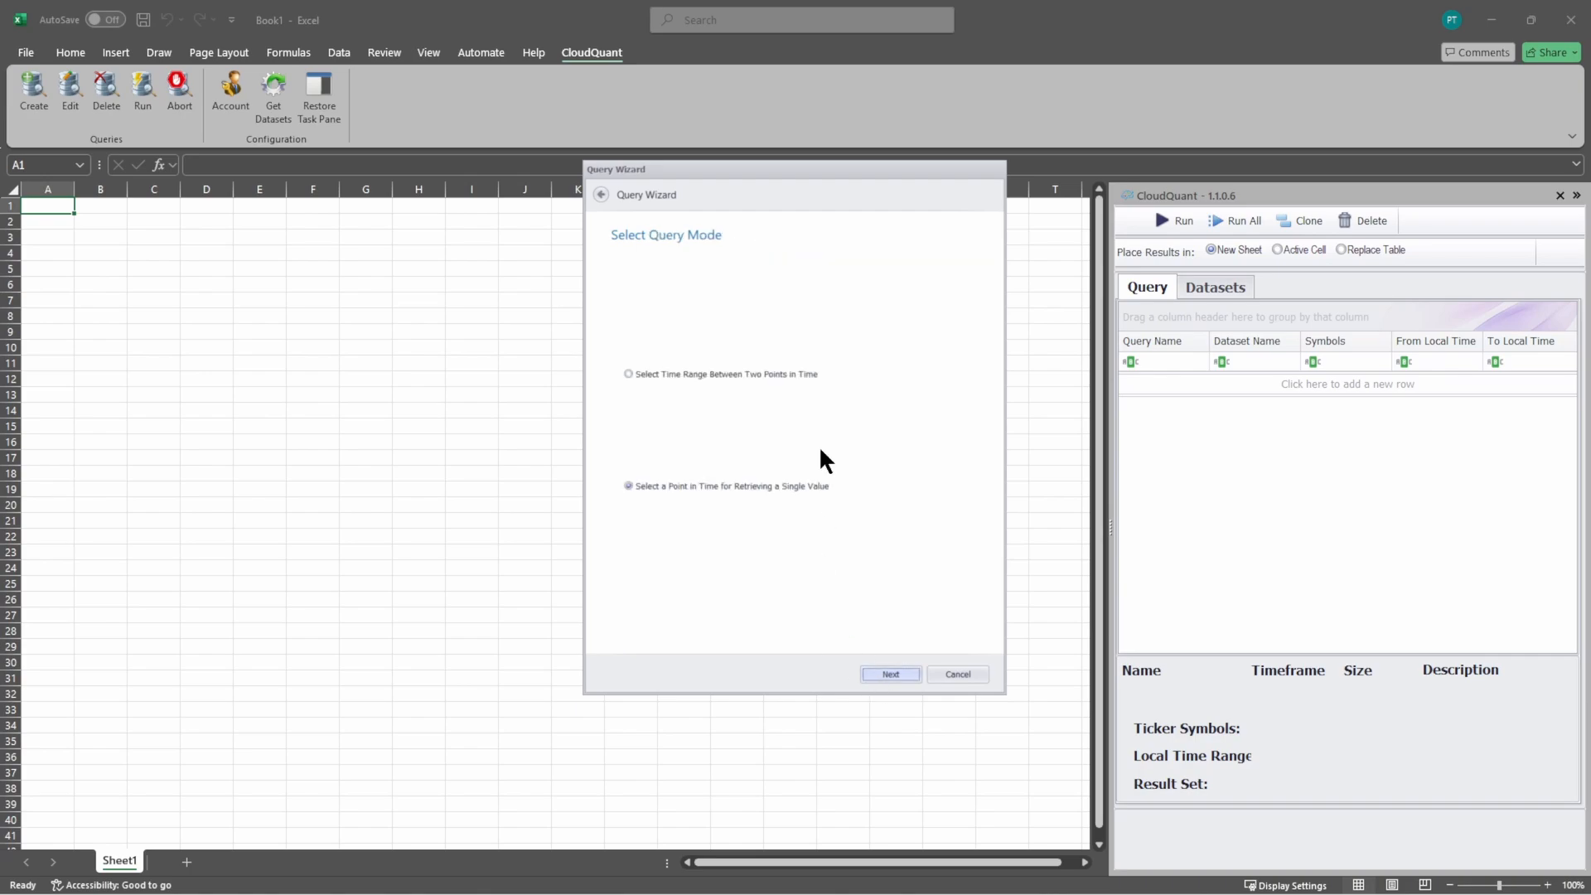
Step: Set the query mode to a time range between two points in time
click(673, 377)
click(643, 491)
click(656, 374)
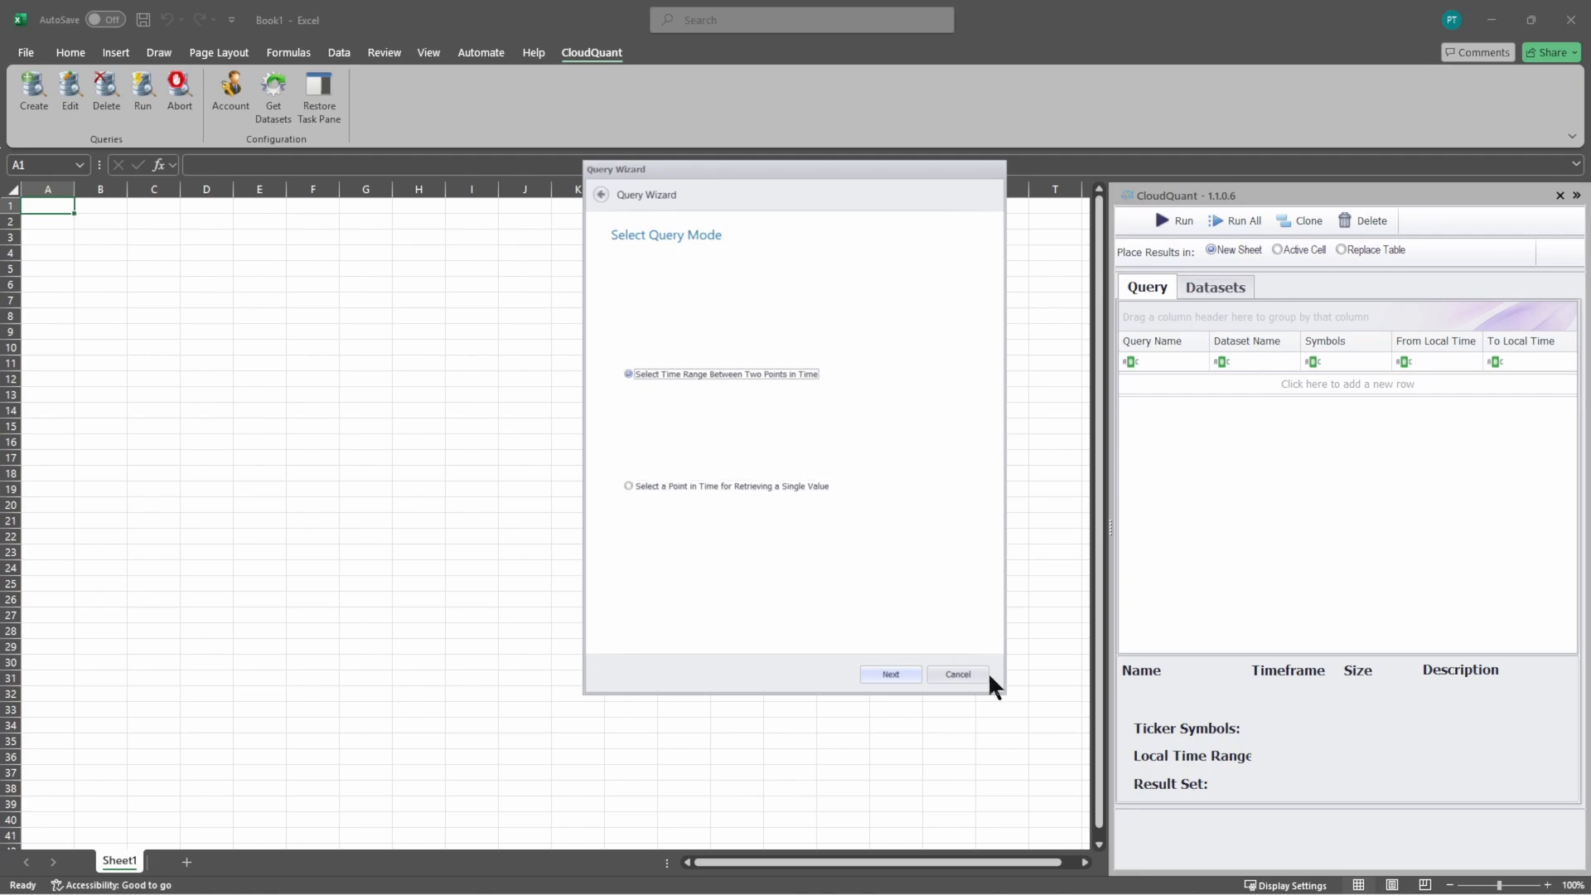
click(891, 675)
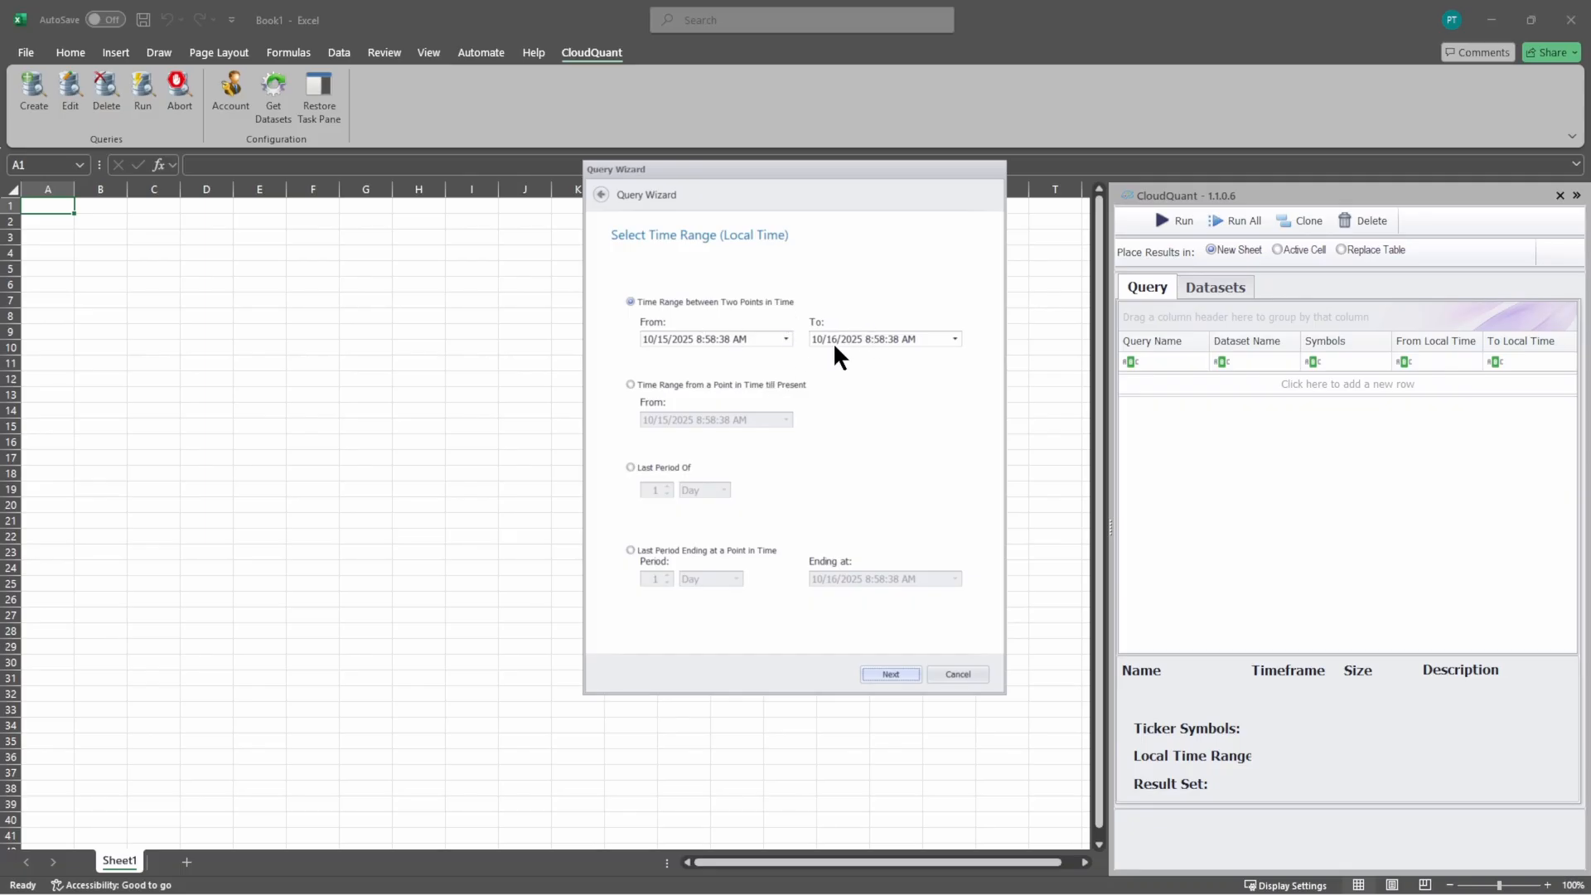
click(692, 387)
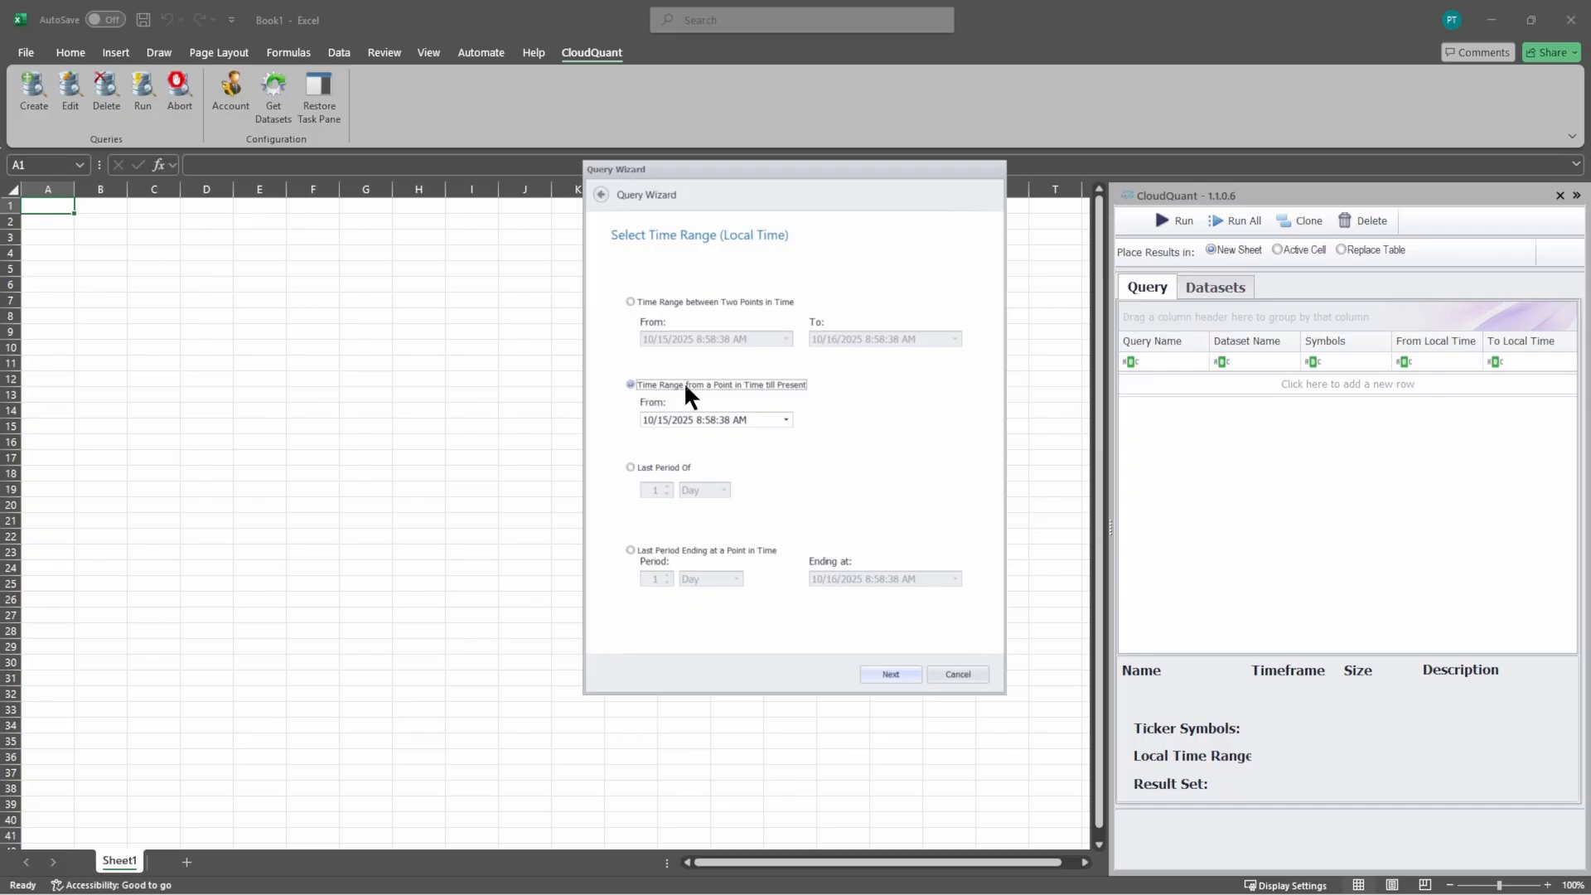
click(655, 469)
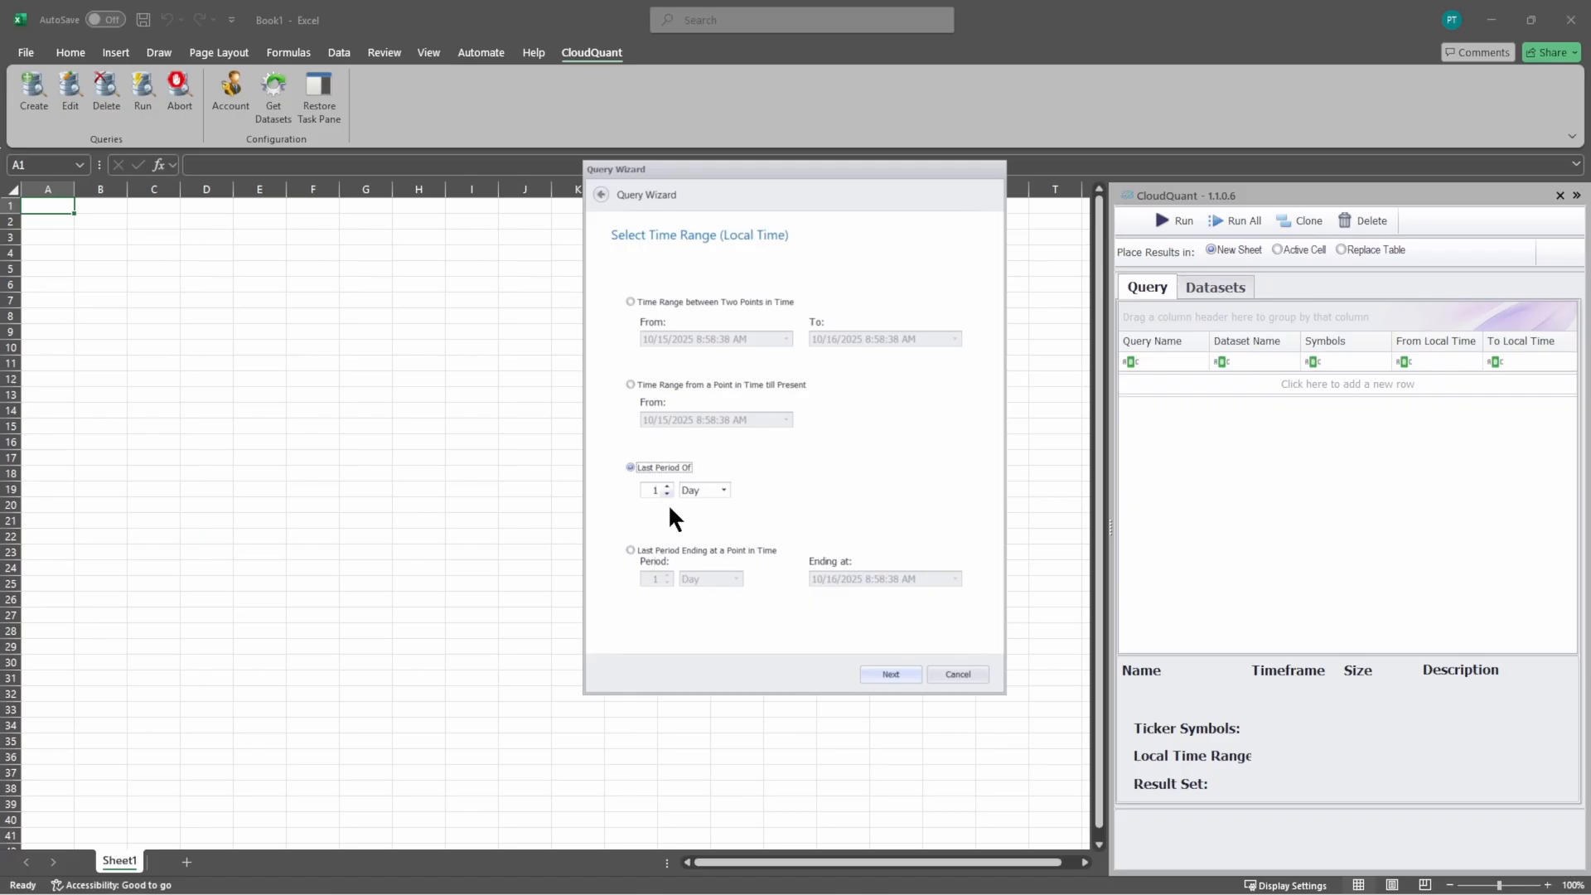
click(684, 550)
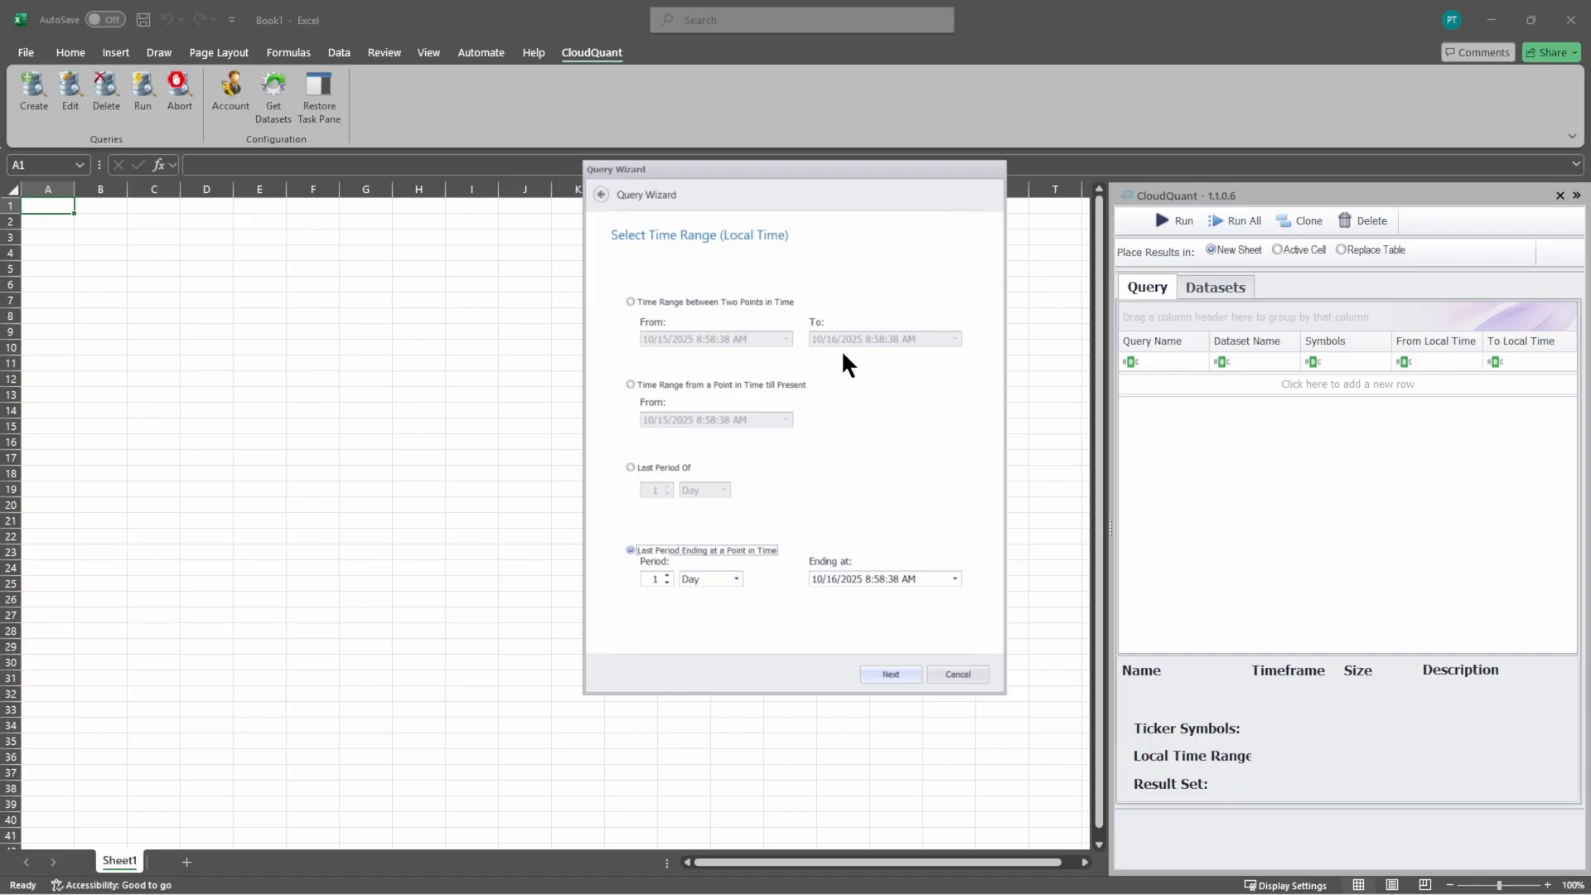
Step: Define the time range between two points in time, from 10/1/2025 to 10/16/2025
click(675, 301)
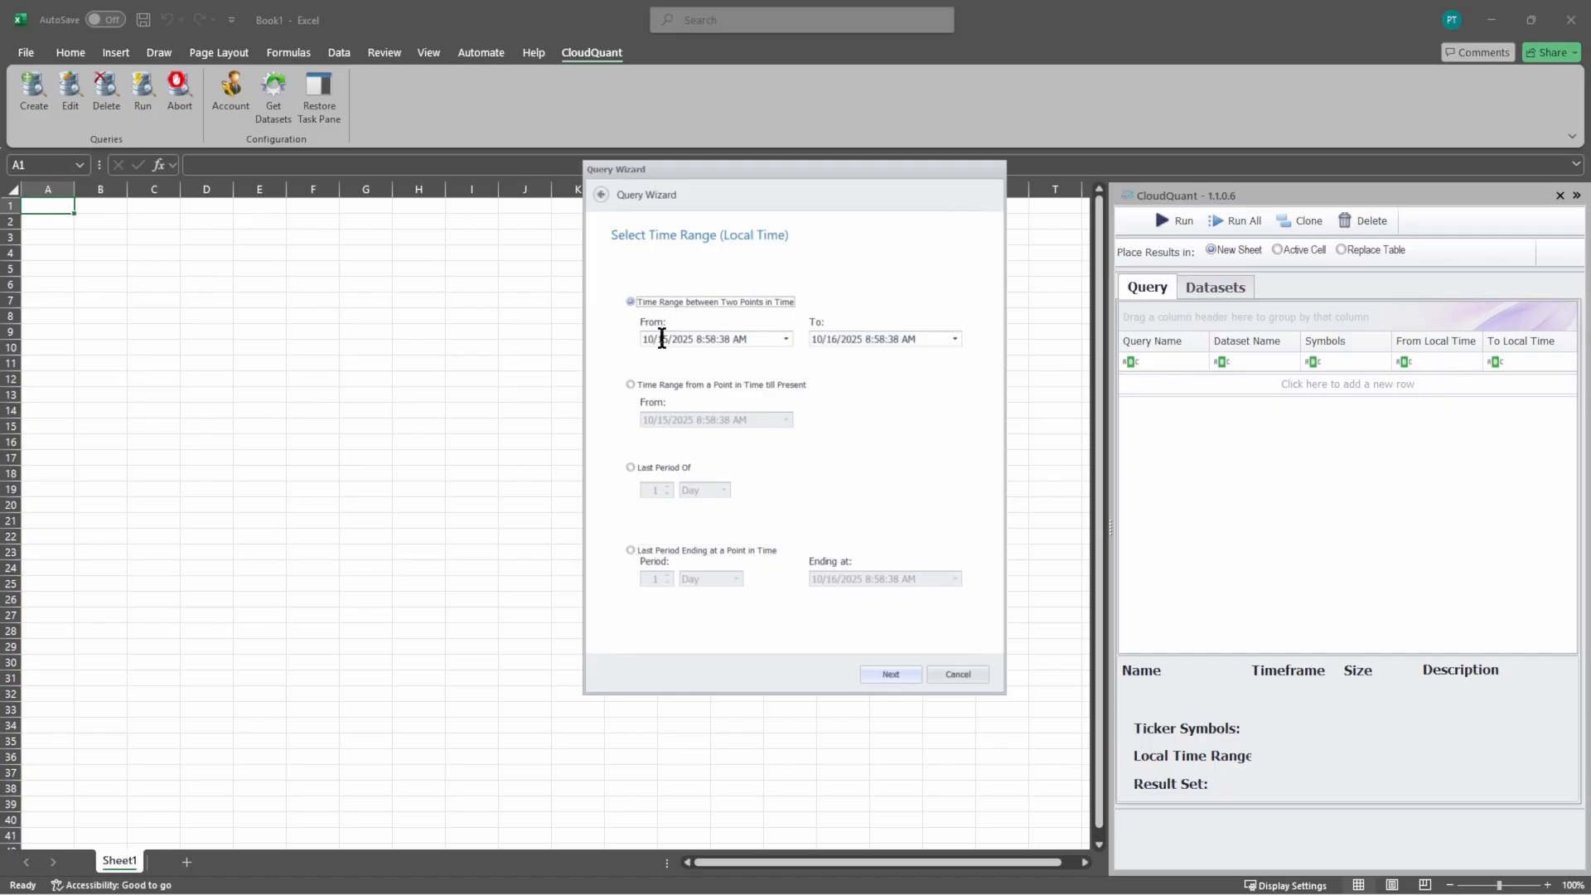
click(662, 339)
click(847, 335)
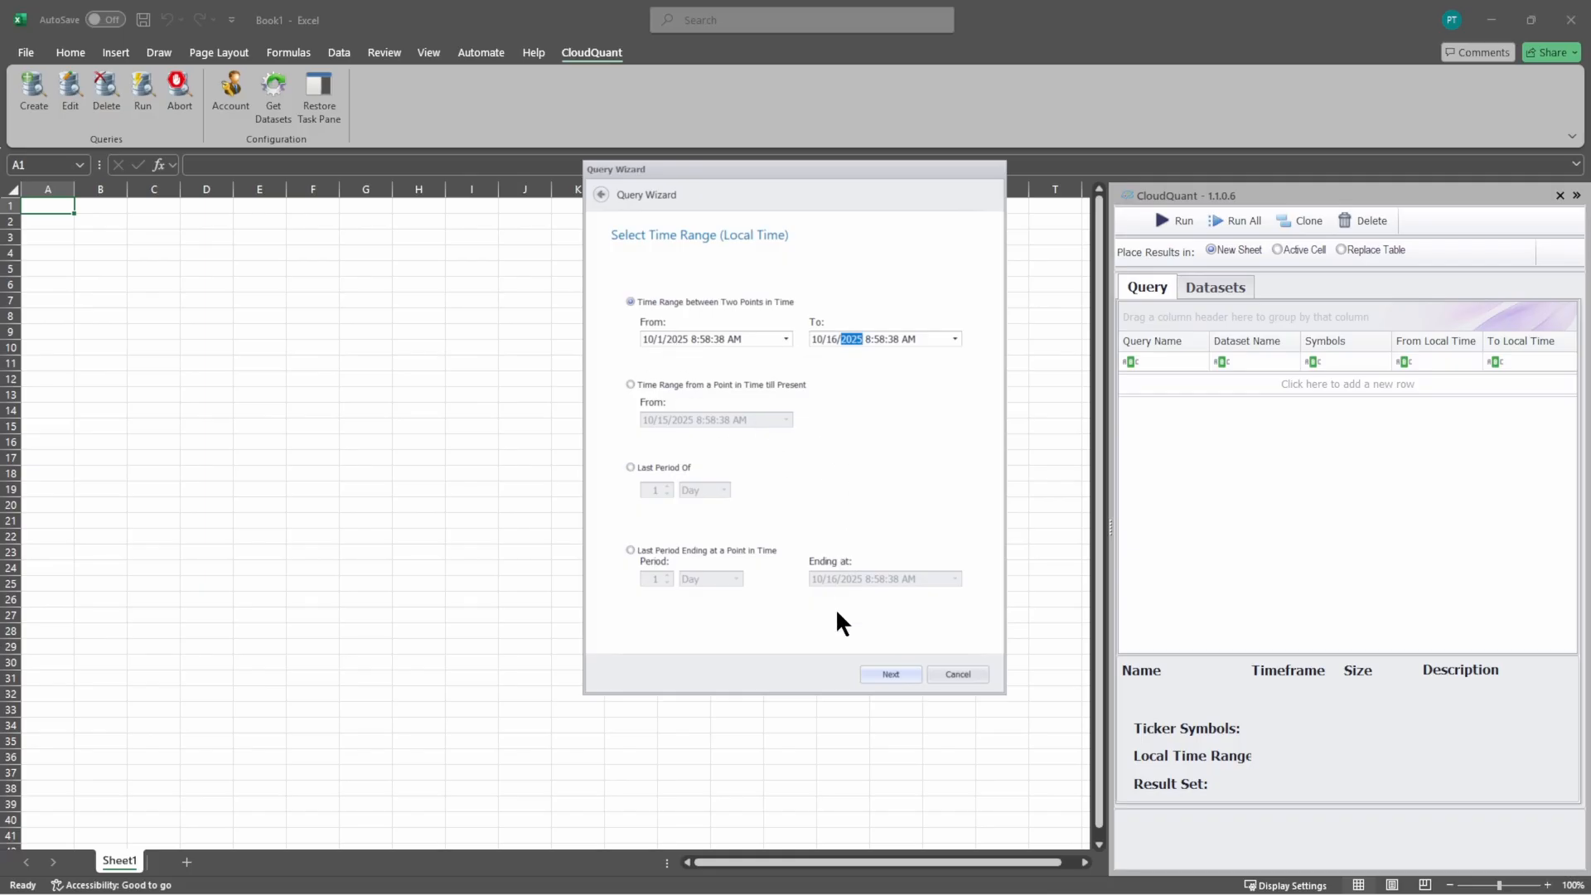
click(887, 675)
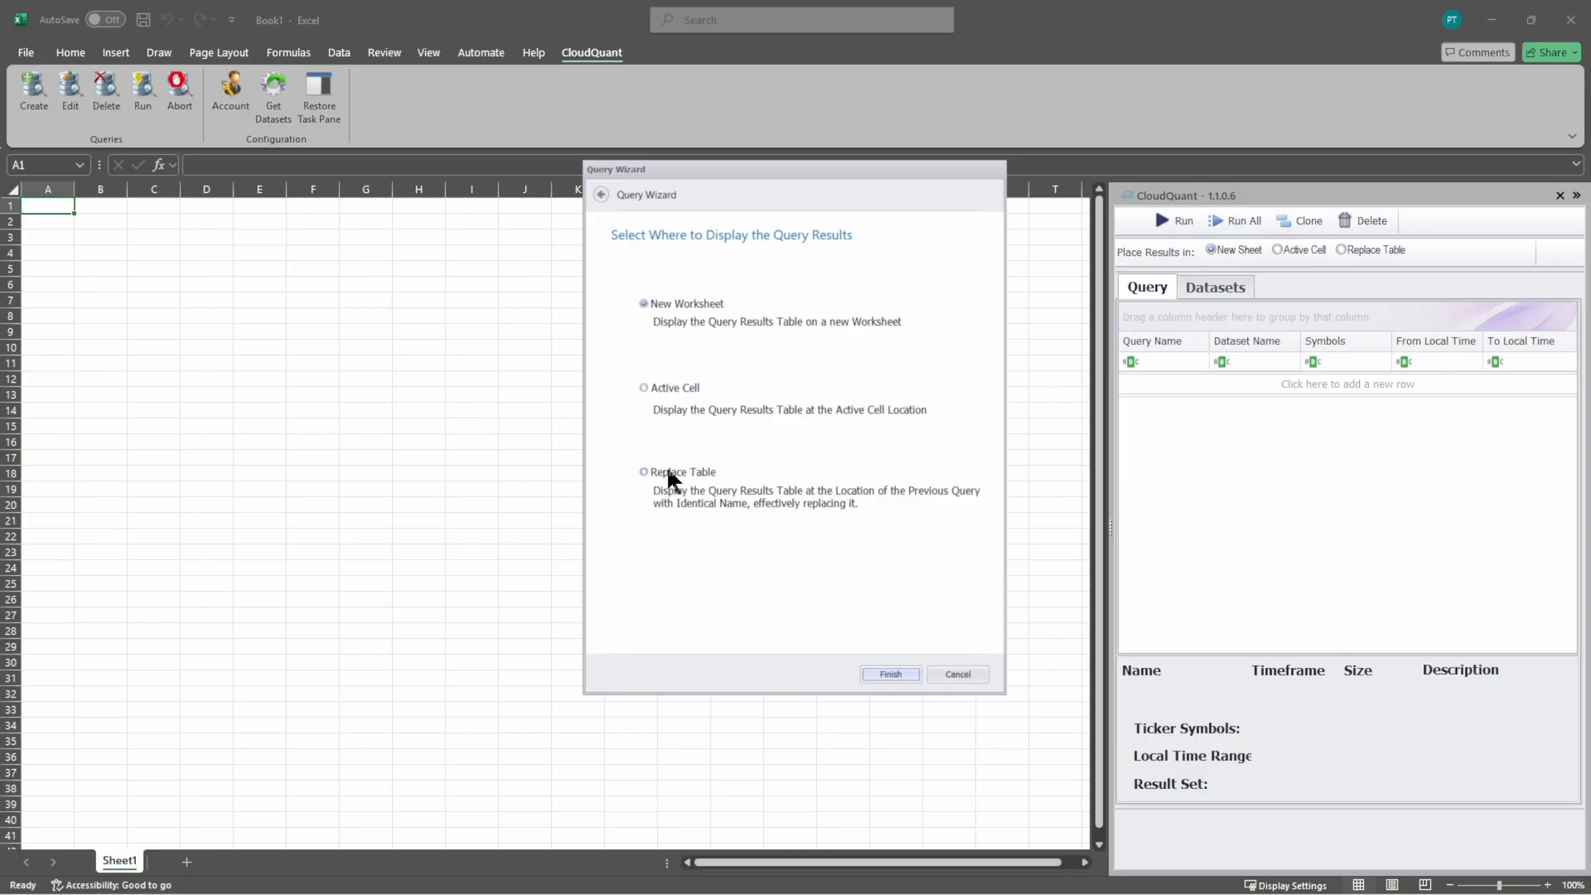
Step: Finish the query with its results table placed at the active cell, and collapse the CloudQuant task pane
click(661, 396)
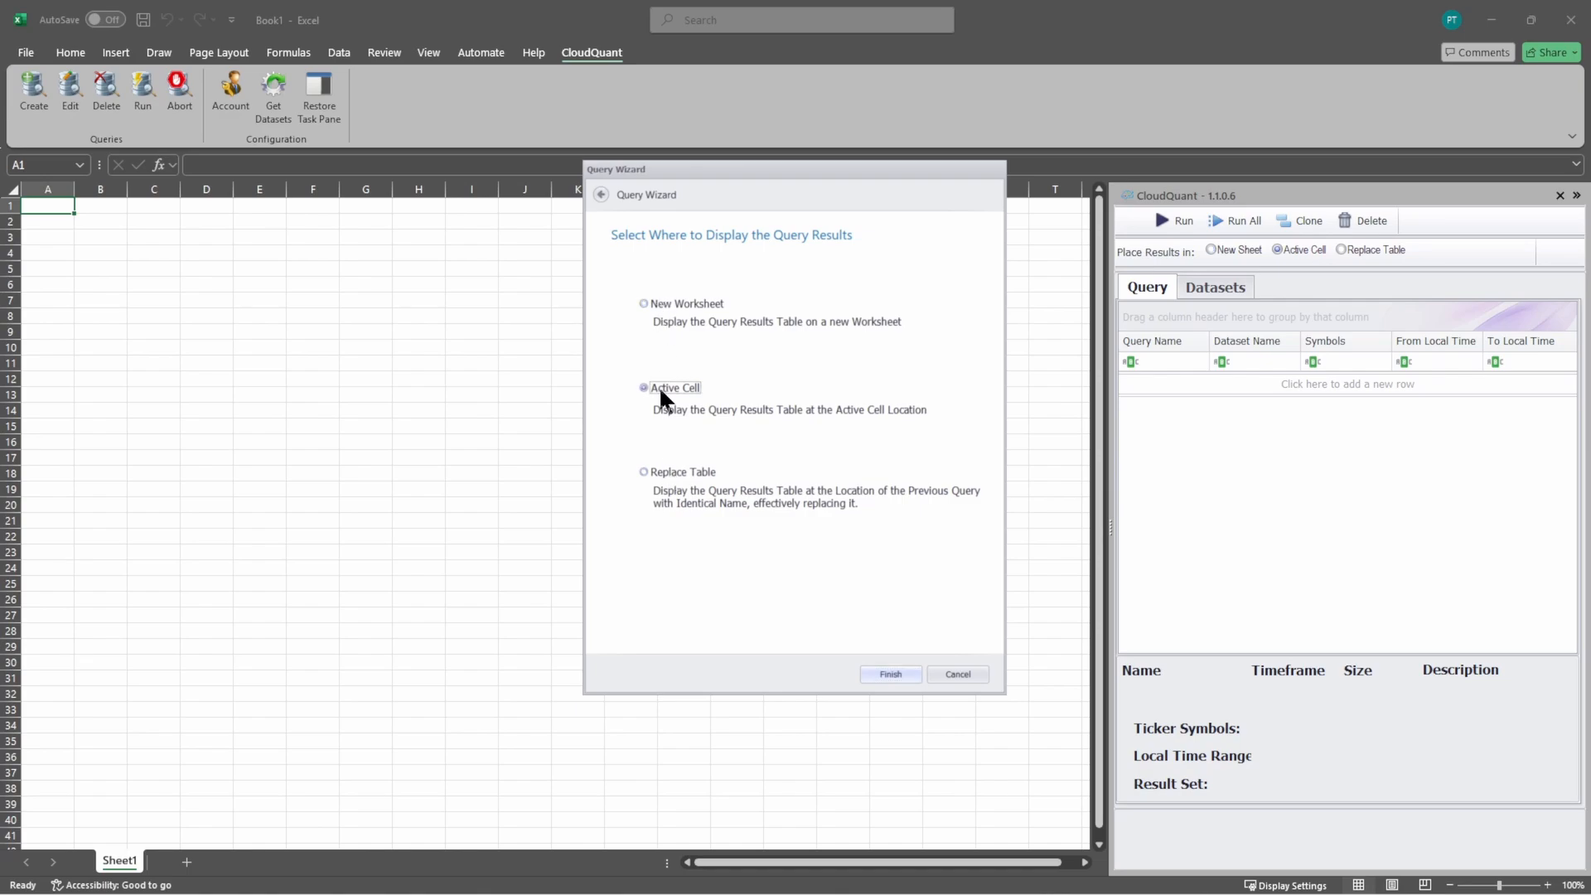
click(885, 675)
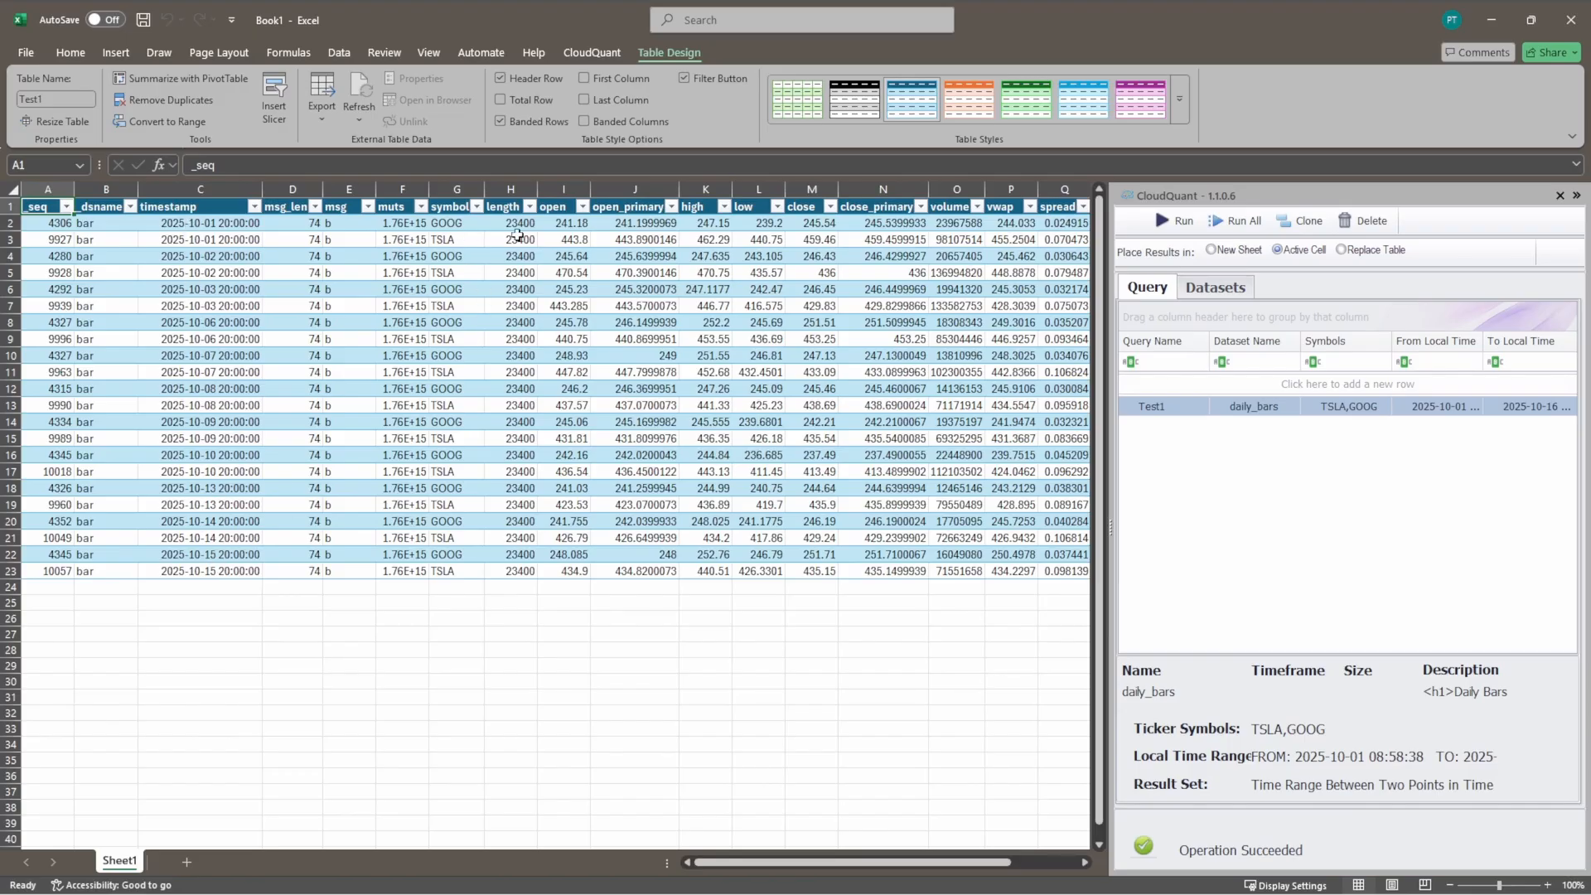
click(587, 53)
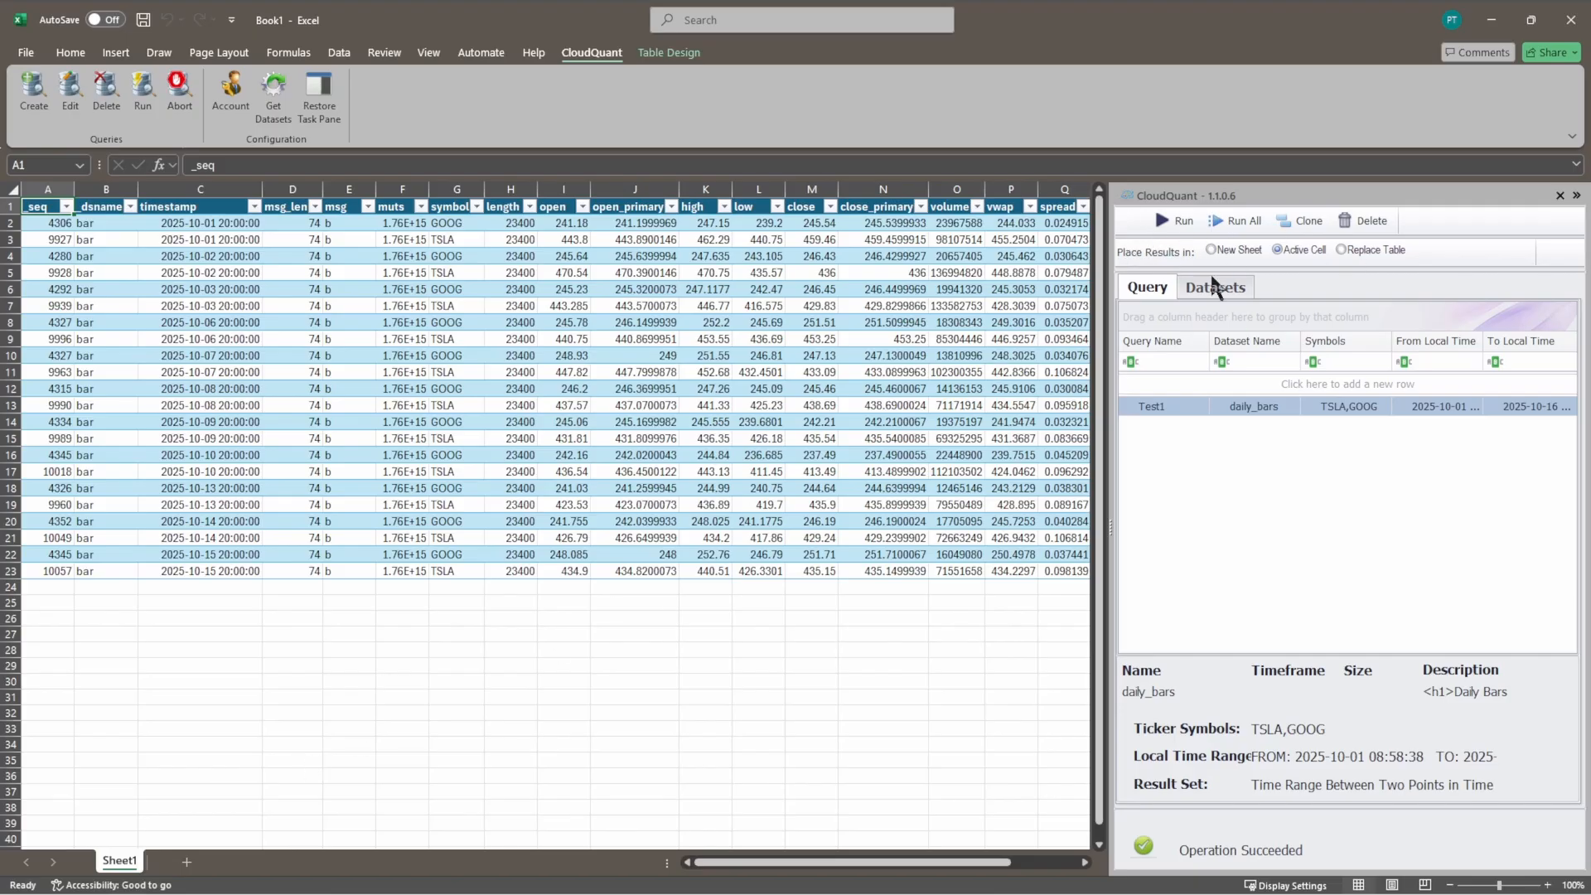
click(1577, 195)
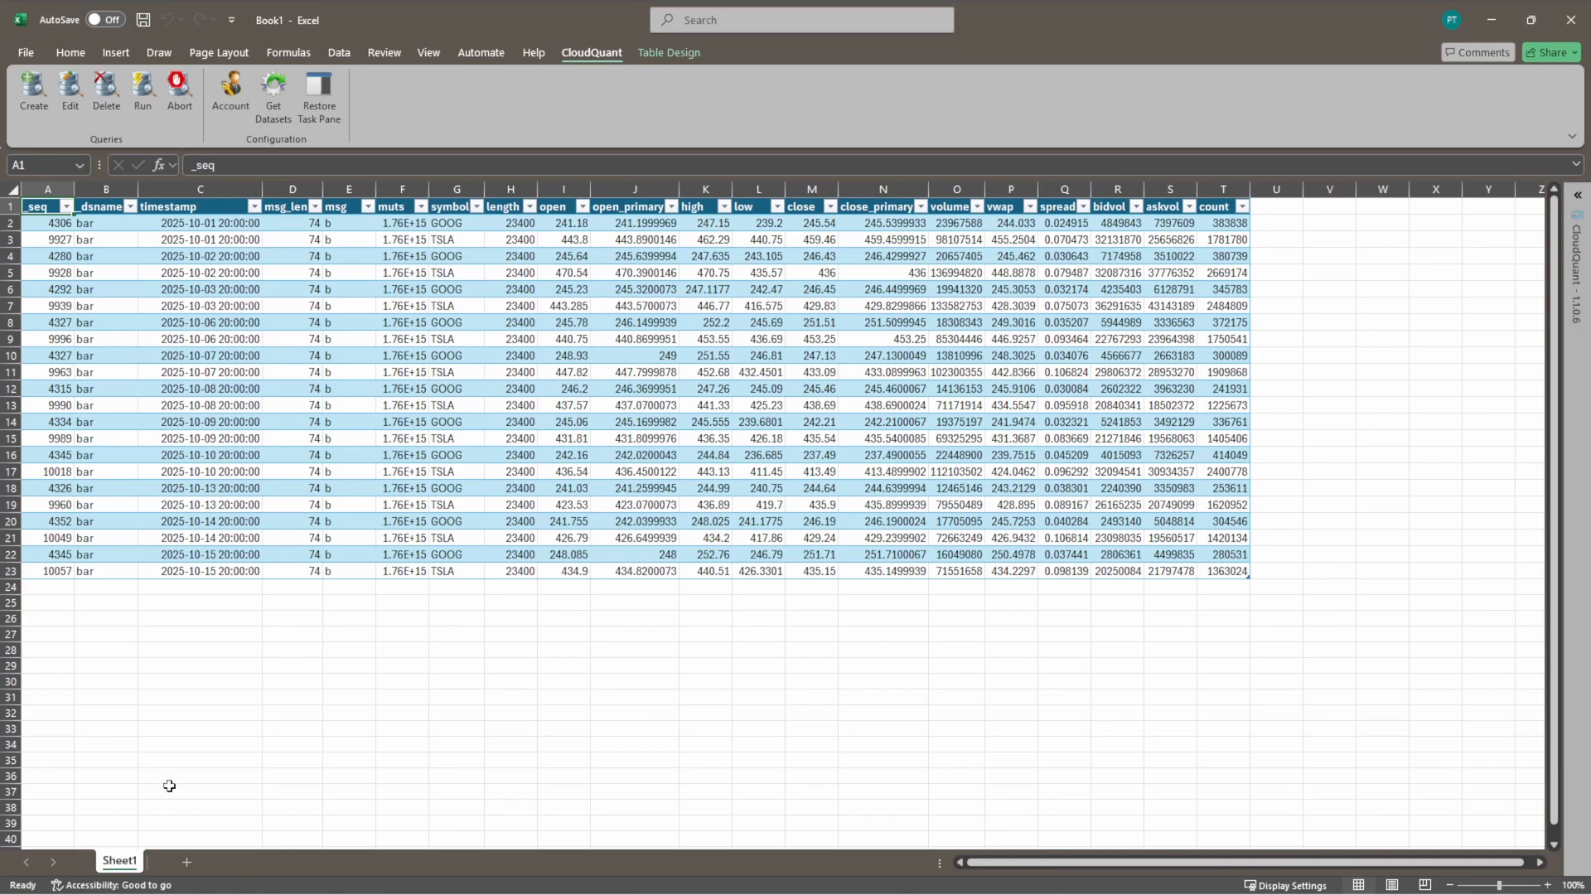
Step: Delete all the data on Sheet1, including the daily bars table, and make cell A1 active
click(187, 608)
key(ctrl+a)
right_click(211, 600)
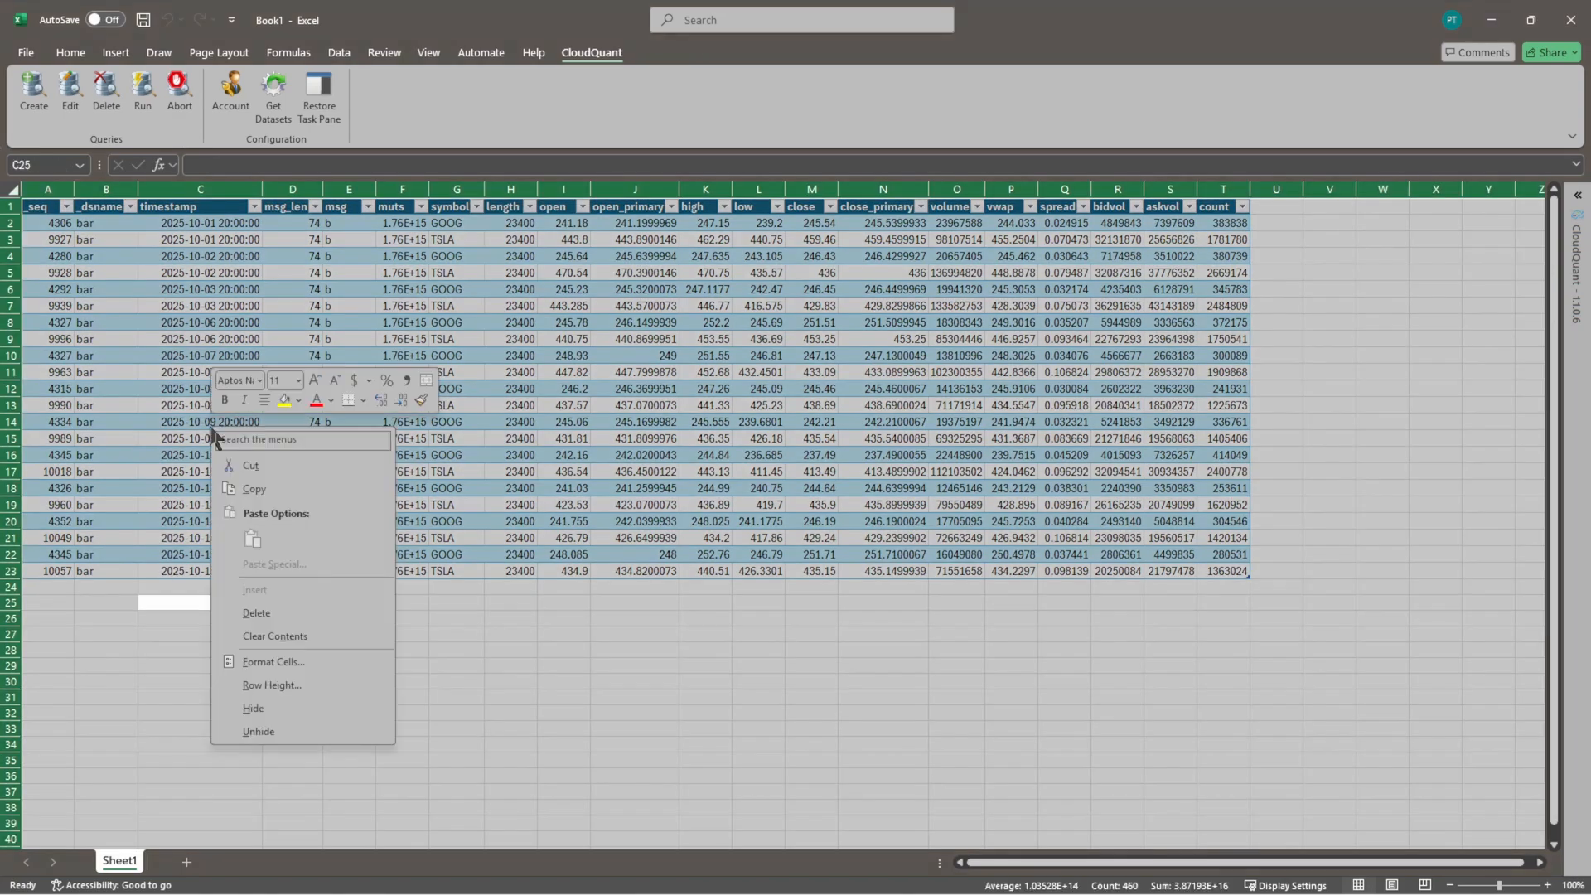
click(276, 605)
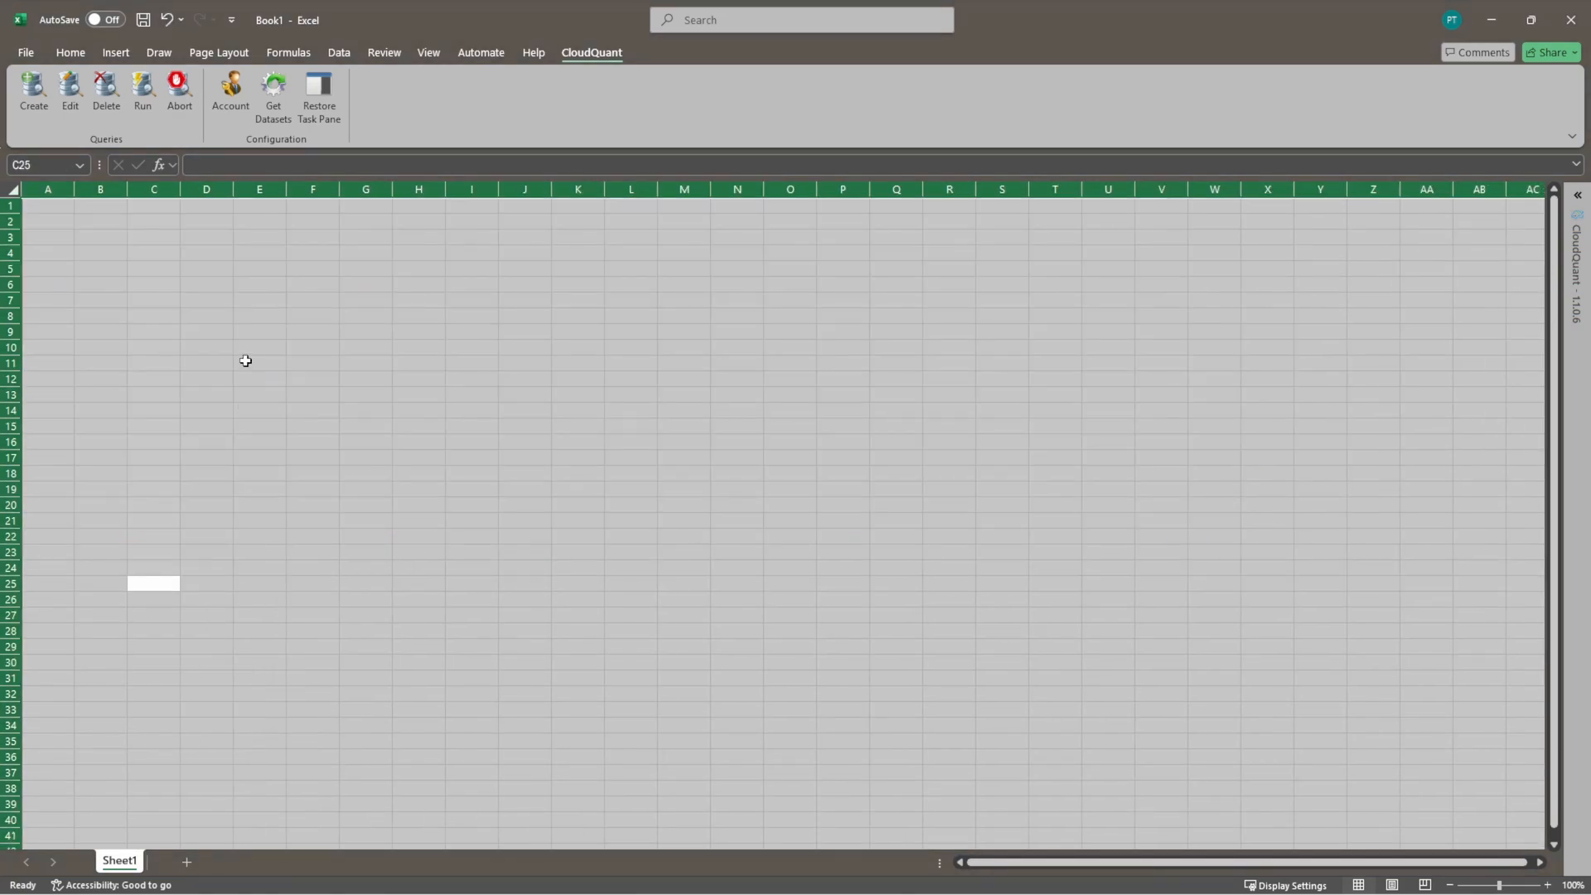
click(48, 204)
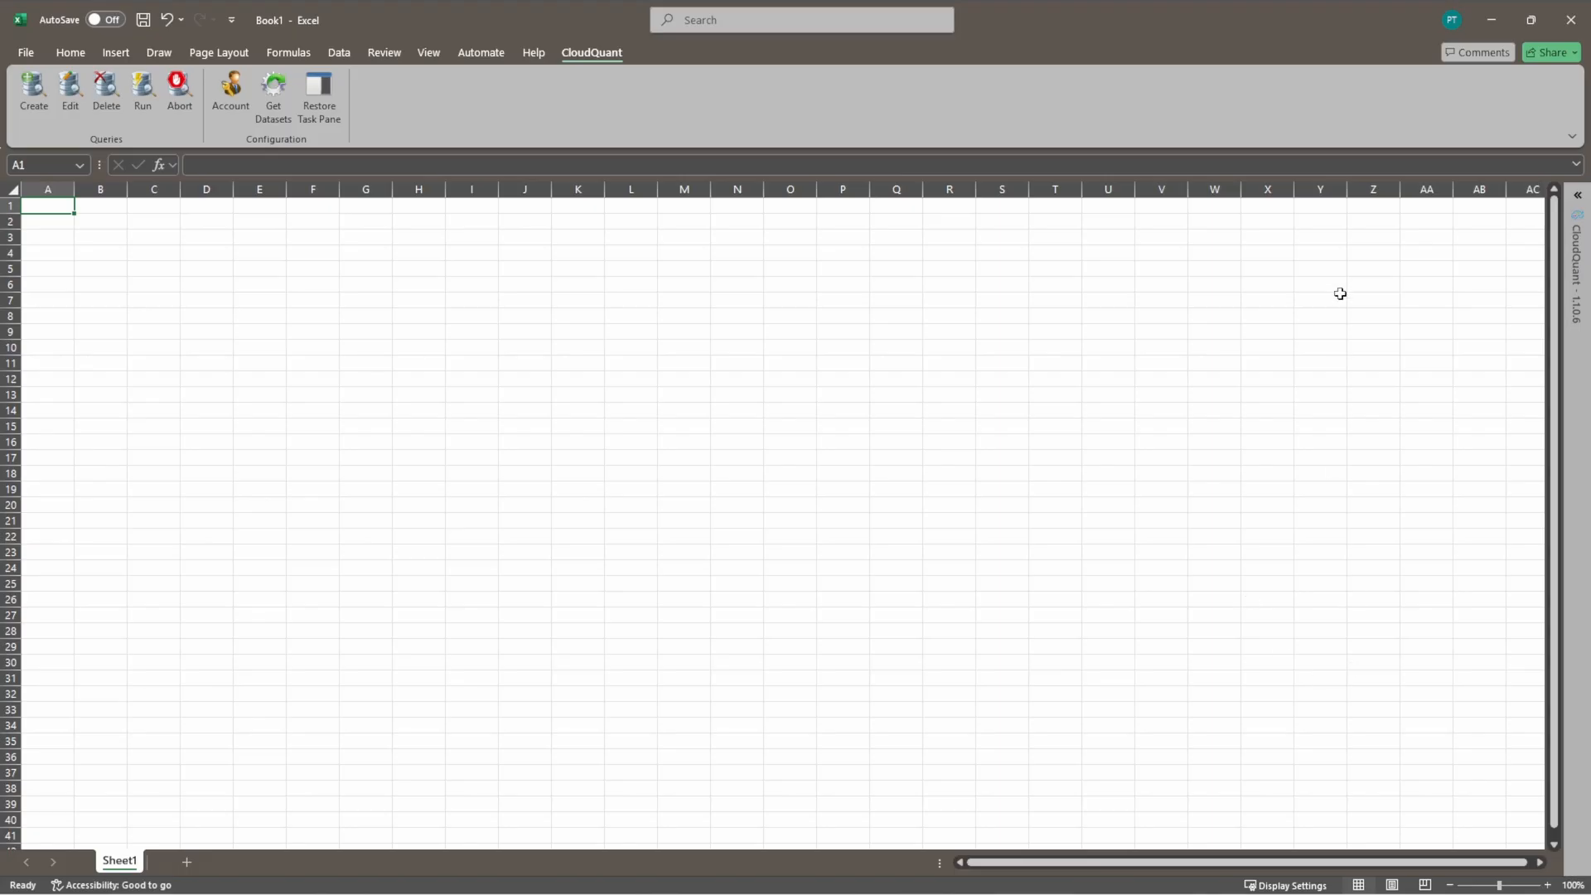
Step: Reopen the CloudQuant task pane, search its datasets for minute_bars, and select the minute_bars dataset under market_data
click(1583, 220)
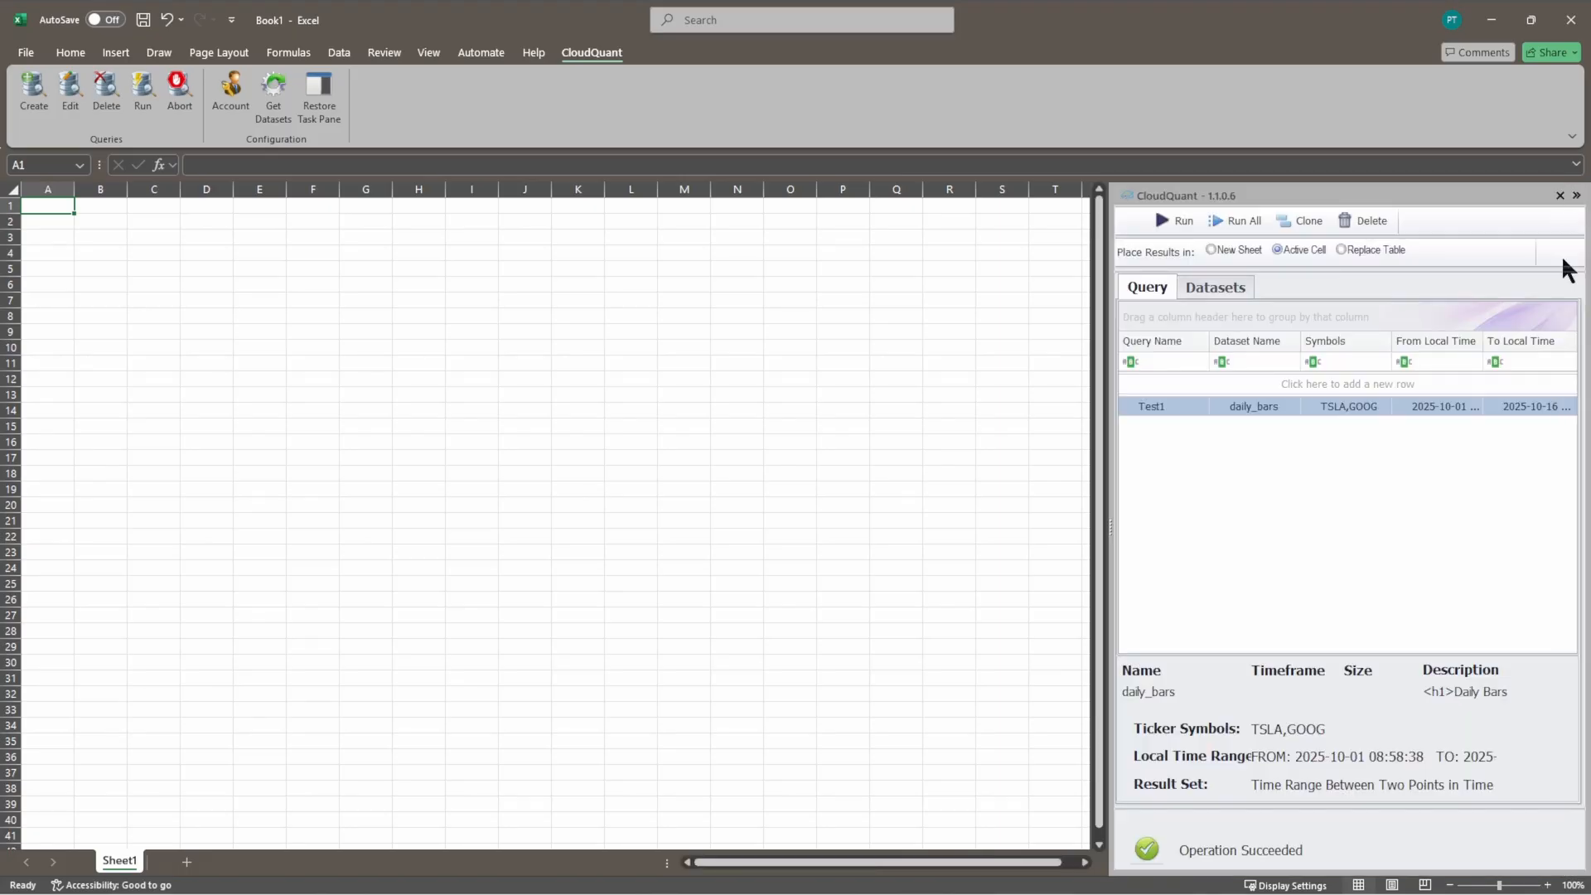
click(1225, 287)
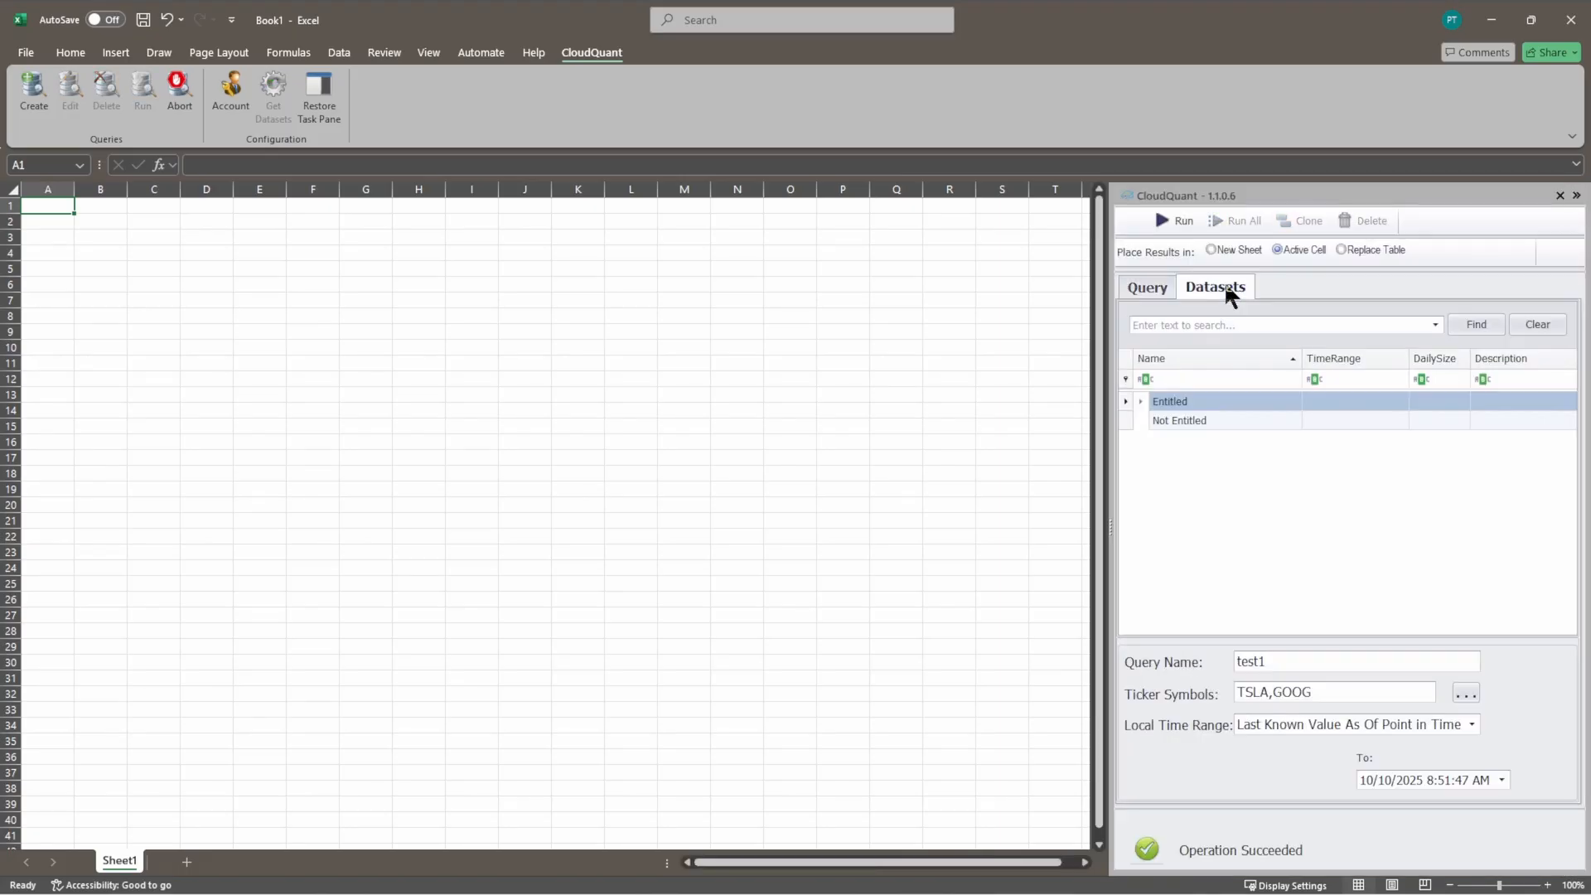
click(1216, 325)
text(dai)
key(BackSpace)
key(BackSpace)
key(BackSpace)
key(BackSpace)
text(minute_)
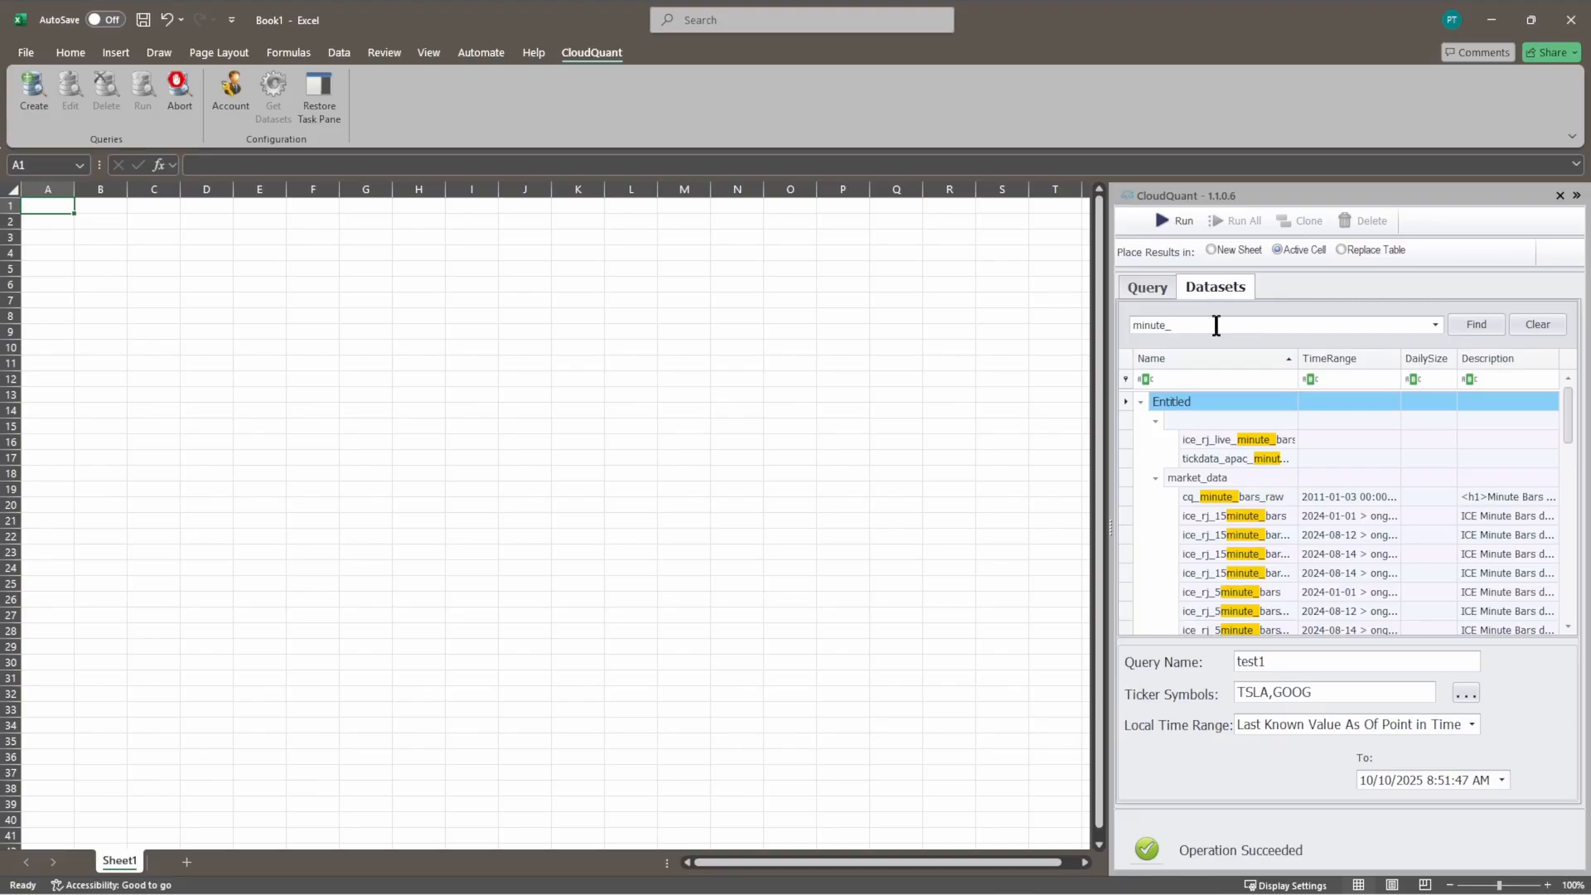
text(bars)
scroll(1264, 484, down, 4)
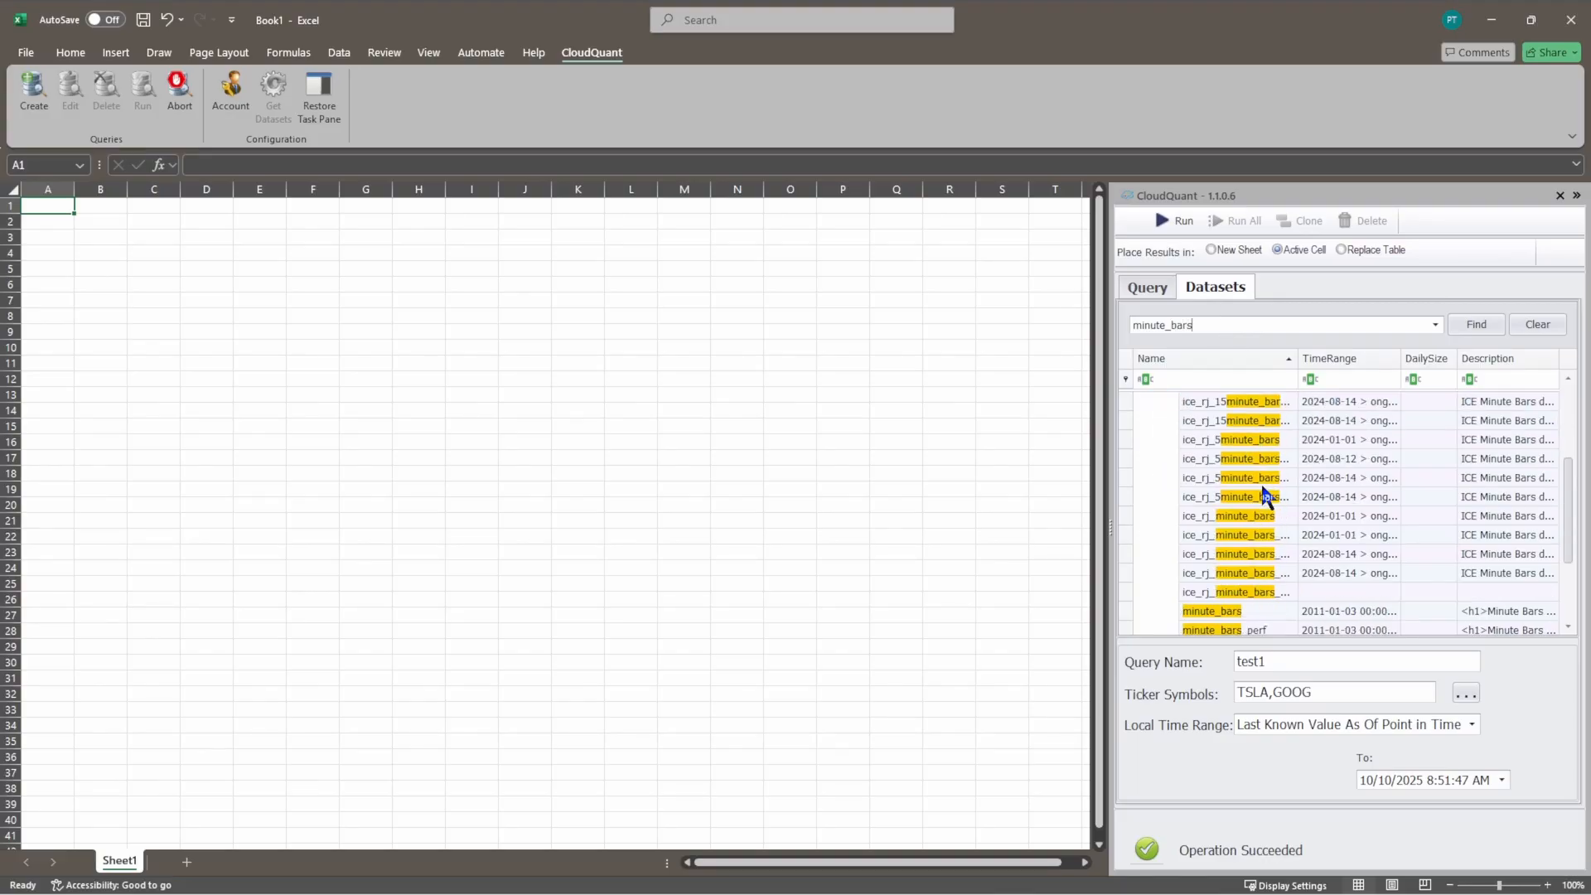
click(1235, 533)
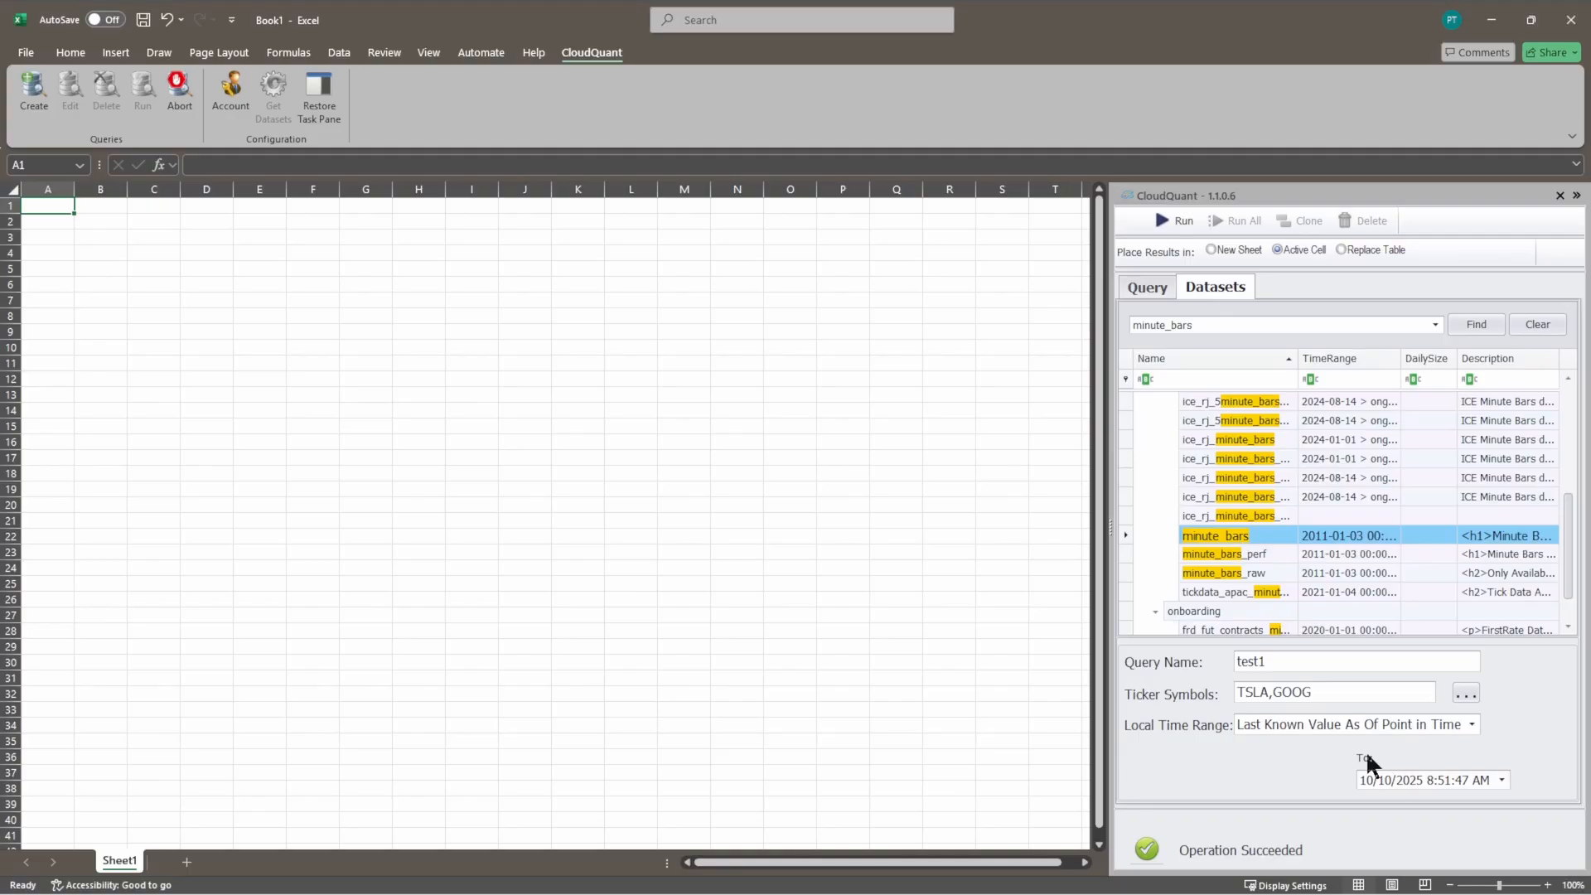
Step: Name the query test_minute
click(1280, 663)
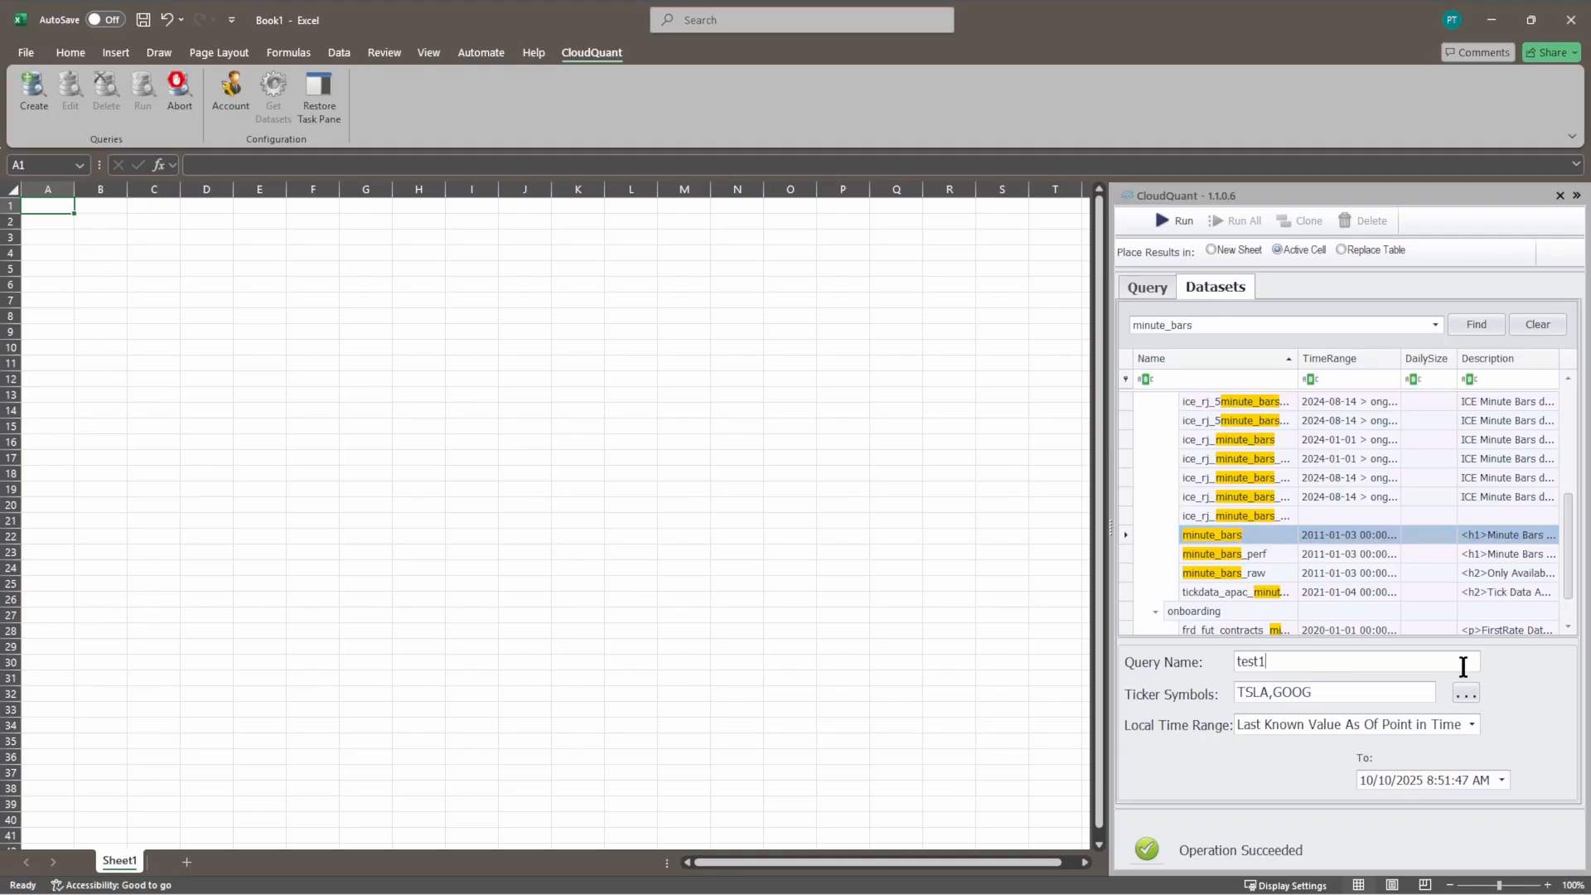
key(BackSpace)
text(_minute)
Step: Set the local time range from a point in time to present, starting 10/13/2025 9:00:00 AM, and run the query
click(1294, 734)
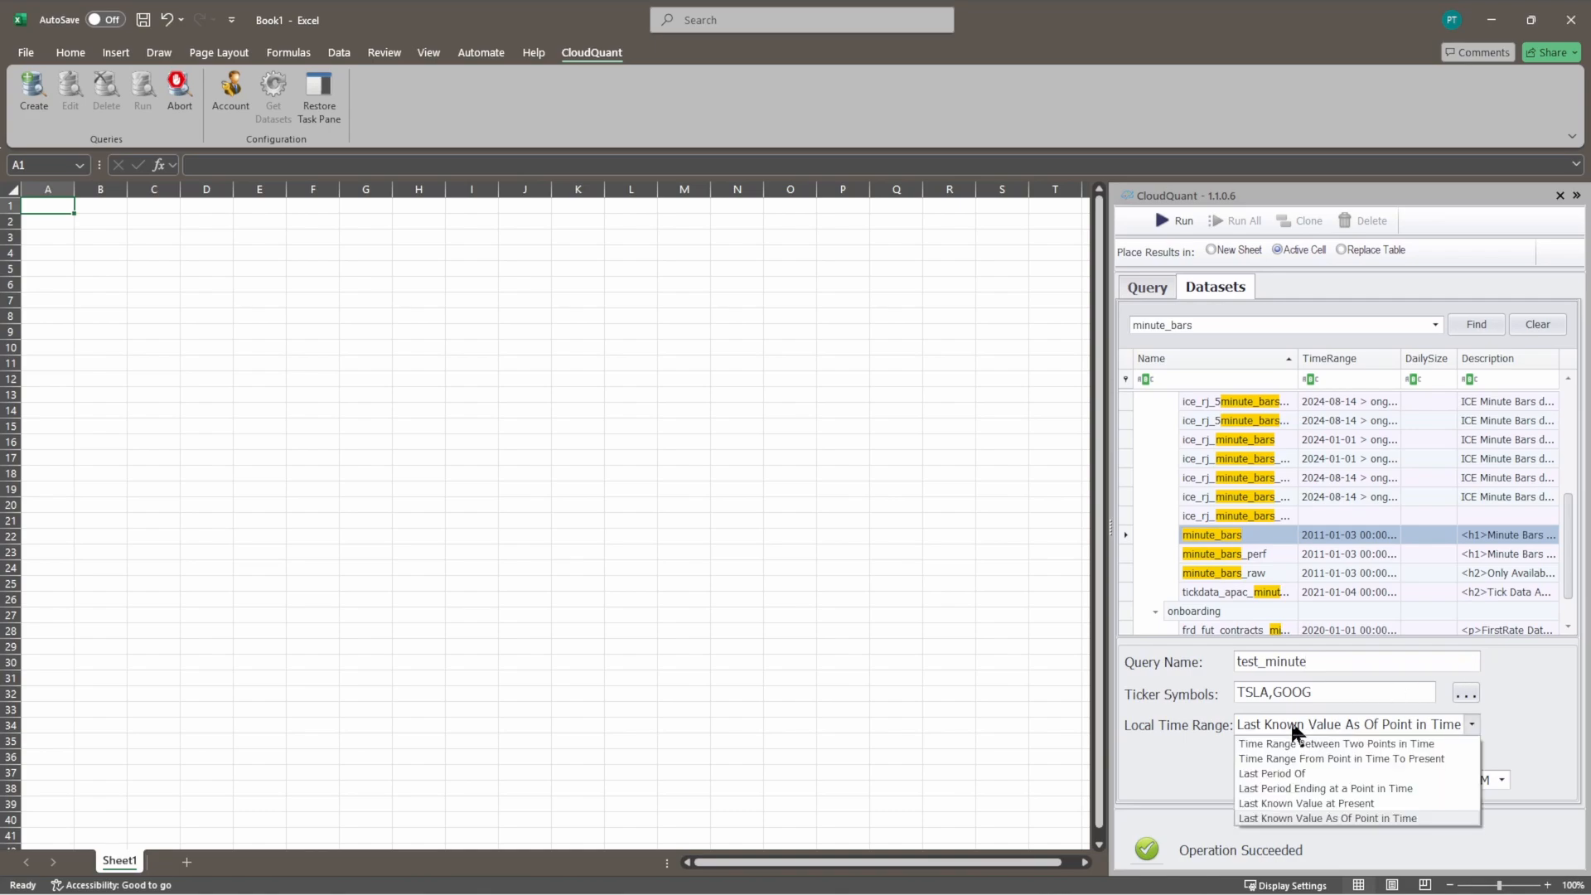
click(1289, 760)
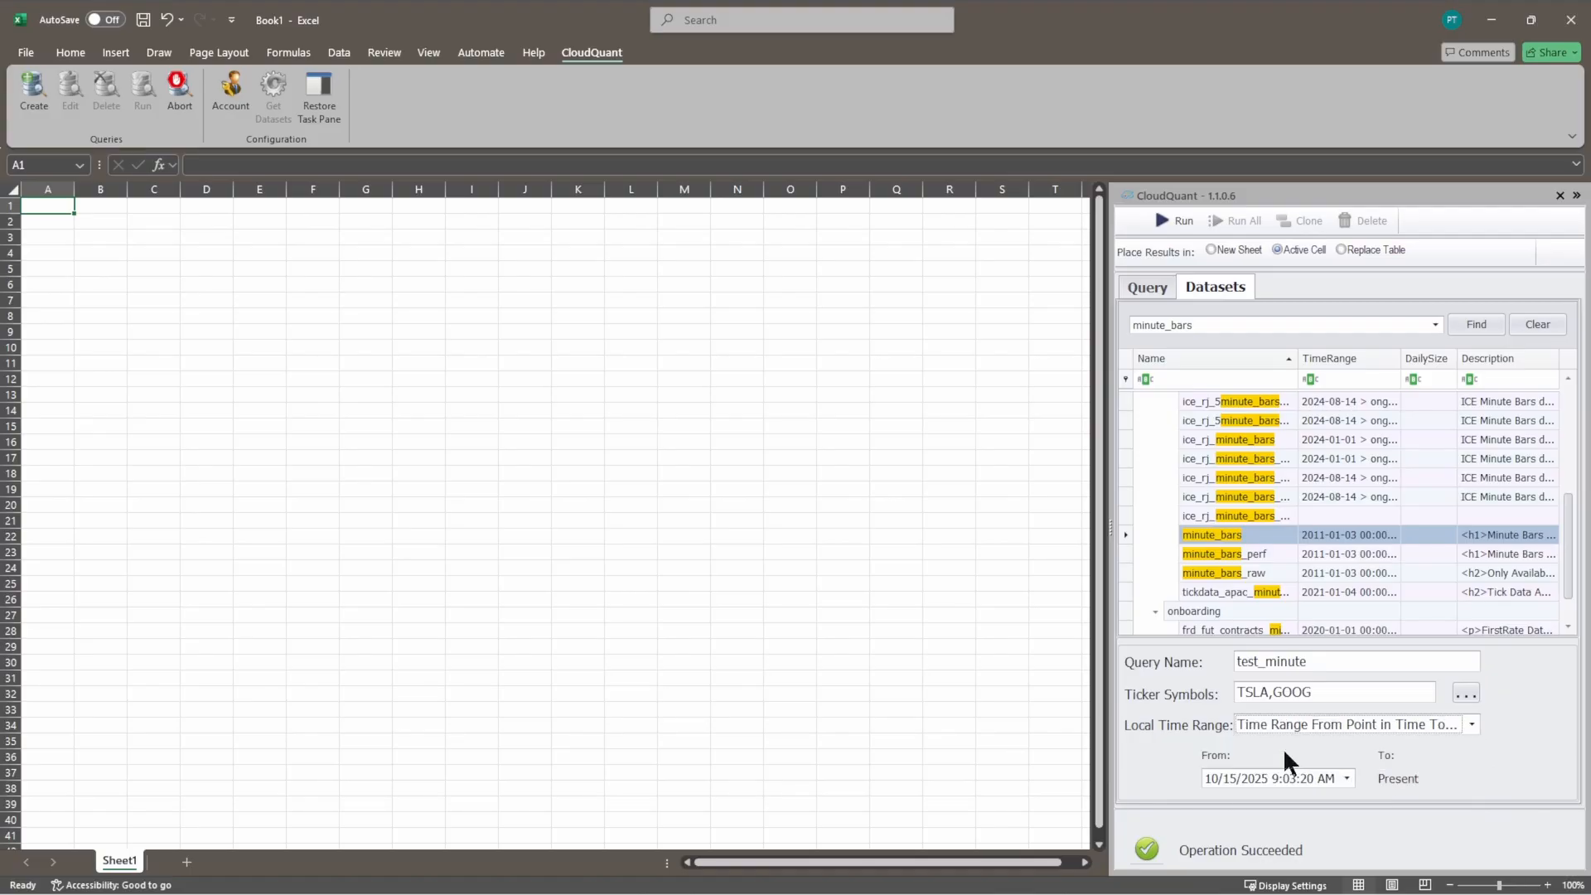
click(1231, 778)
key(Right)
key(Right)
key(Right)
key(Right)
key(Left)
key(Left)
key(Right)
key(Right)
click(1318, 696)
click(1176, 226)
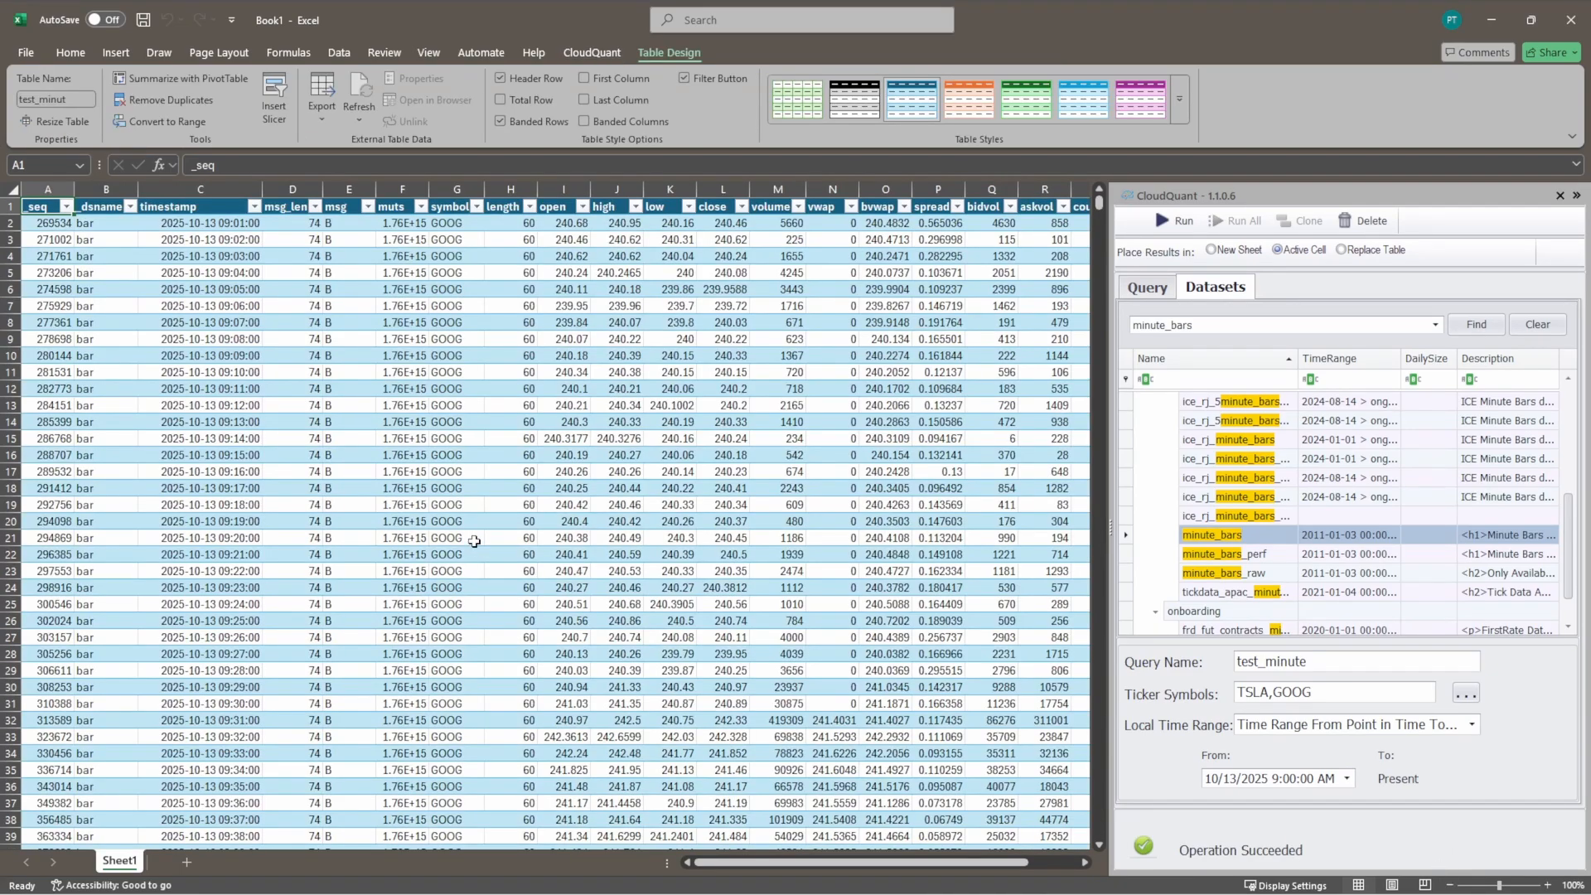
Step: Examine the first and last timestamps in the minute bars results table
click(228, 224)
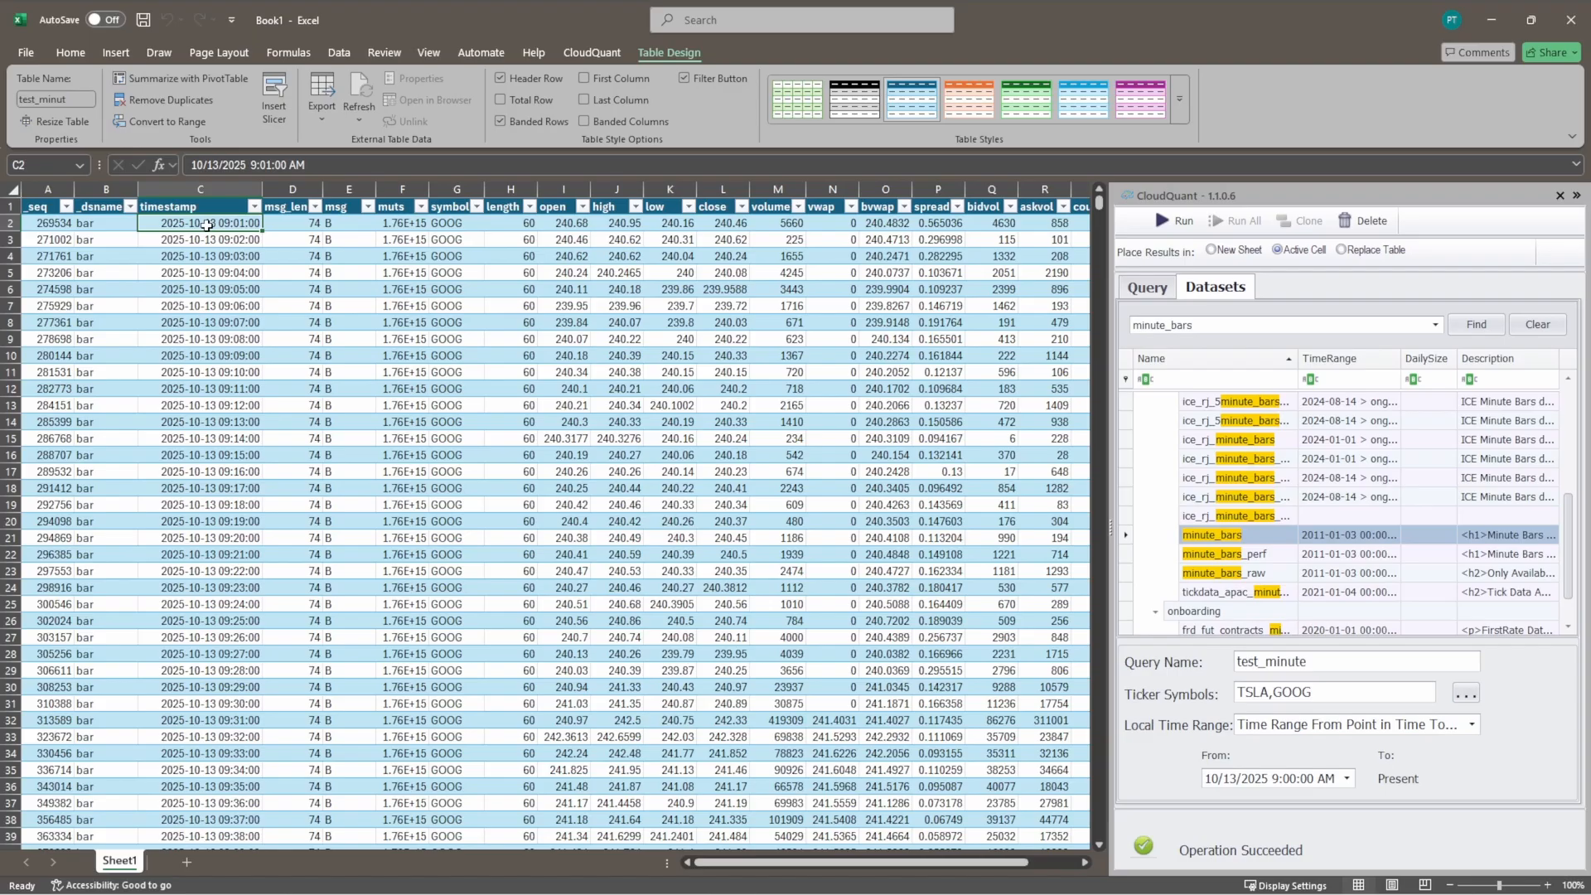
key(ctrl+Down)
key(Down)
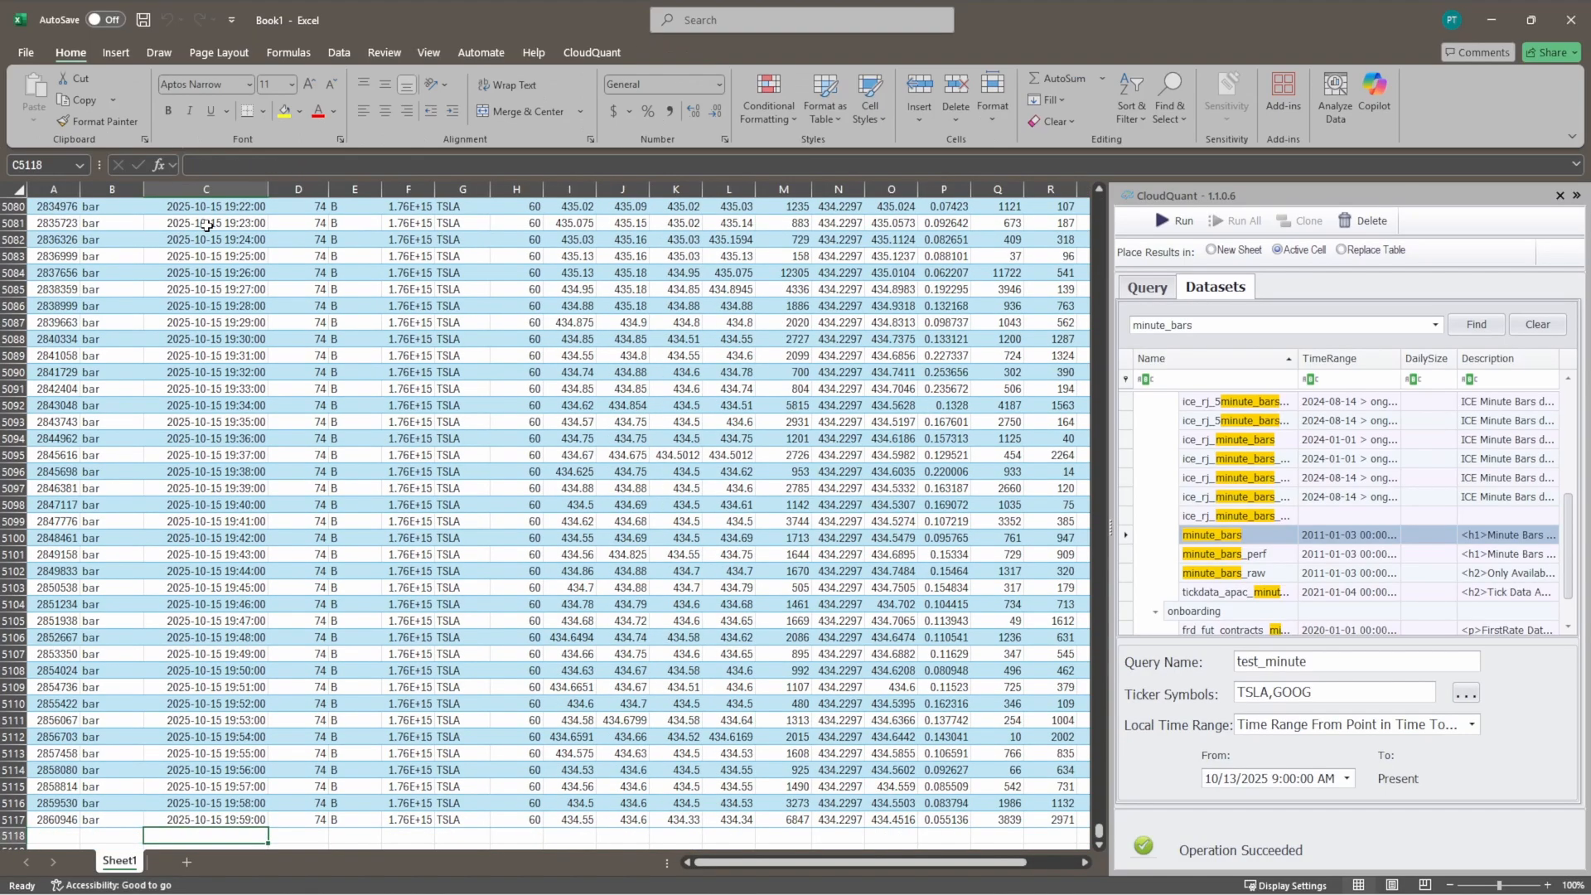
key(Up)
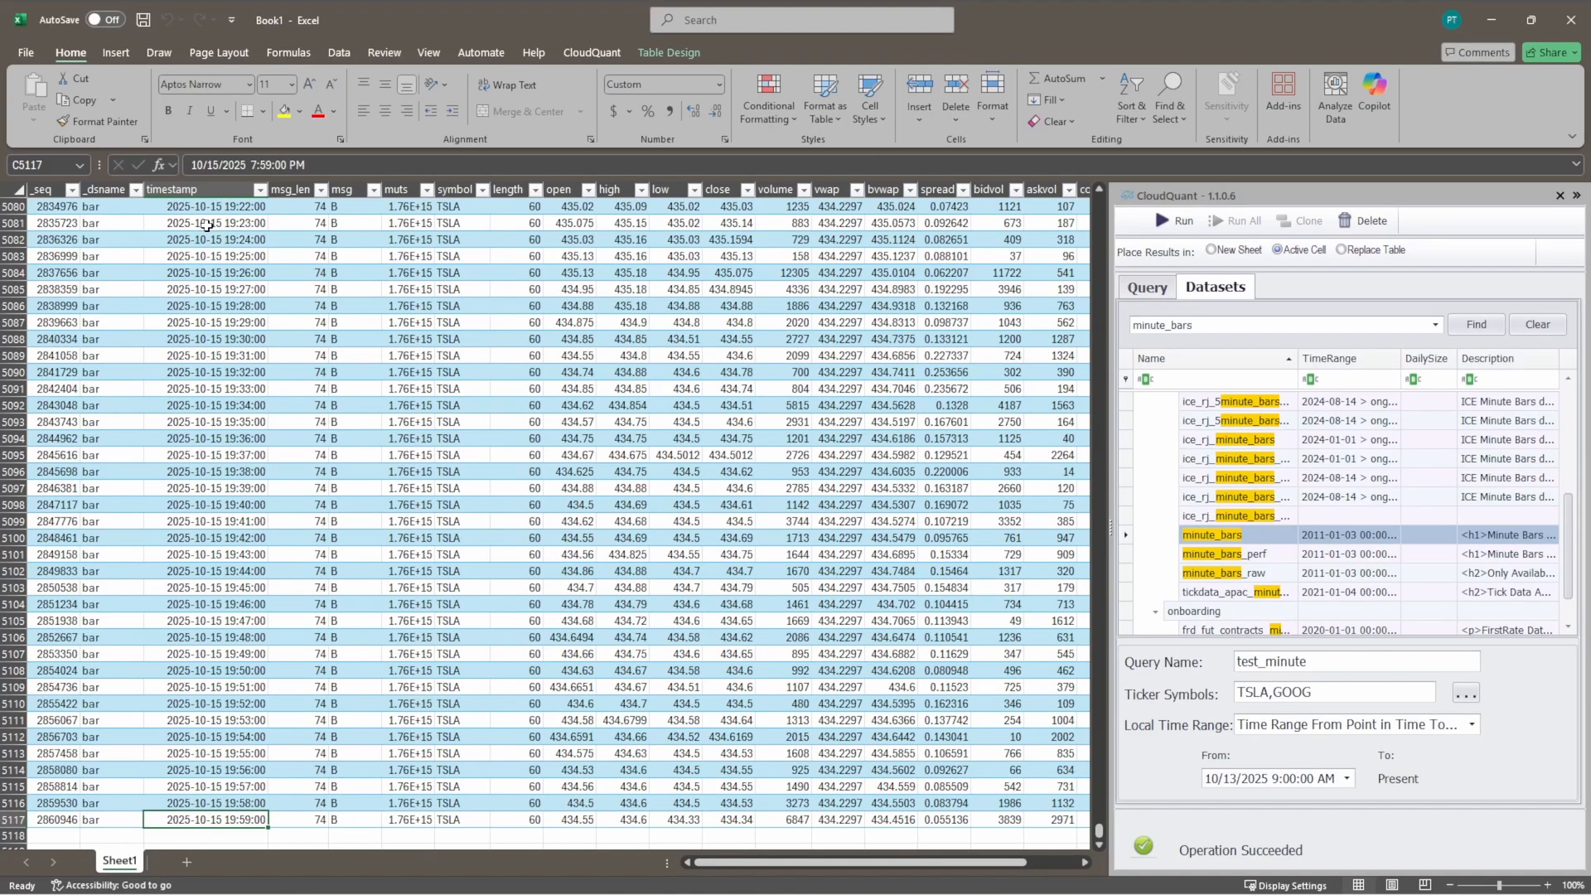
key(ctrl+Up)
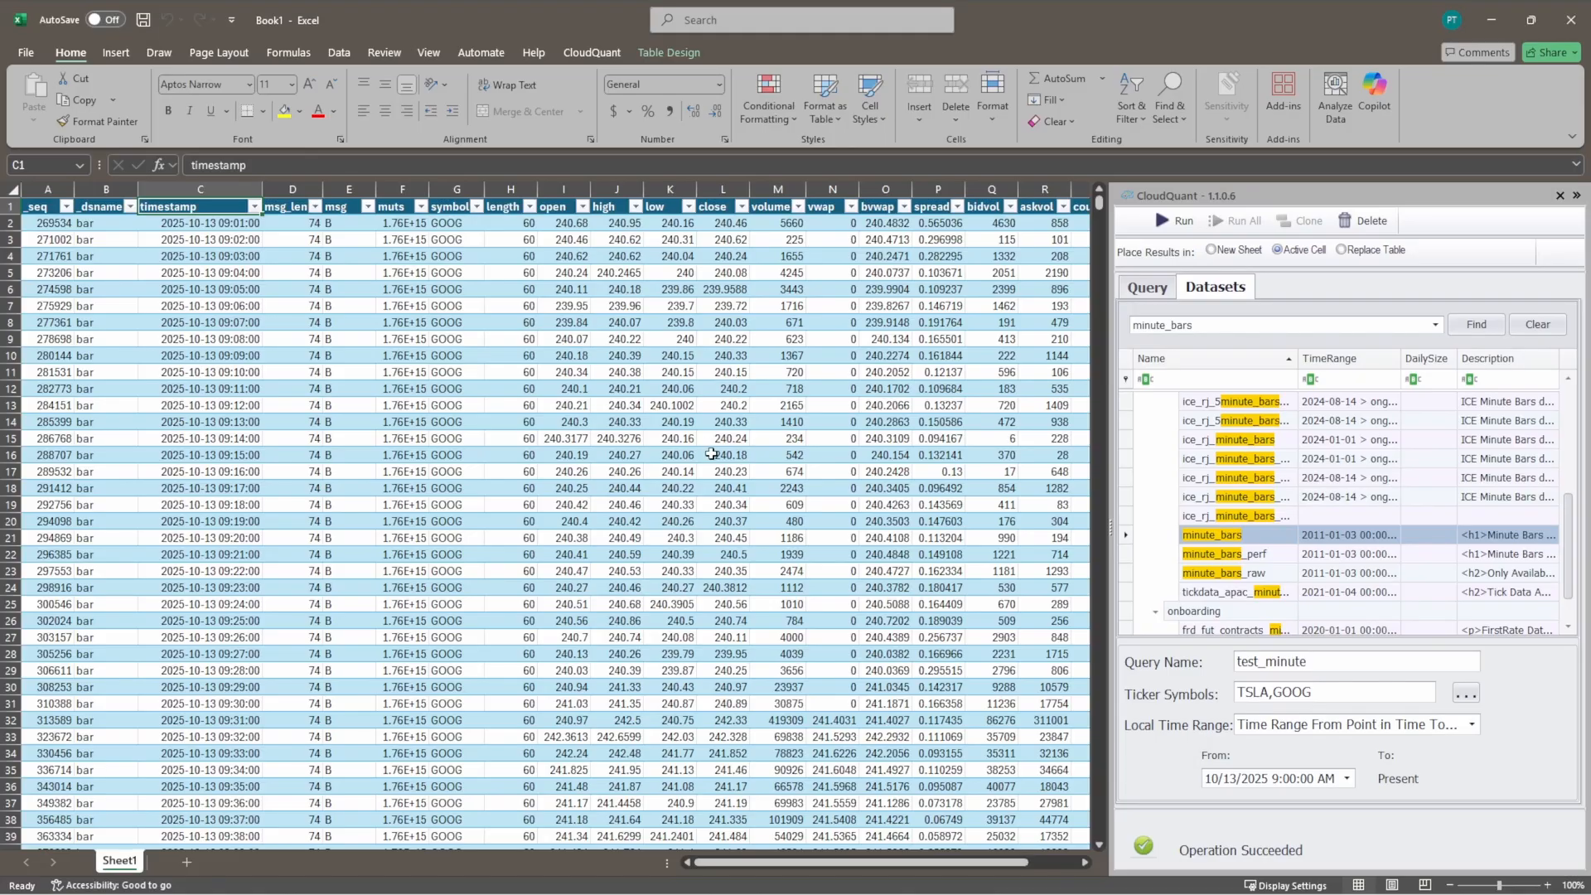
Step: Clear the minute bars table from Sheet1 and rerun the saved test_minut query with its results placed by Replace Table
click(13, 187)
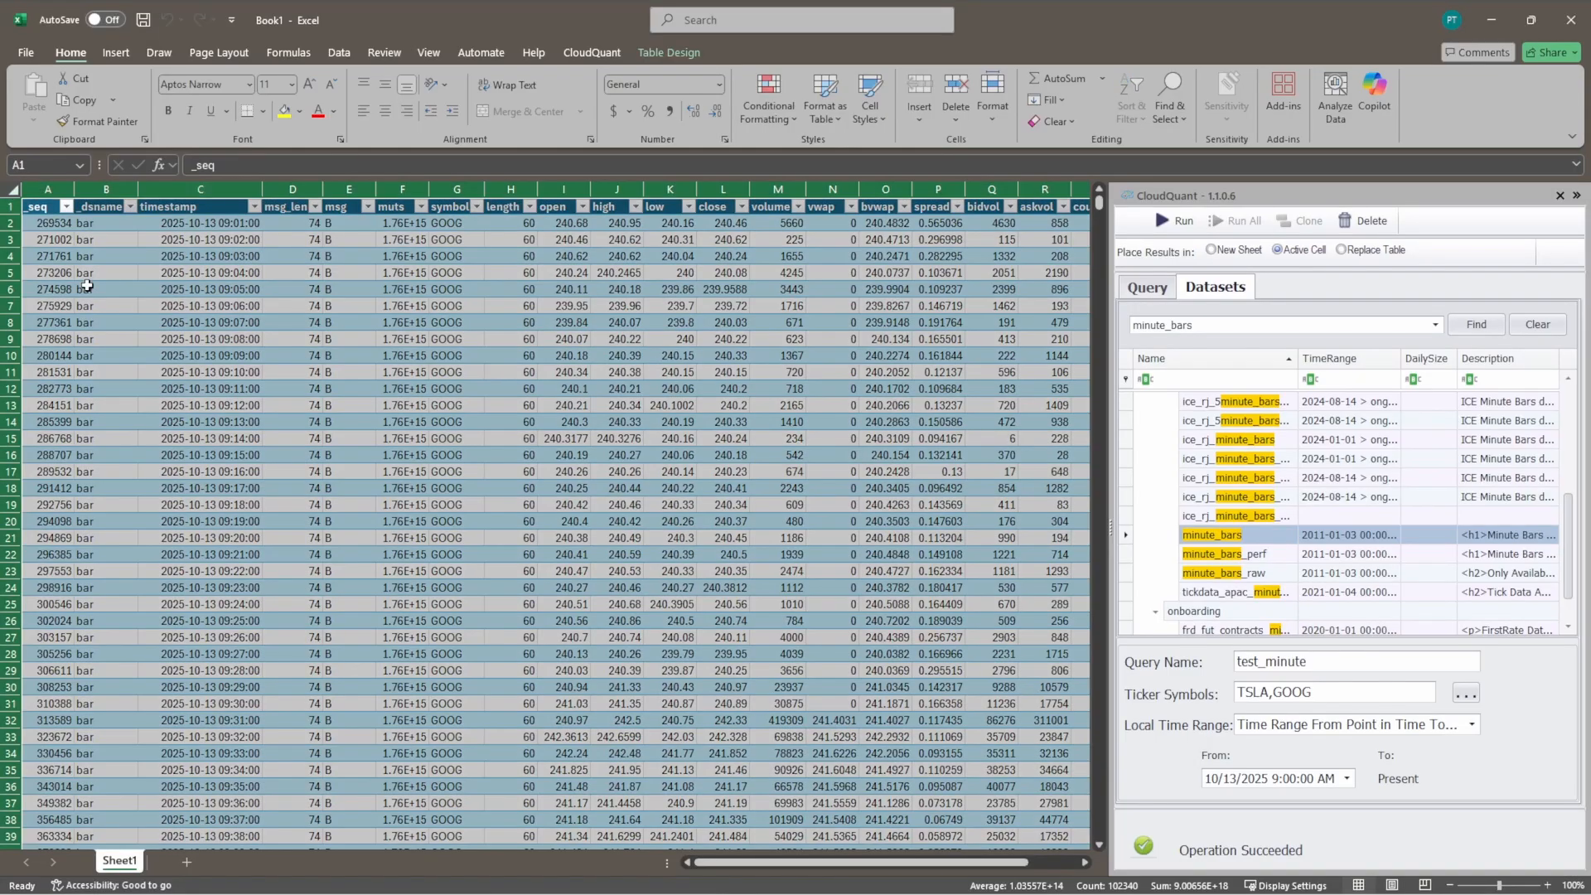
key(Delete)
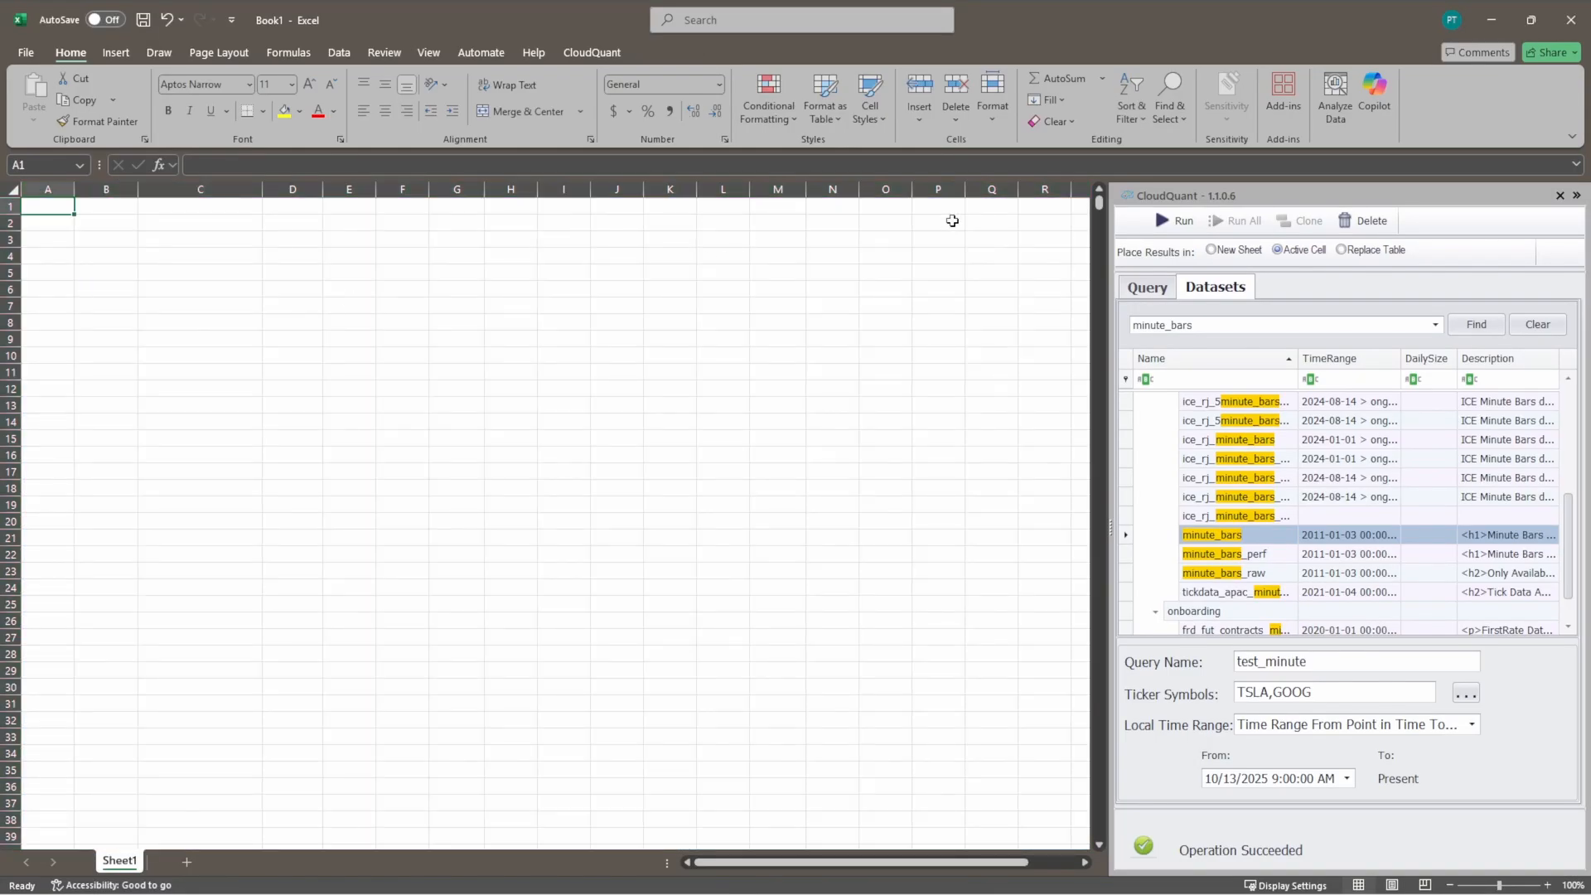
click(1144, 290)
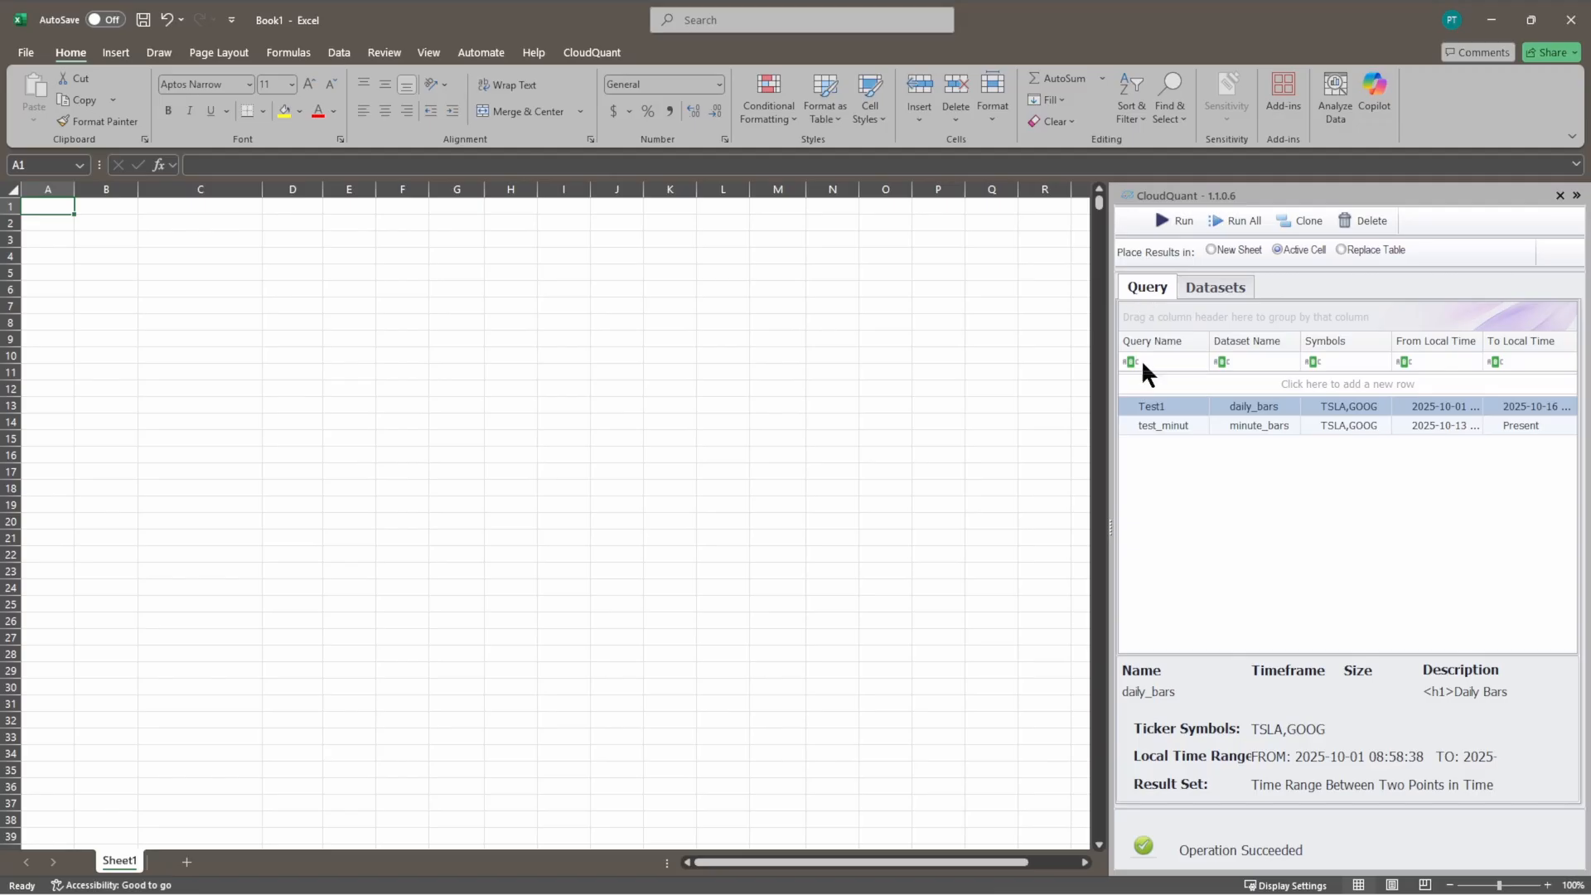
click(1178, 426)
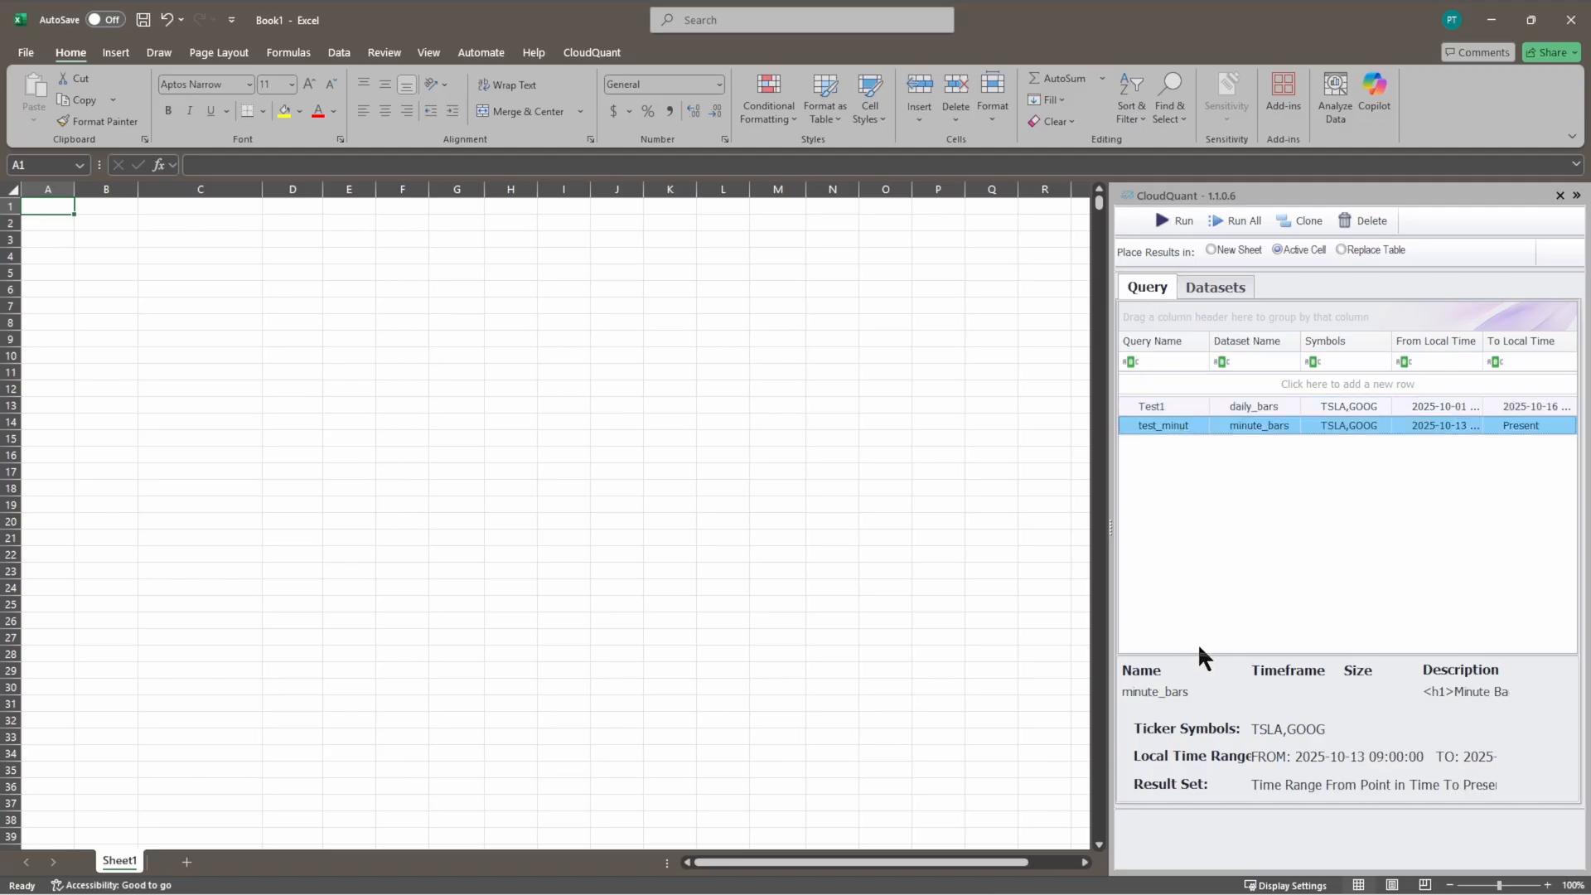
click(1168, 220)
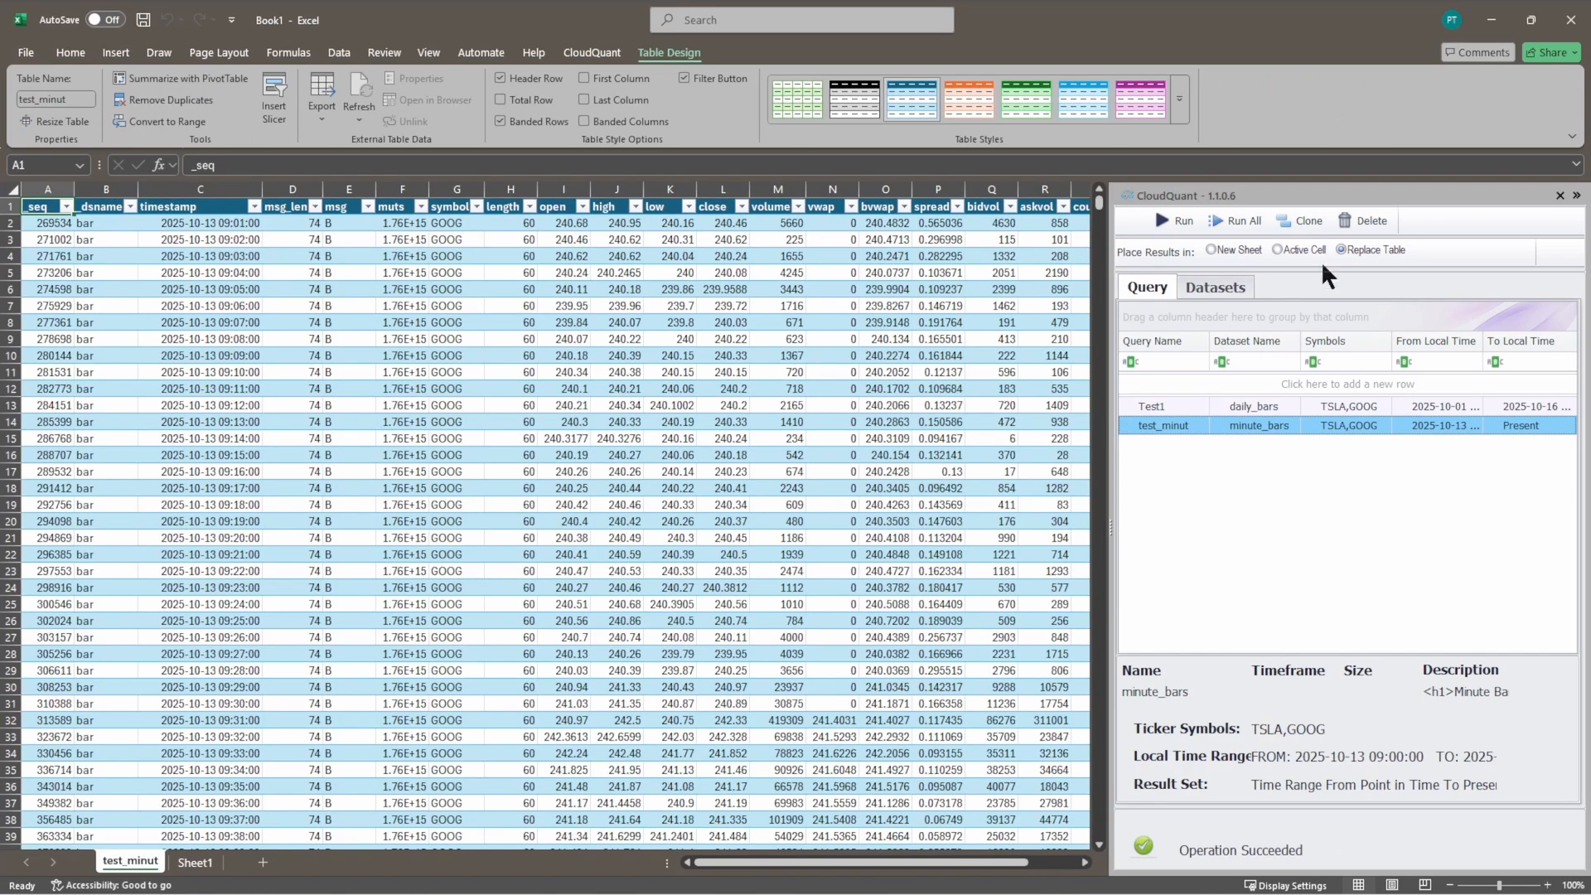
Step: Clear the results table from the test_minut sheet and make cell A1 active
click(15, 192)
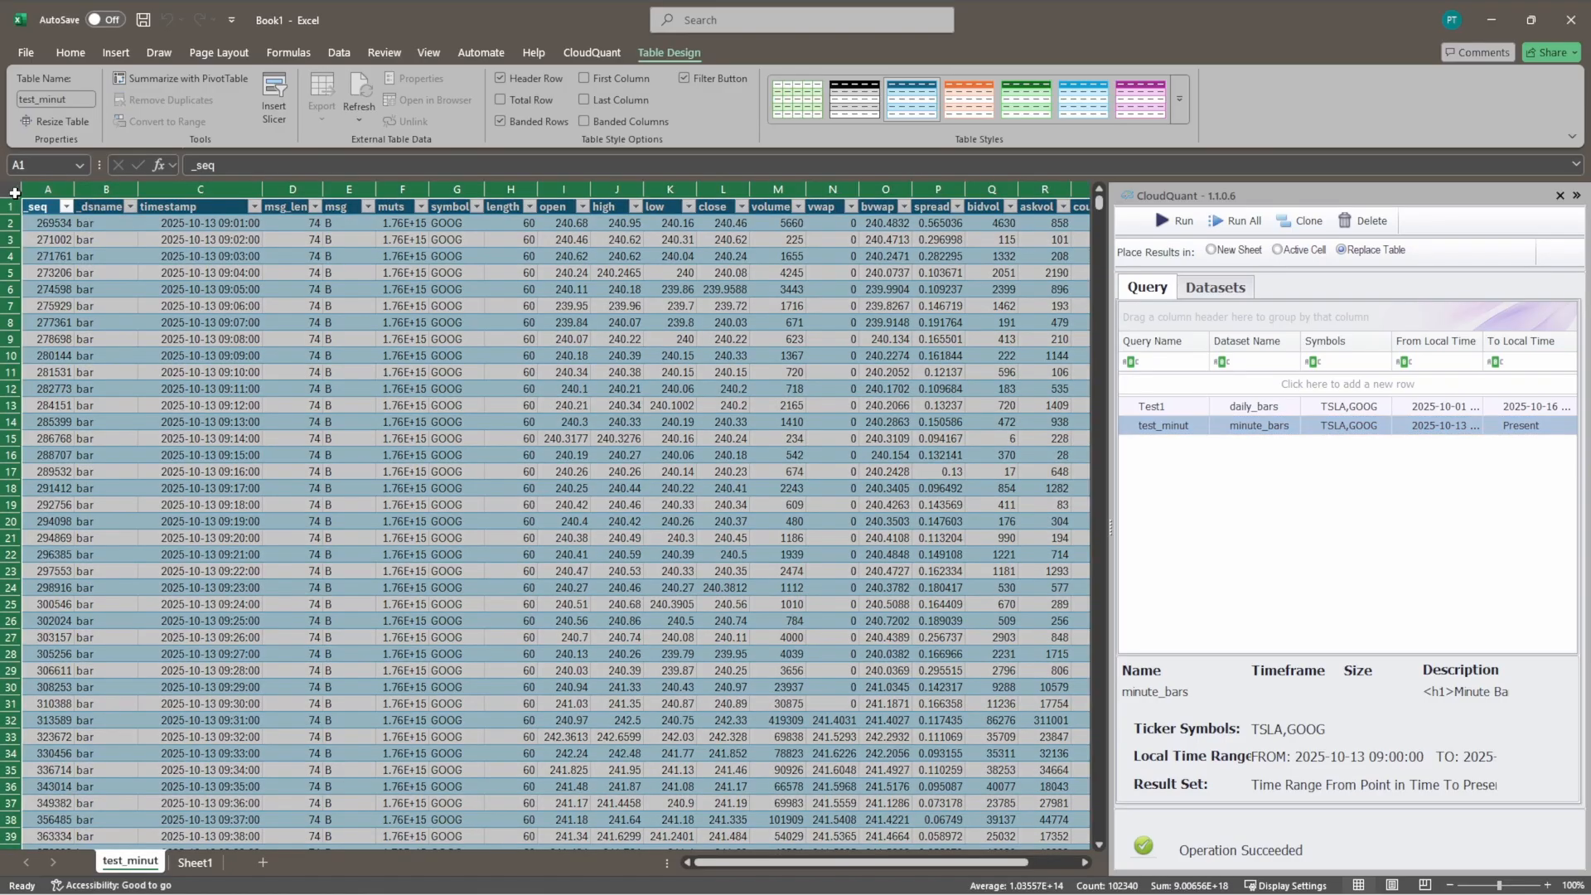
key(Delete)
click(48, 206)
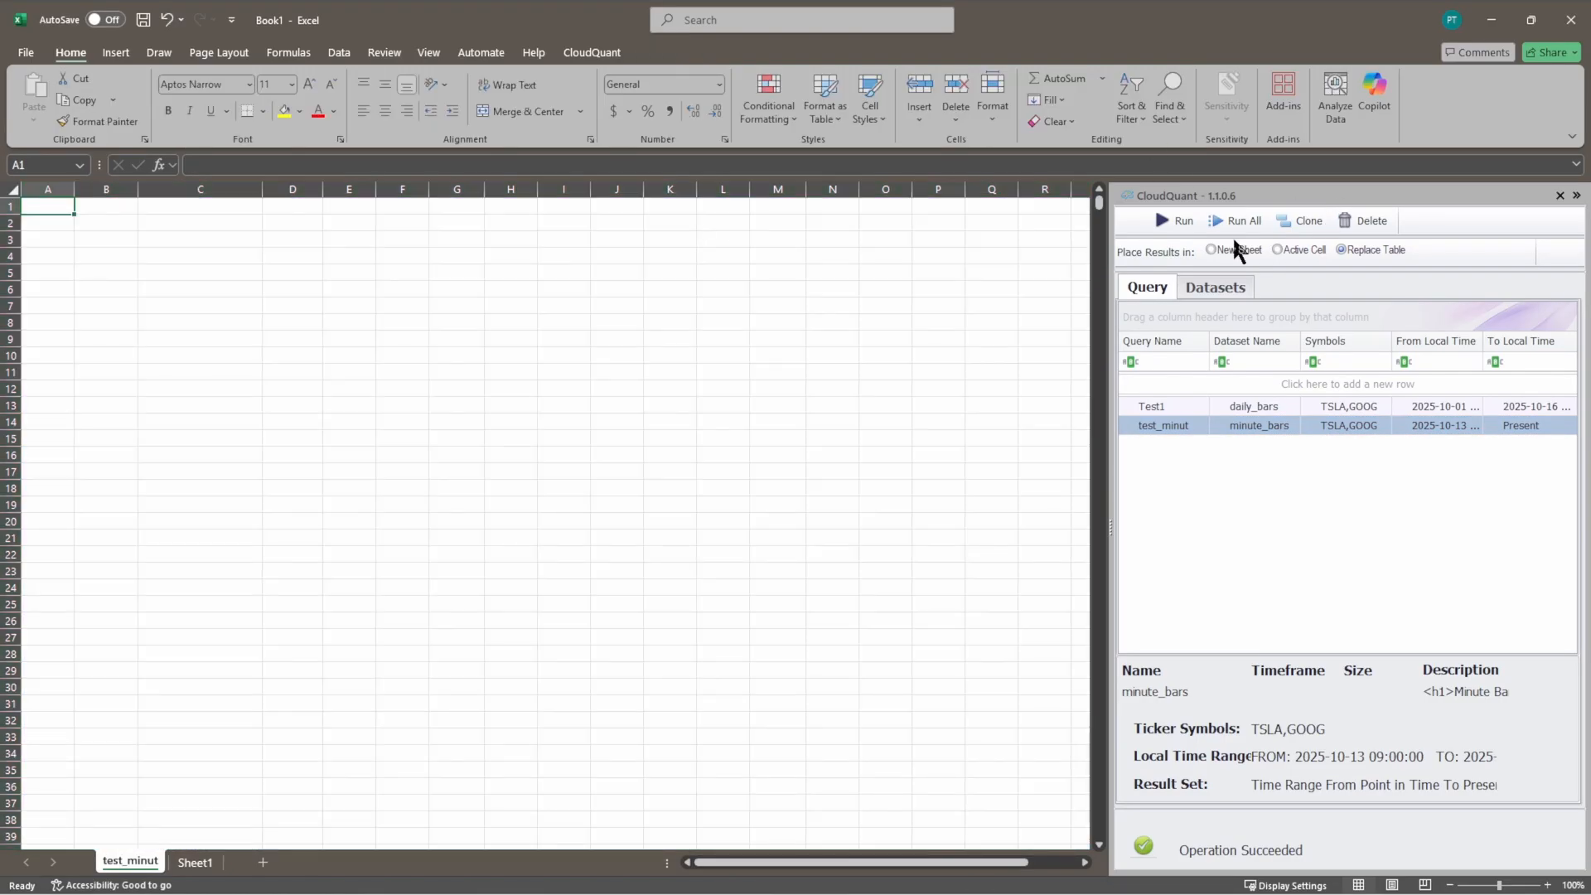
Step: Edit the test_minut query in the Query Wizard, keeping the TSLA,GOOG symbols and the time range query mode
click(584, 53)
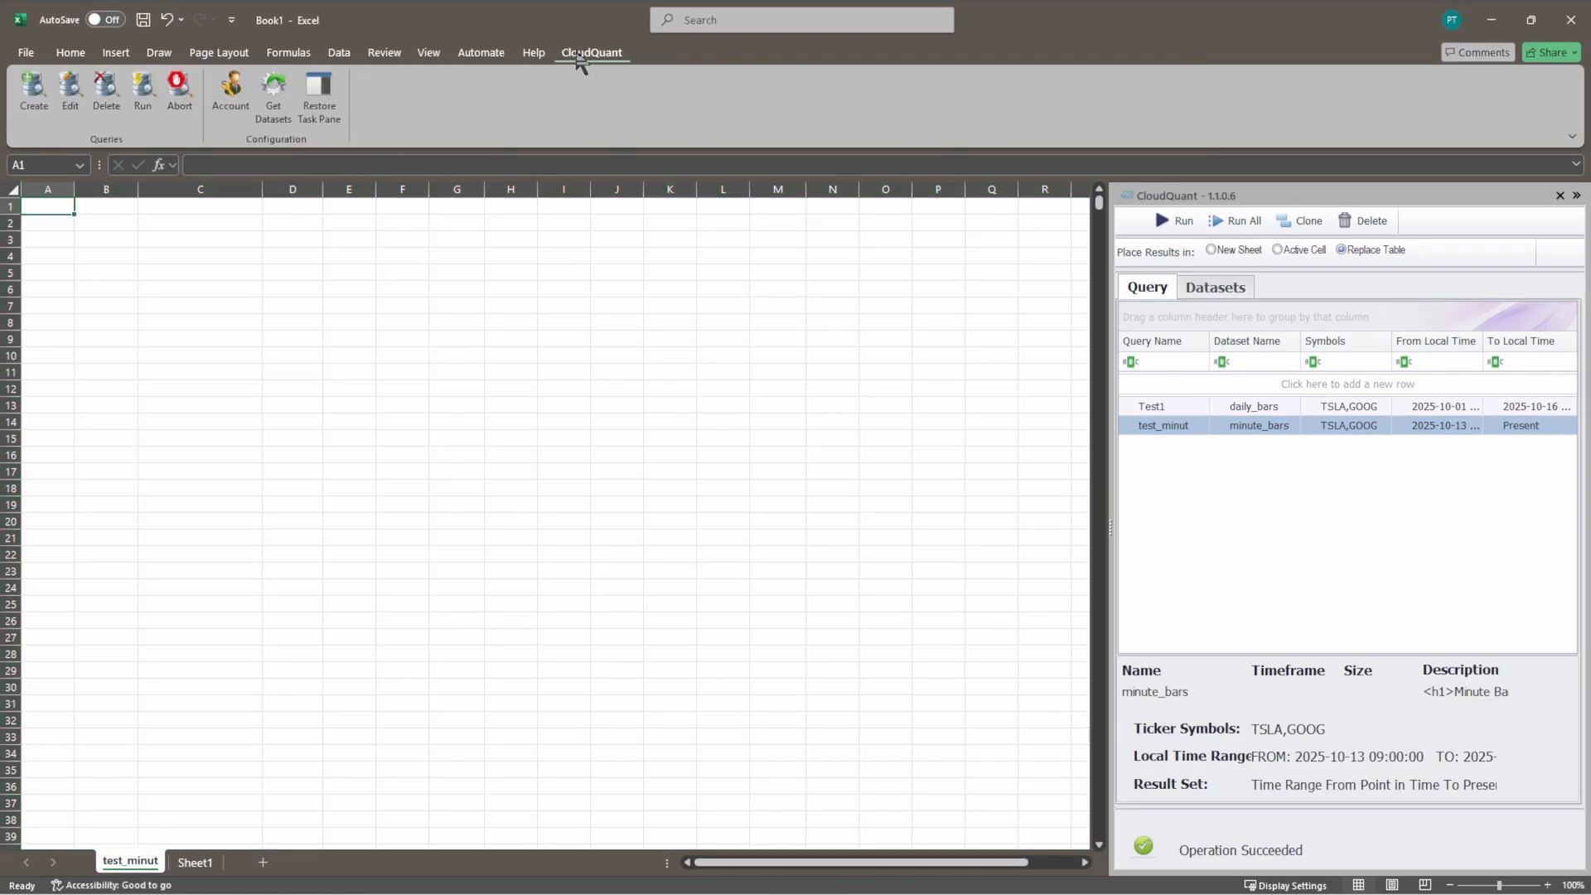
click(71, 91)
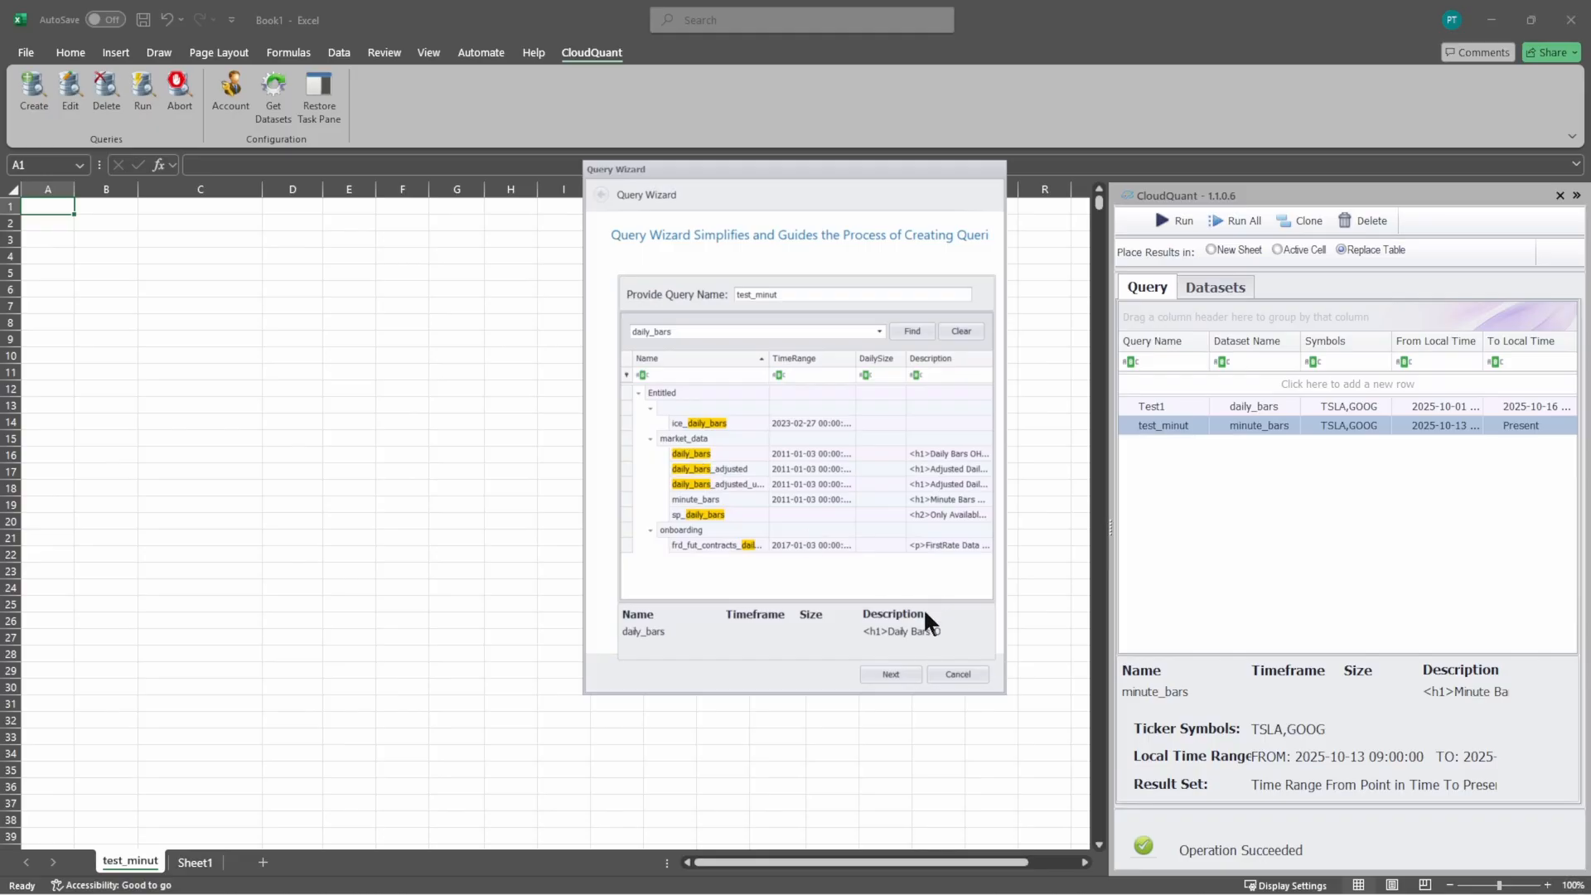
click(892, 674)
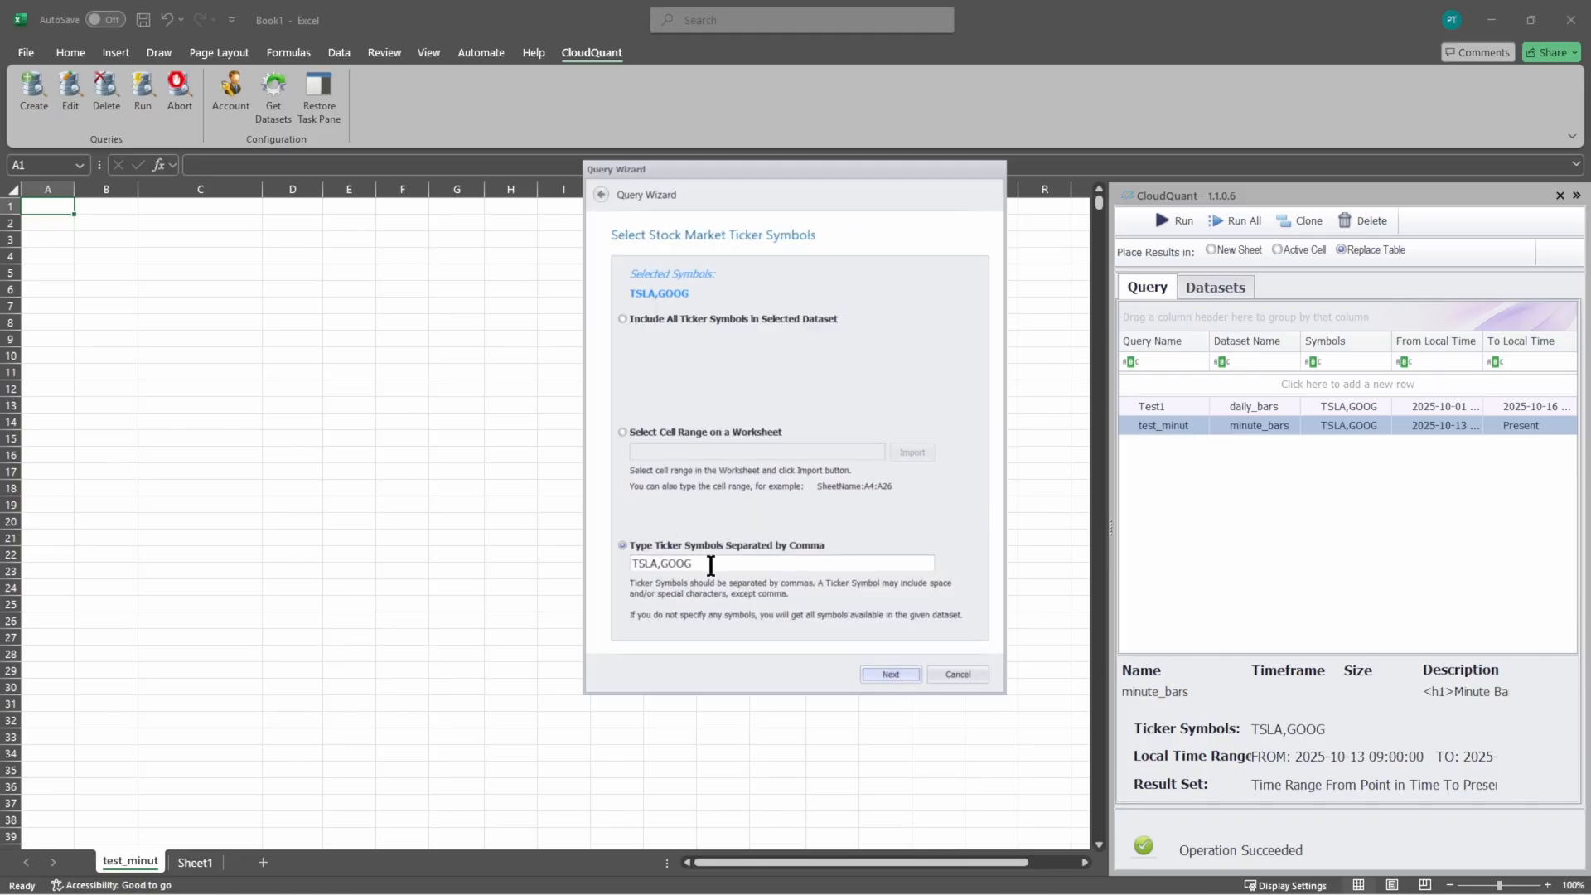
click(891, 674)
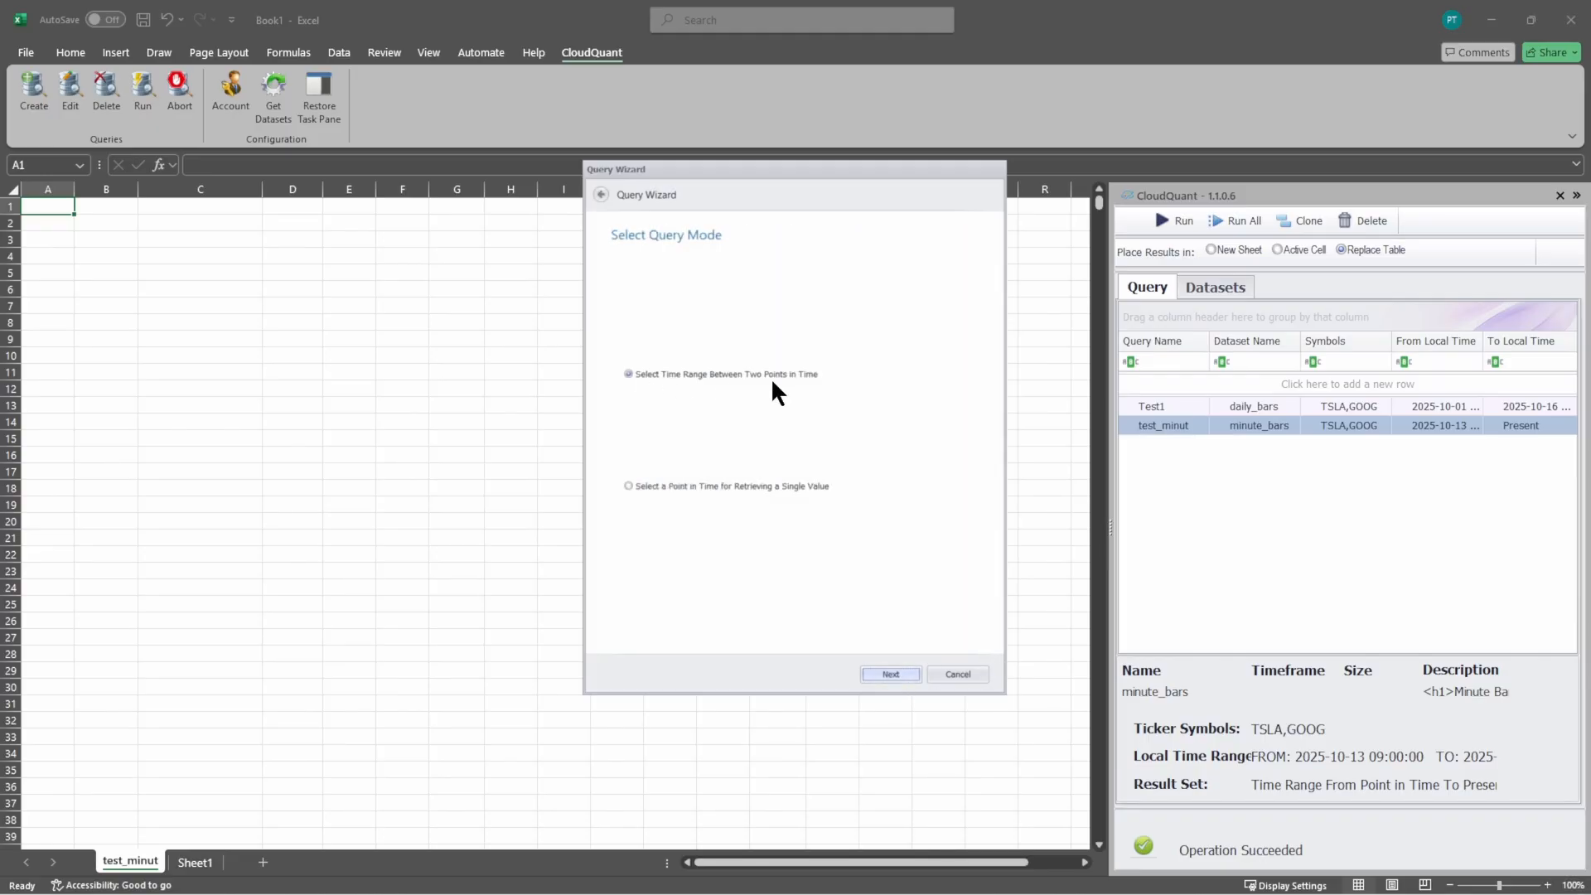
click(888, 673)
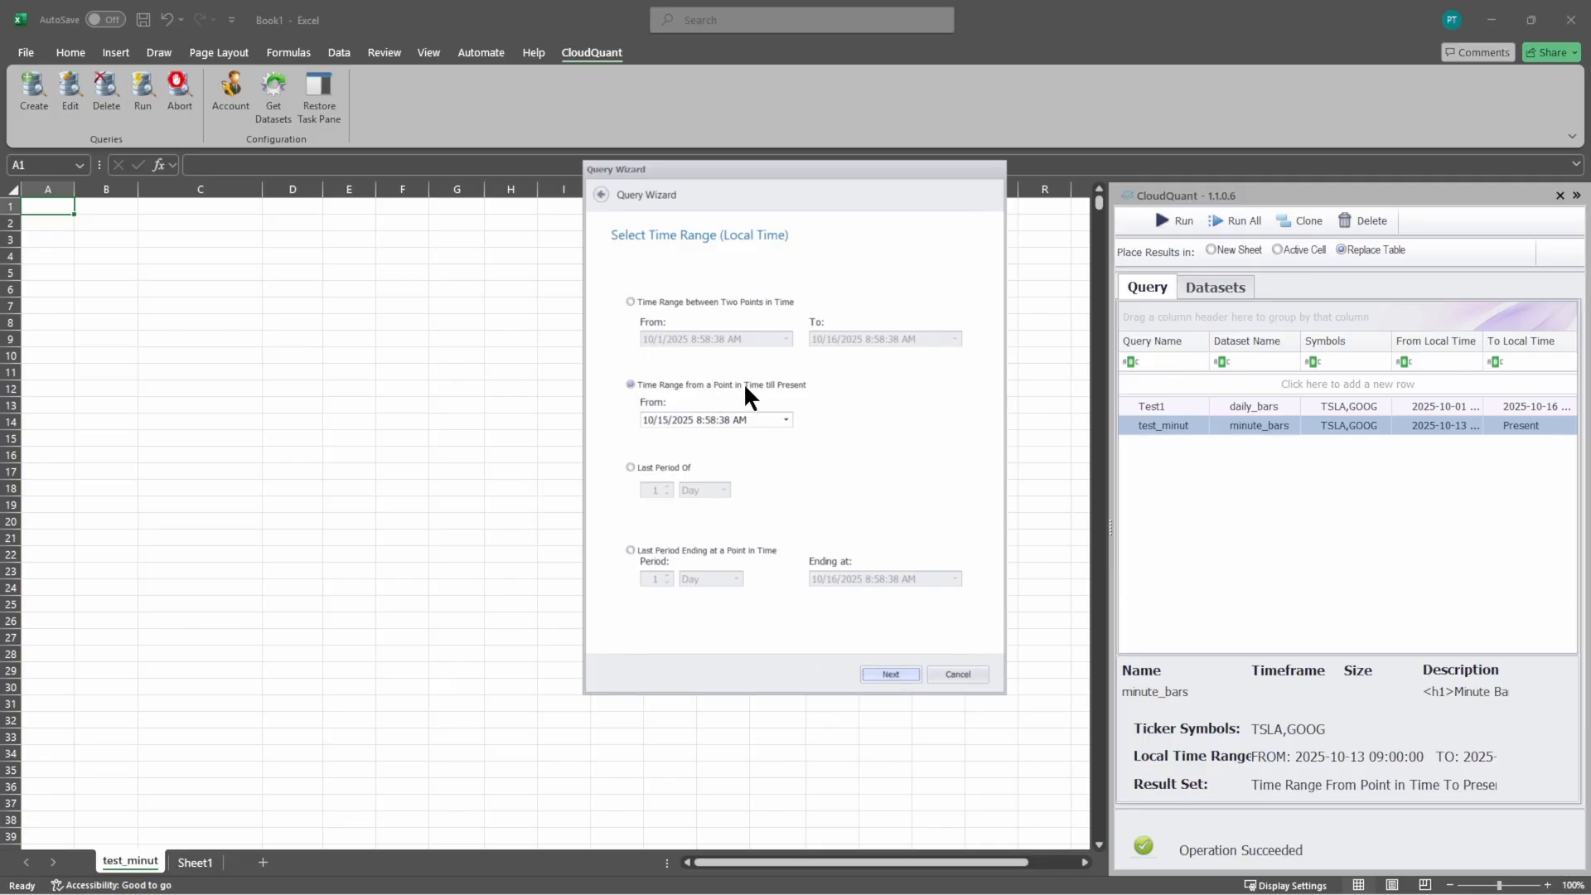
Step: Set the time range from 10/10/2025 till present and finish the query with its results on a new worksheet
click(664, 419)
text(10)
click(892, 673)
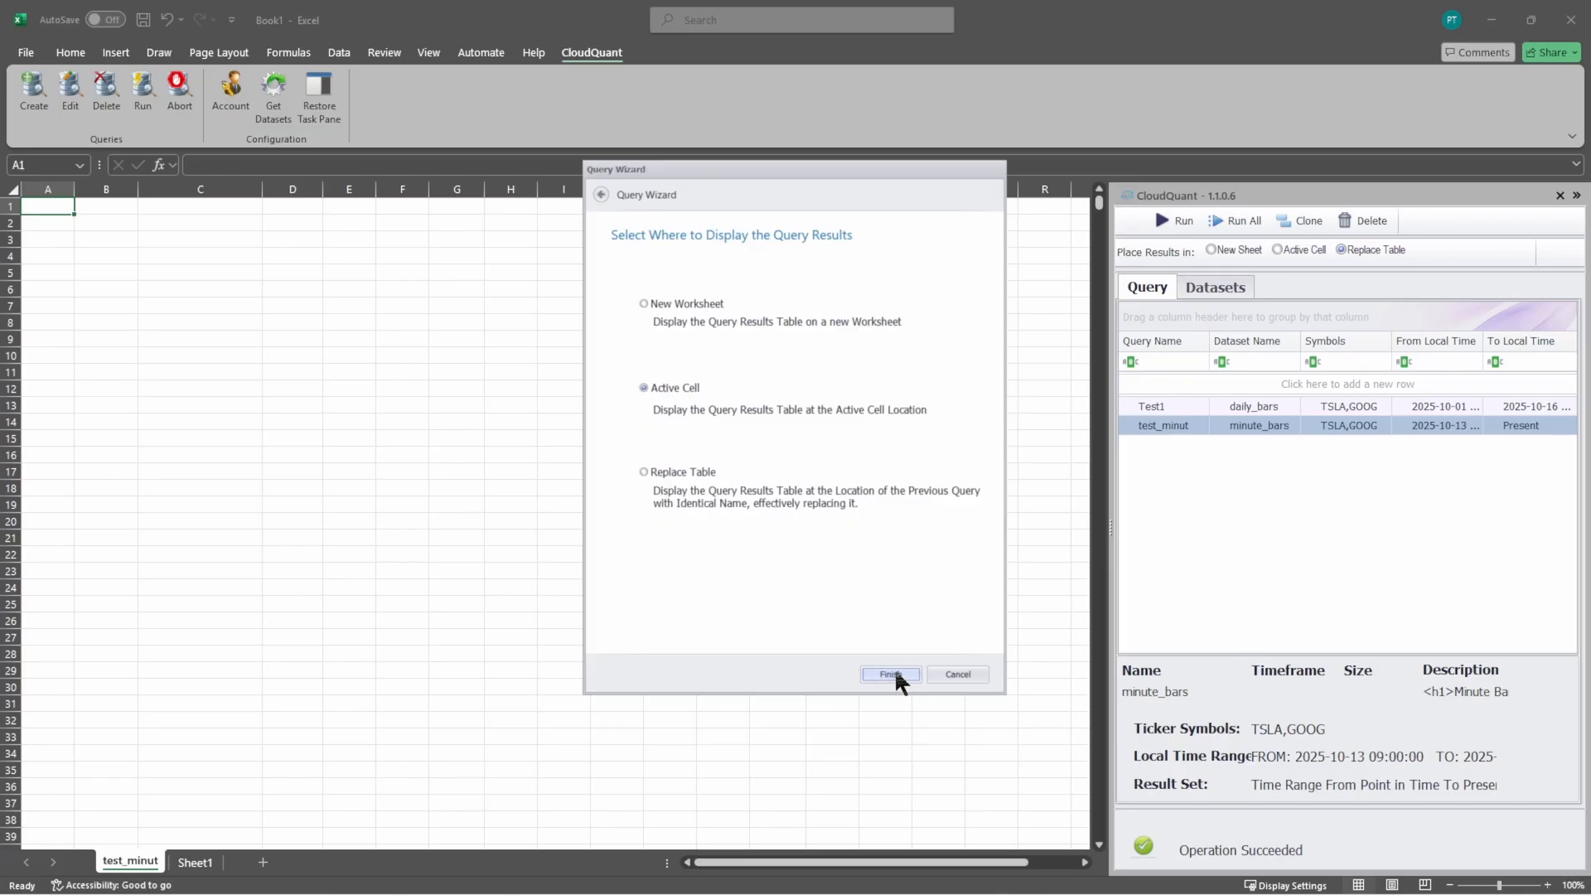
click(669, 303)
click(892, 673)
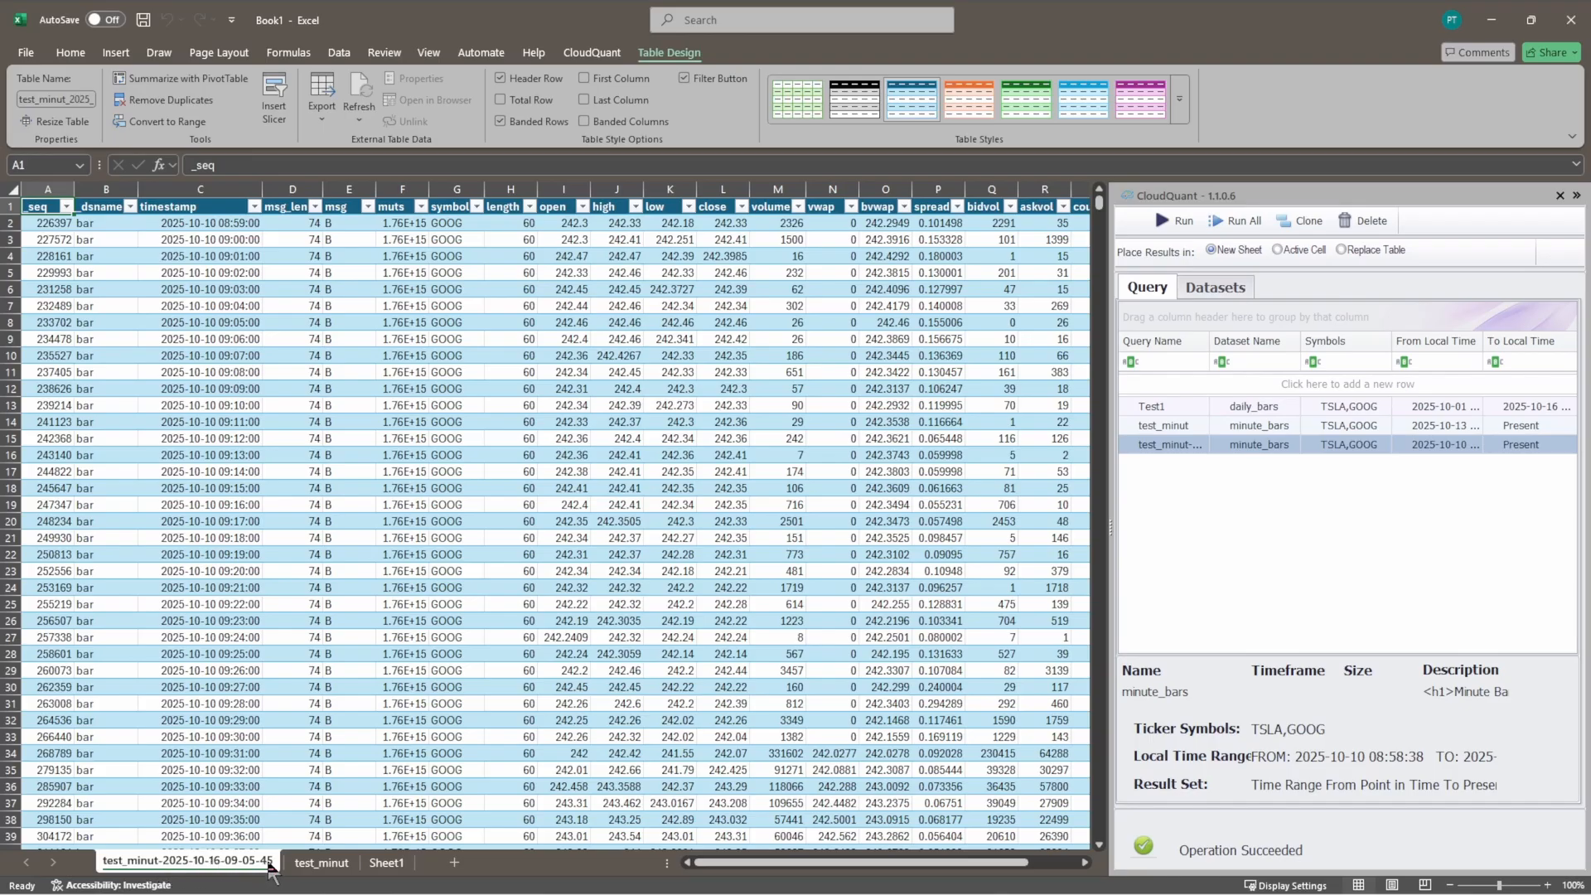
Step: Check the first and last timestamps of the new worksheet's query results
click(205, 224)
key(ctrl+Down)
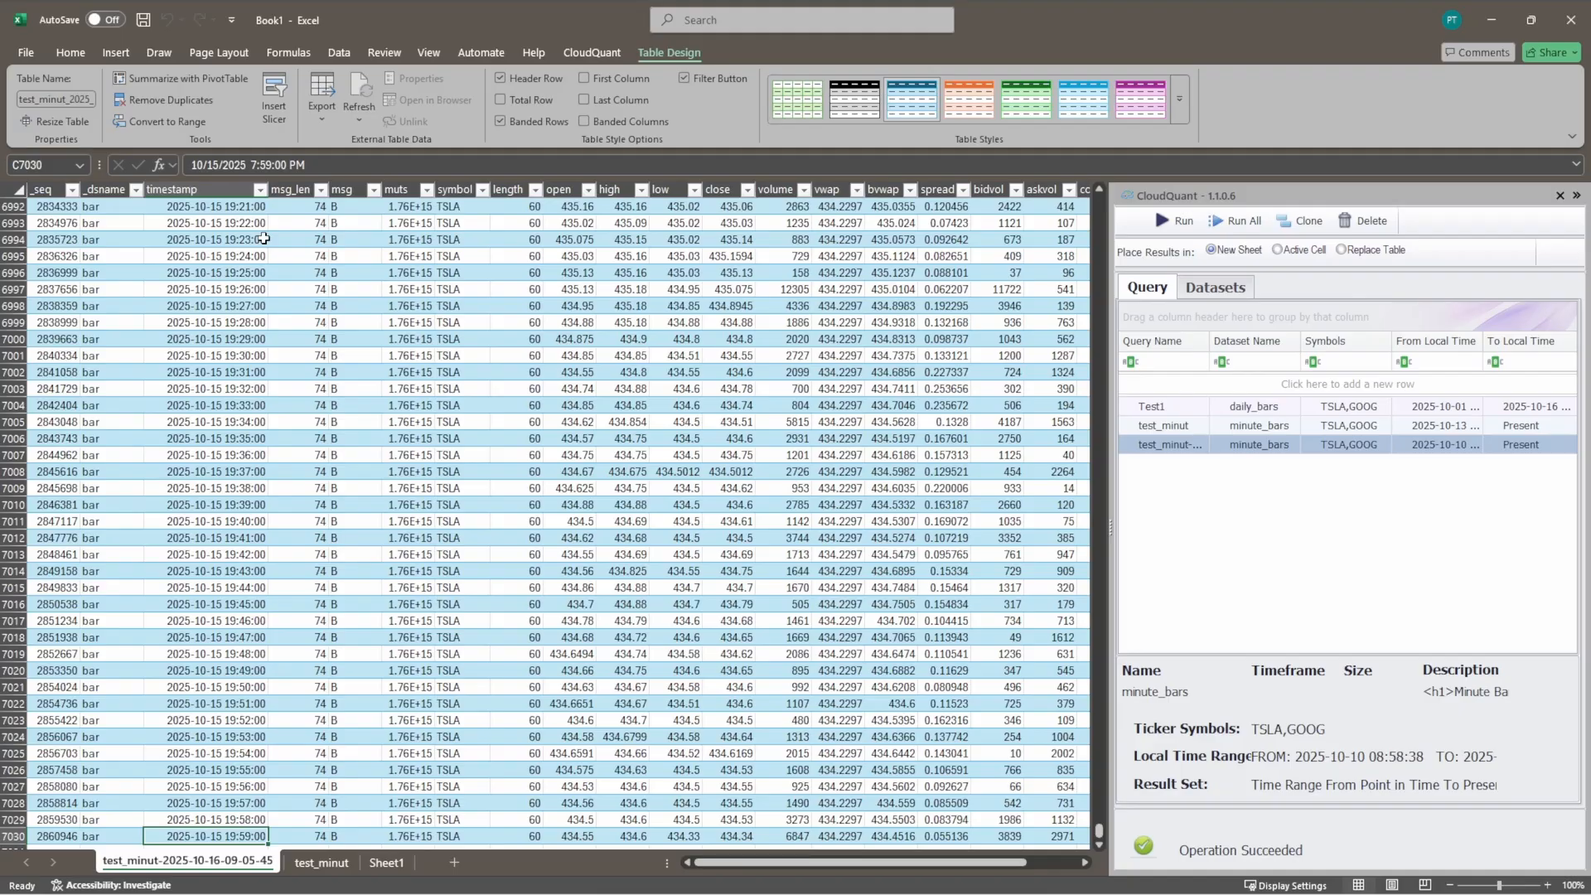
key(ctrl+Up)
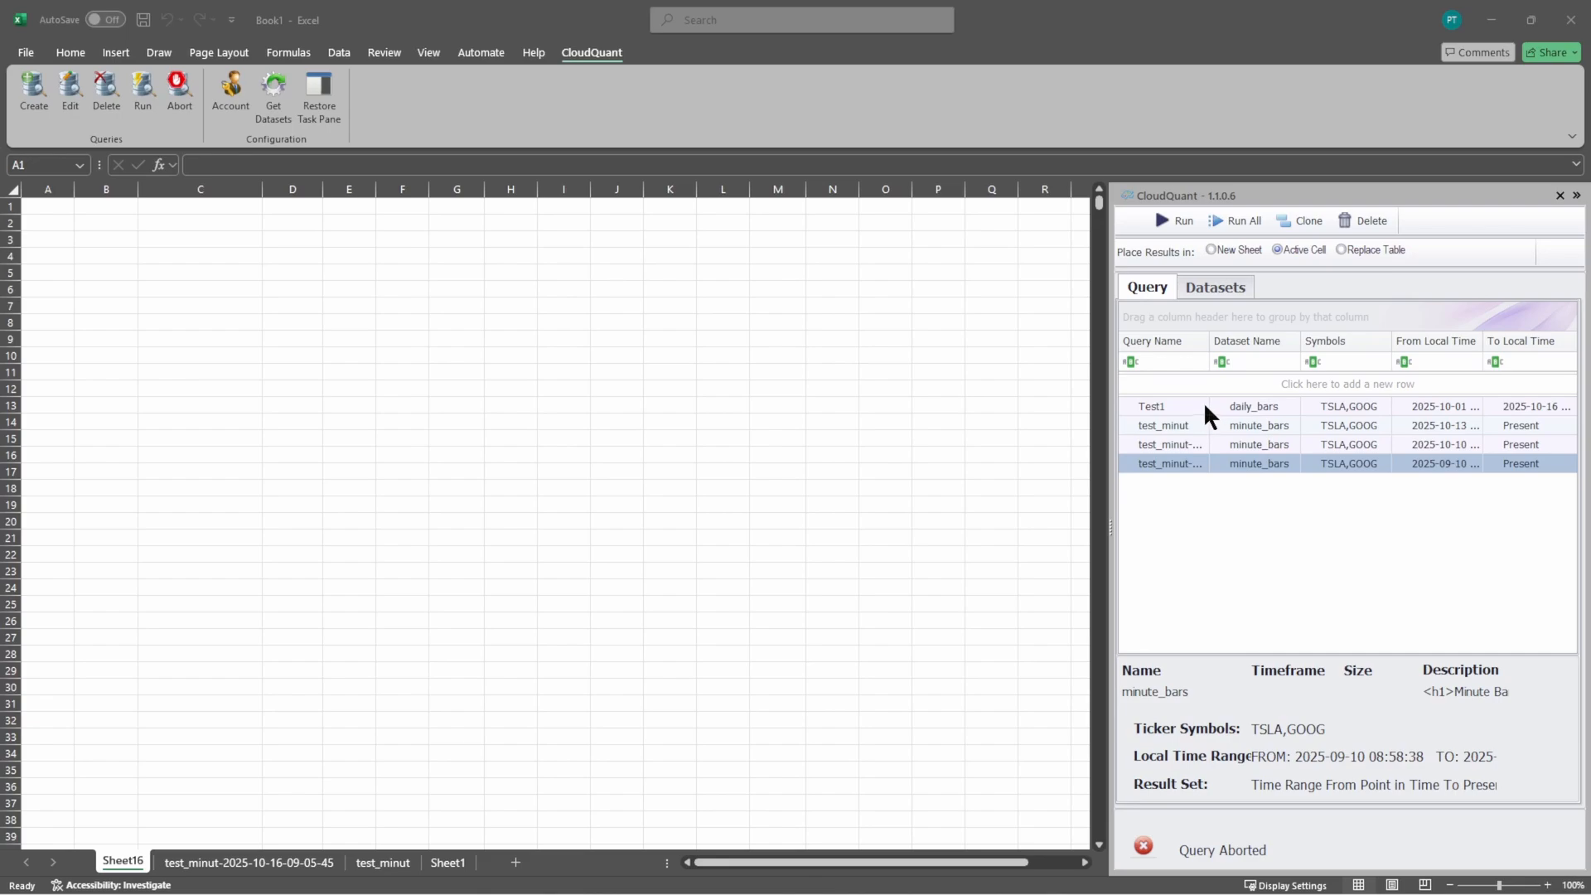
Step: Widen the Query Name column slightly and enlarge the CloudQuant task pane to show more of the query details
mouse_move(1208, 341)
mouse_down()
mouse_move(1238, 340)
mouse_move(1212, 341)
mouse_up()
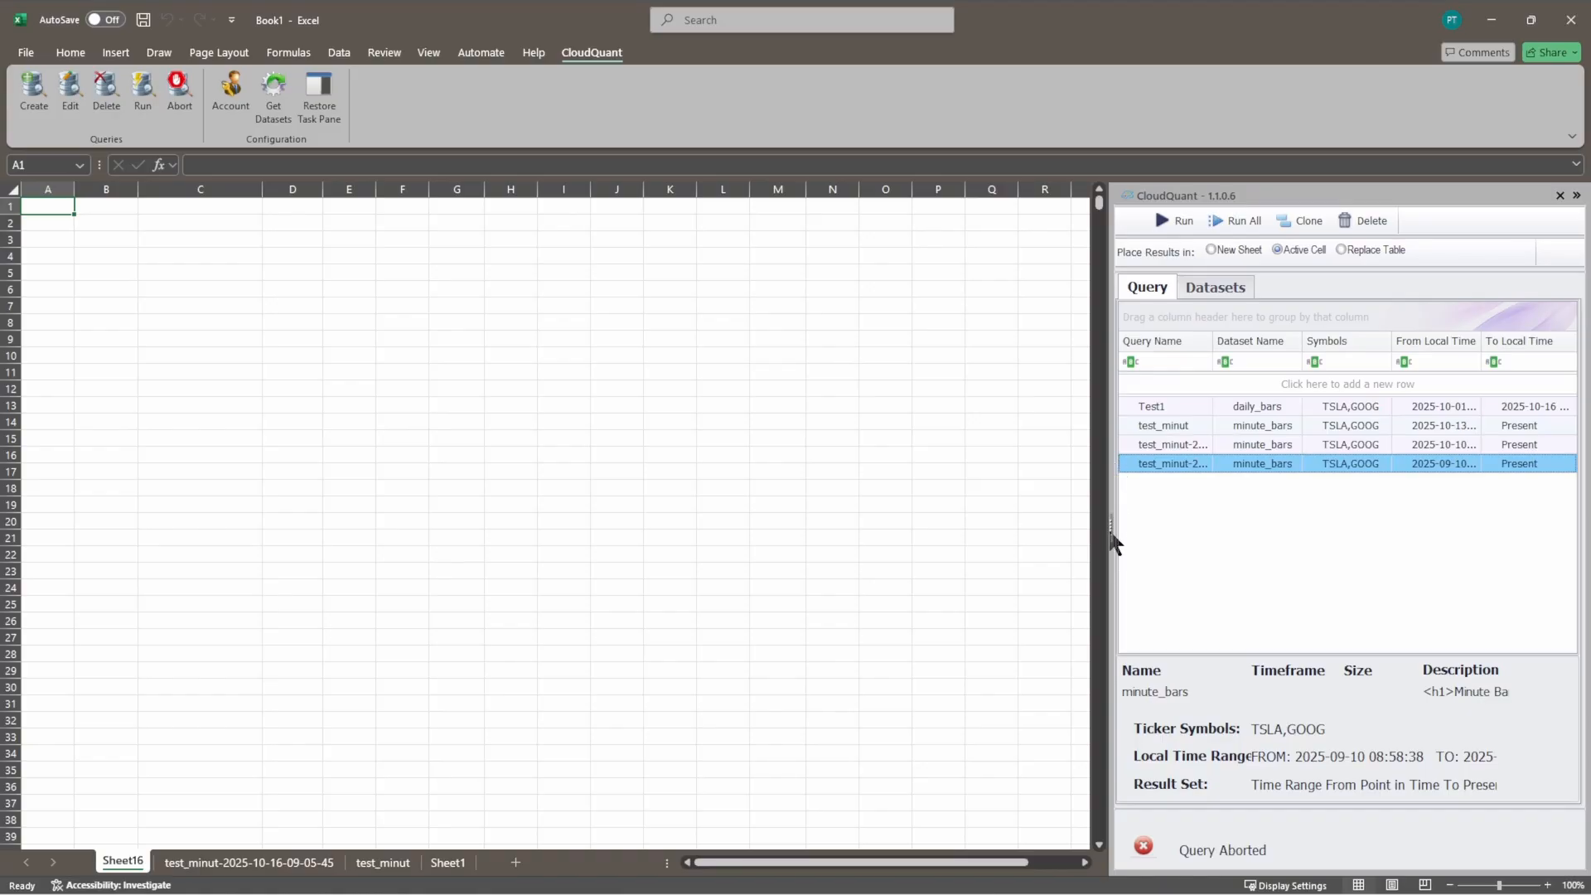
drag(1111, 527, 1587, 532)
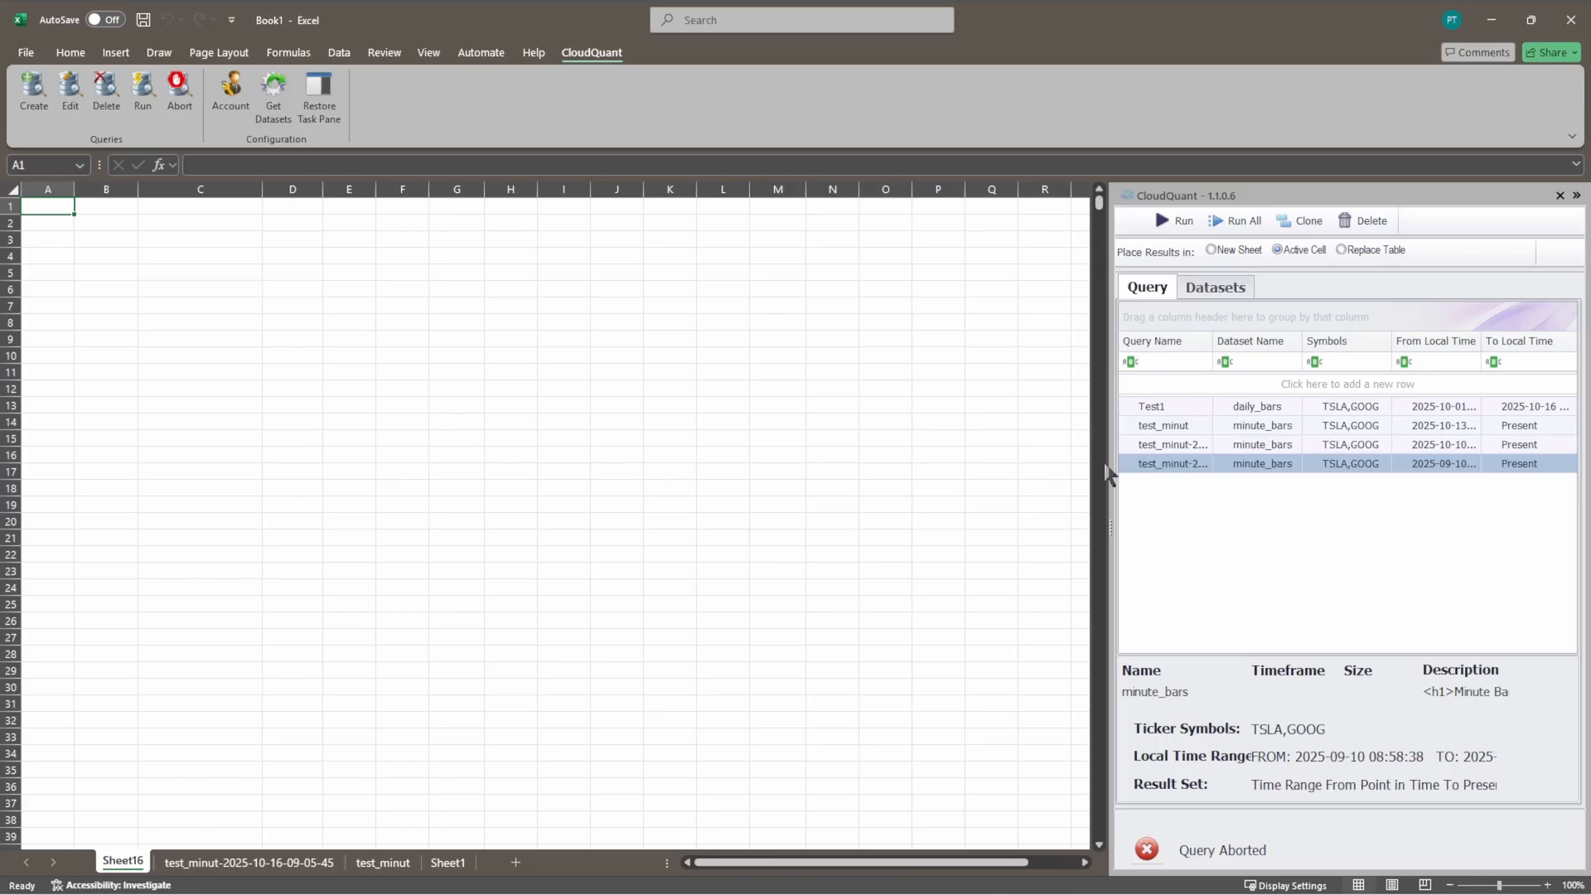
drag(1109, 474, 1035, 477)
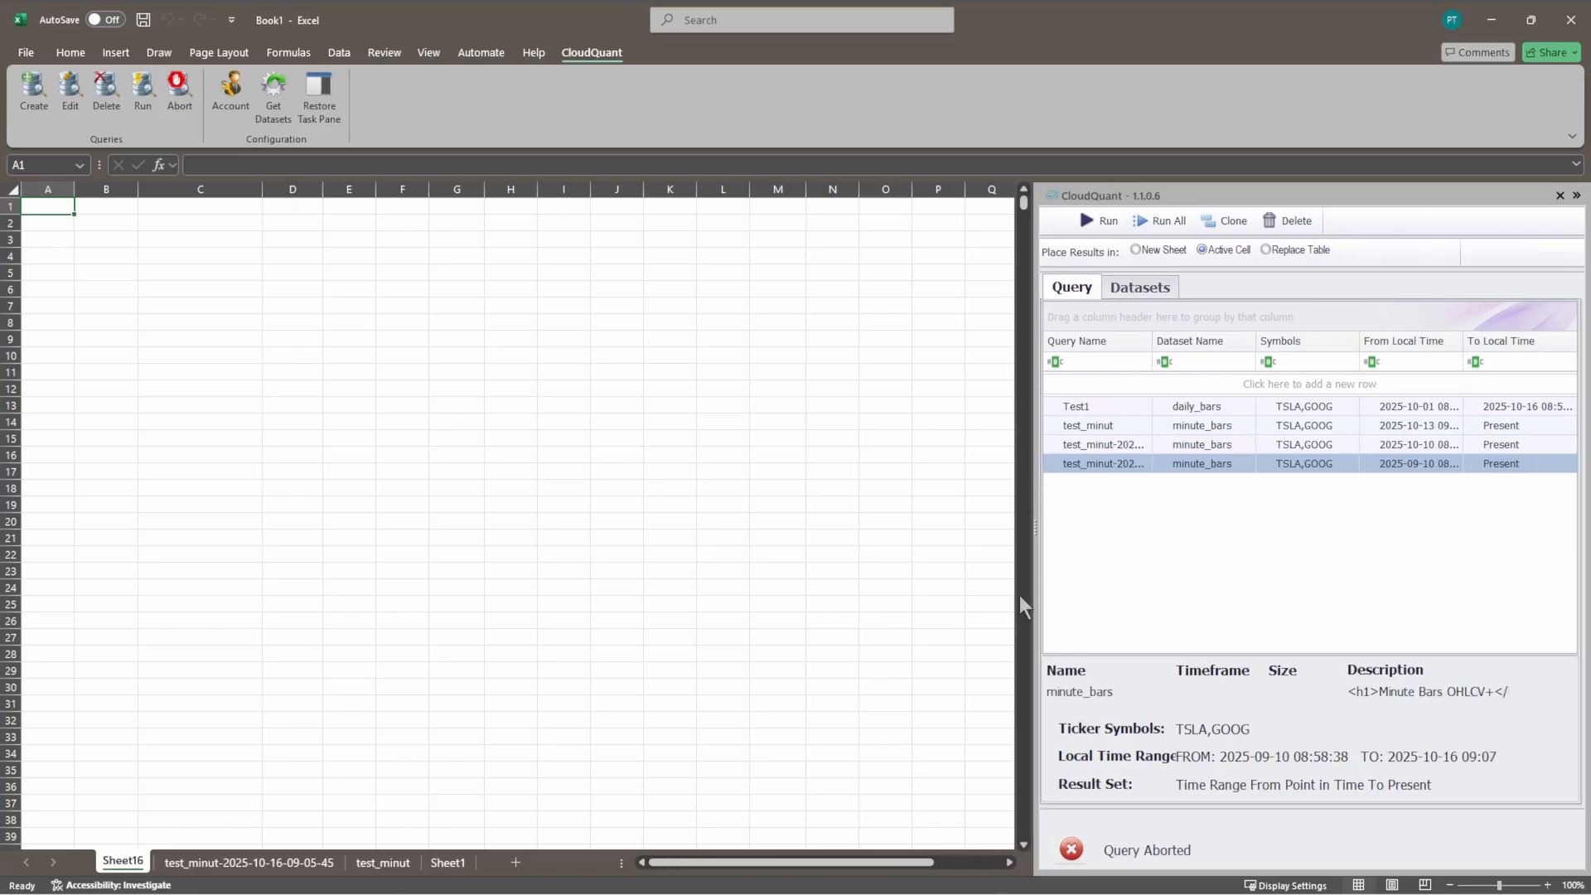
Step: Widen the CloudQuant task pane further to show more of the query details
drag(1035, 597, 937, 597)
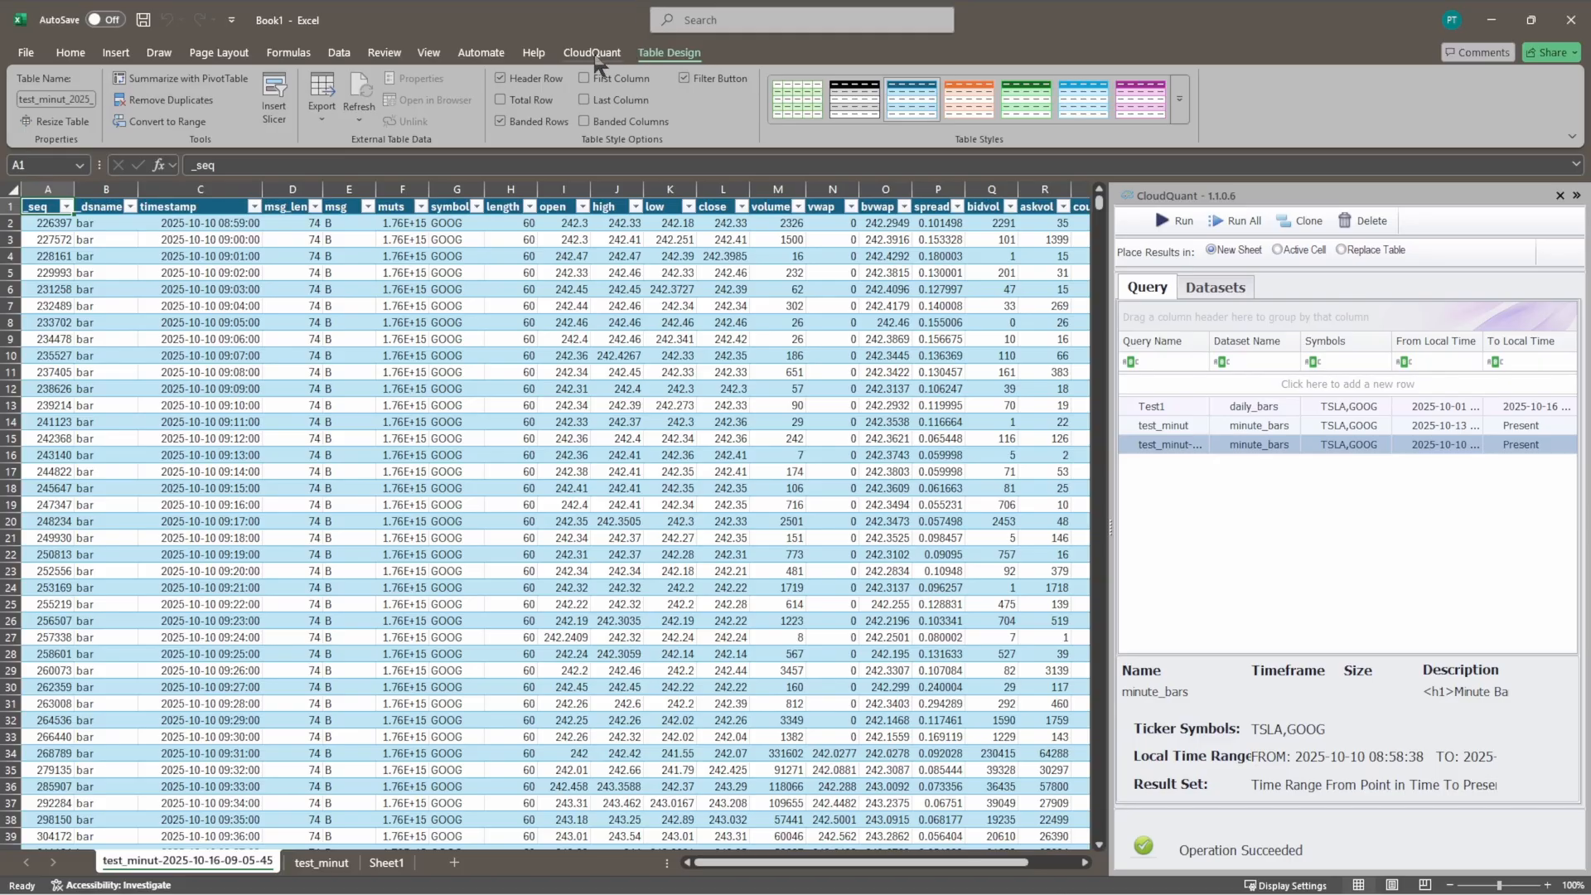
click(593, 54)
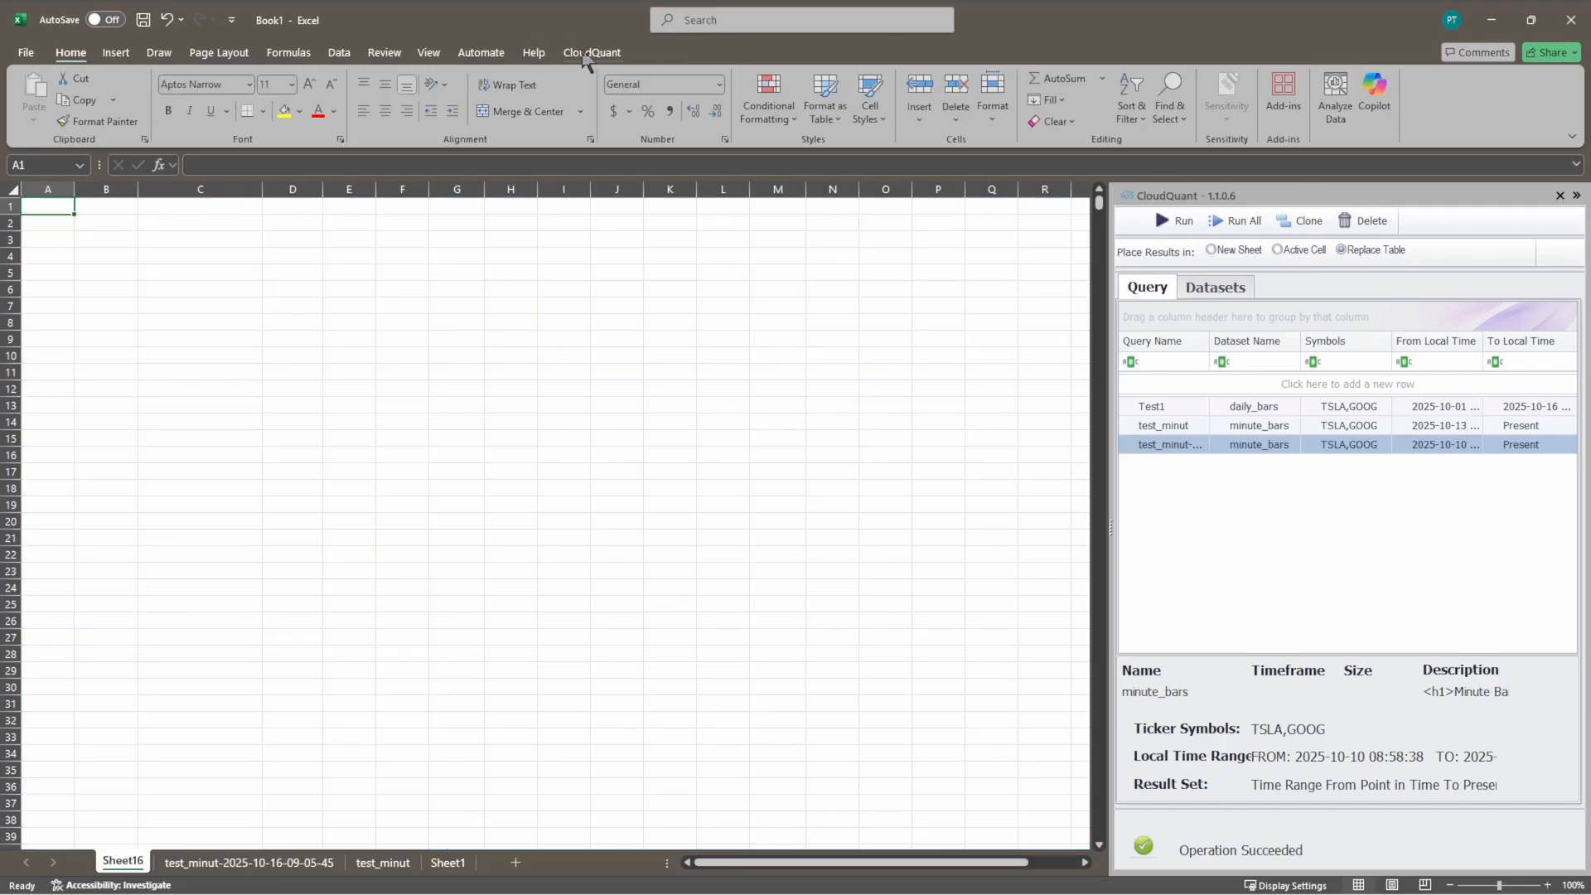
click(590, 52)
click(71, 90)
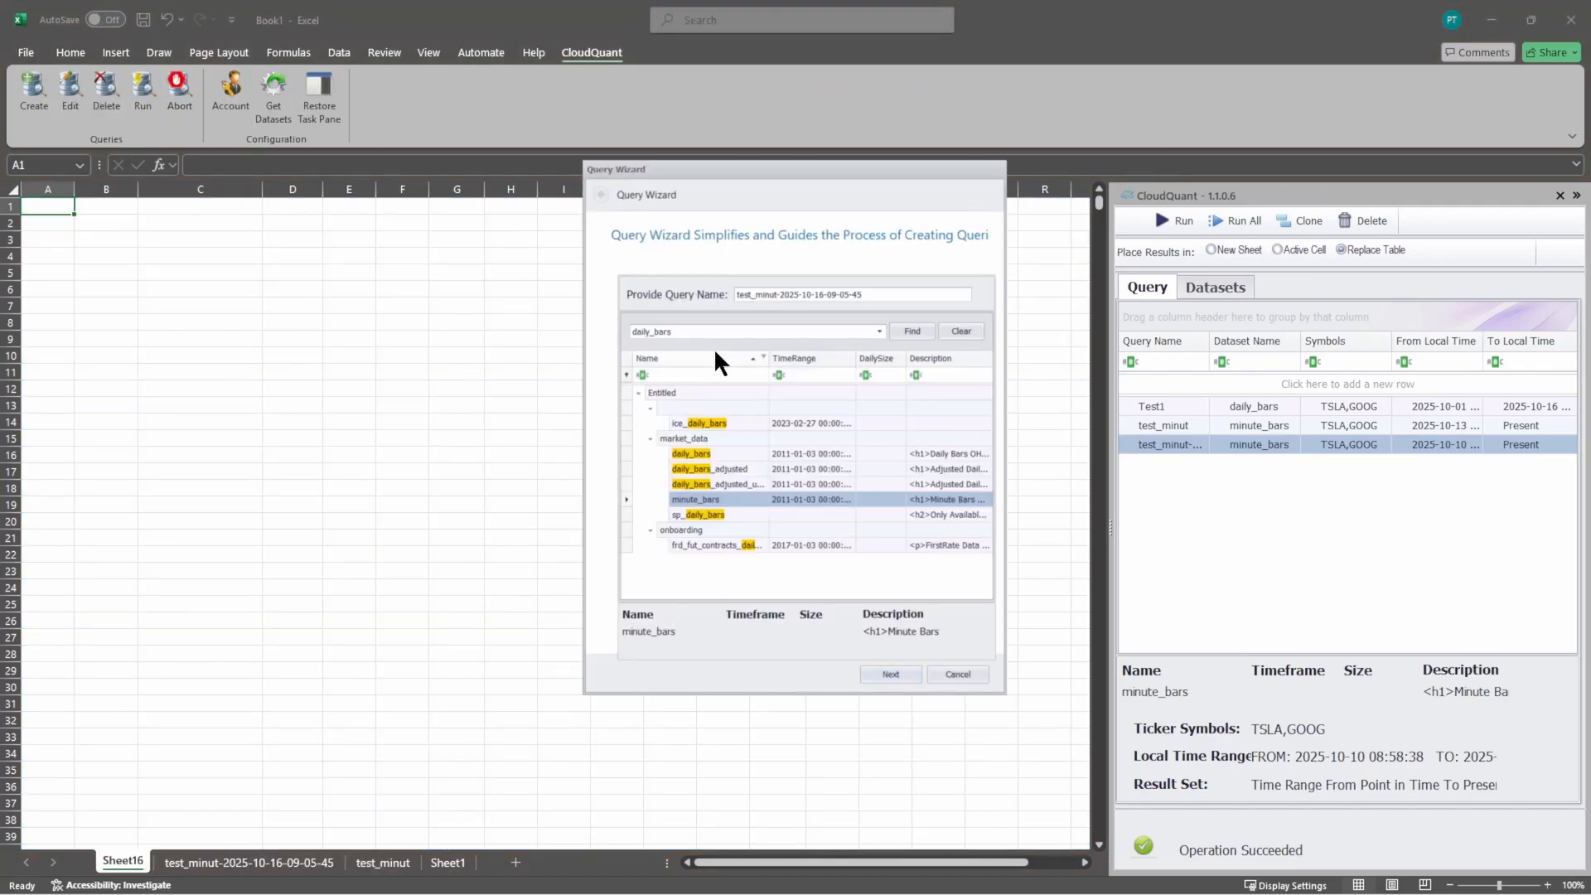
click(891, 671)
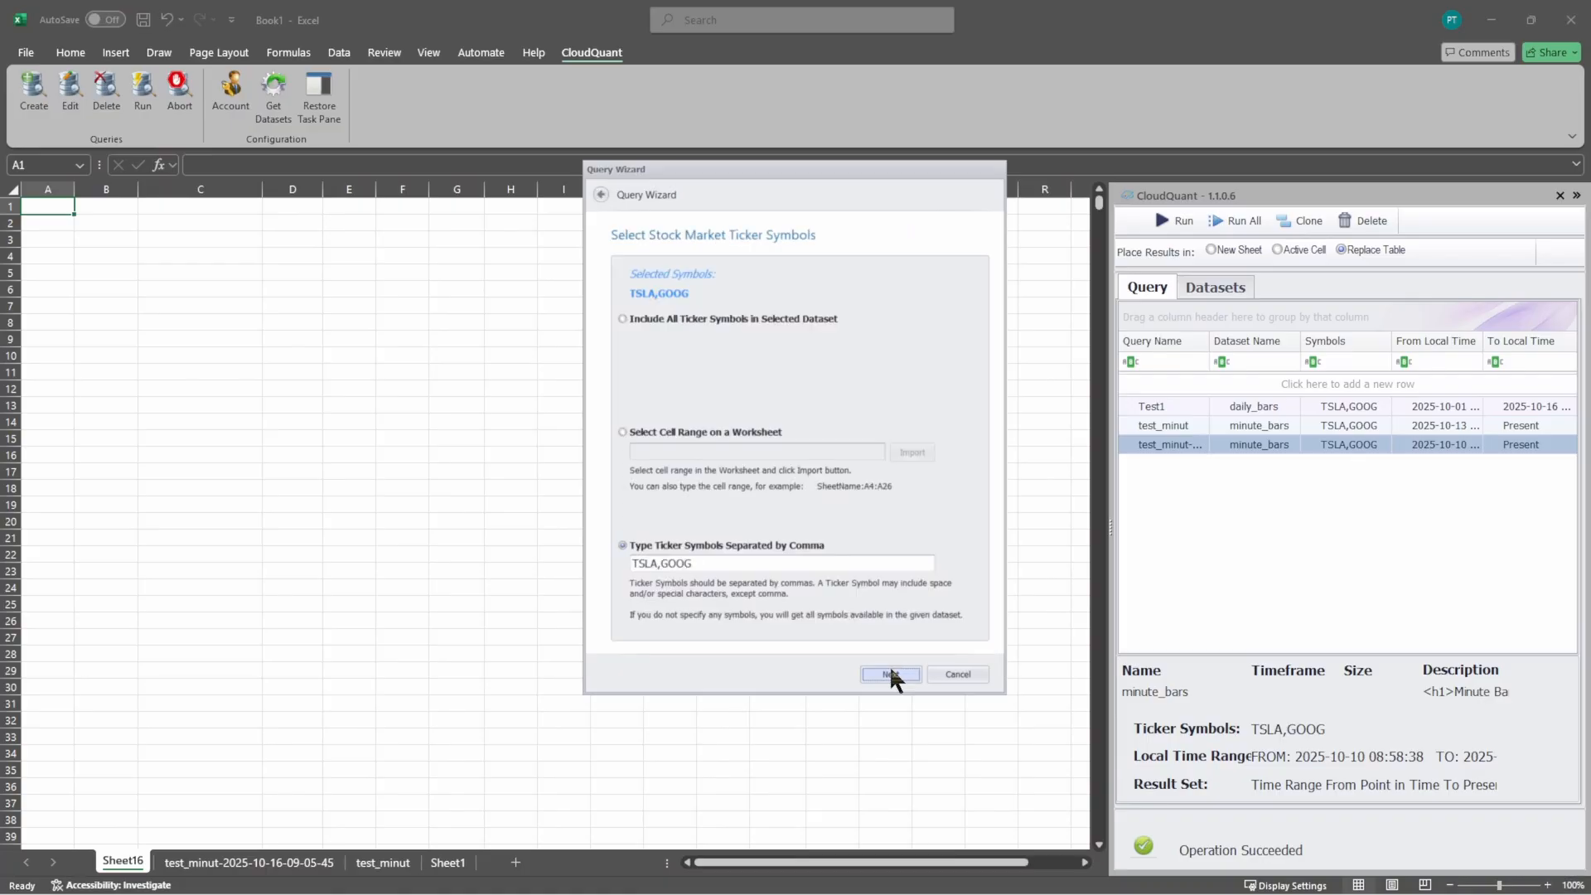
click(890, 671)
click(890, 673)
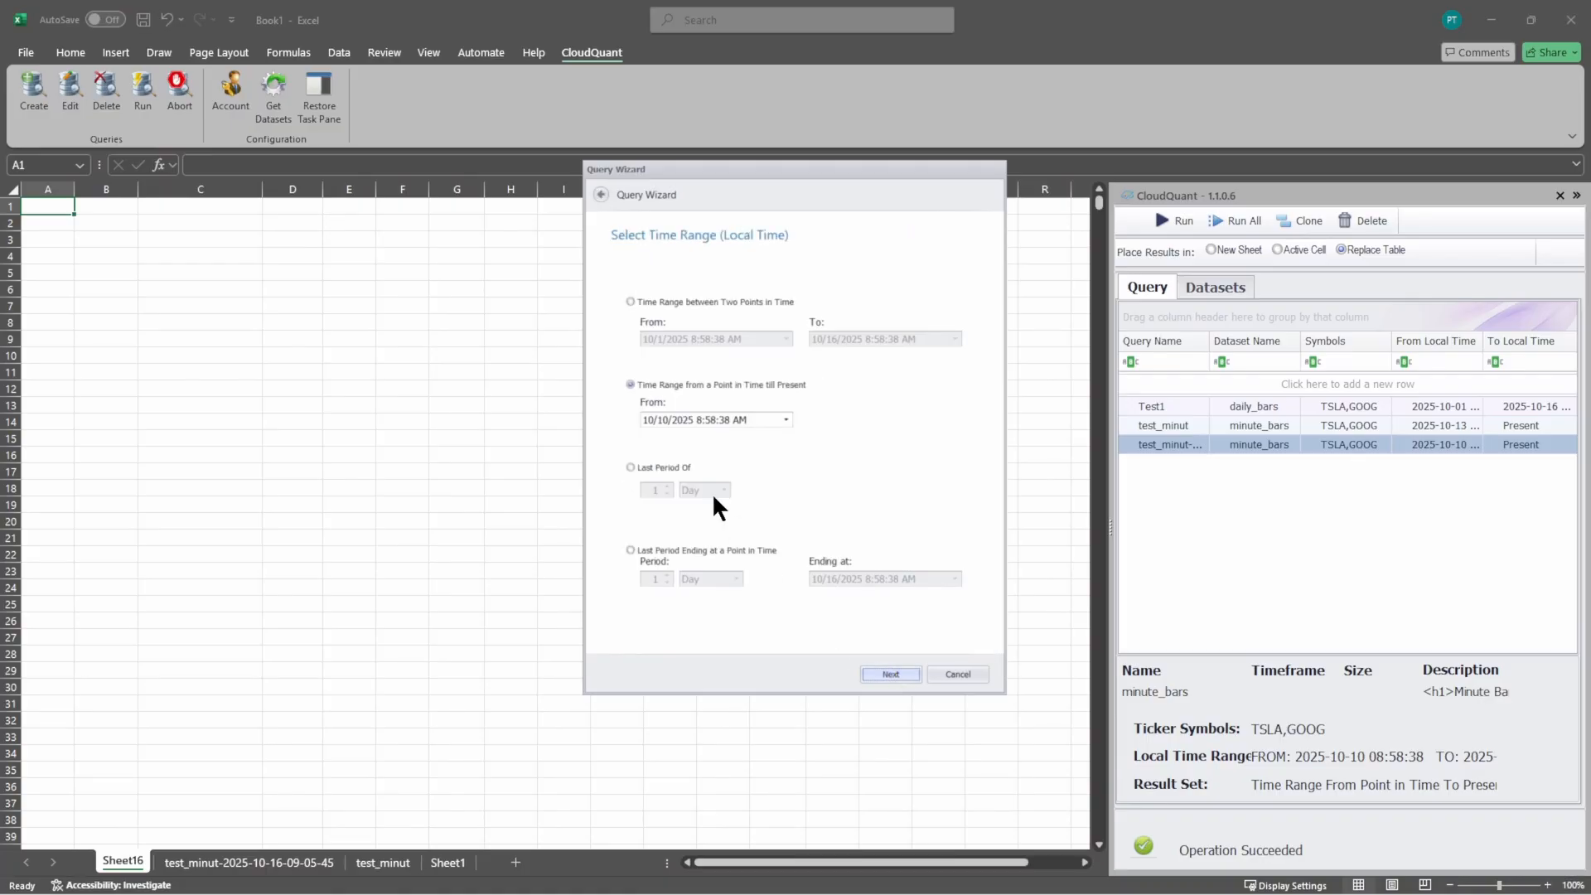
Step: Set the query's time range to run from 9/10/2025 till present
click(663, 420)
text(1)
key(shift+Tab)
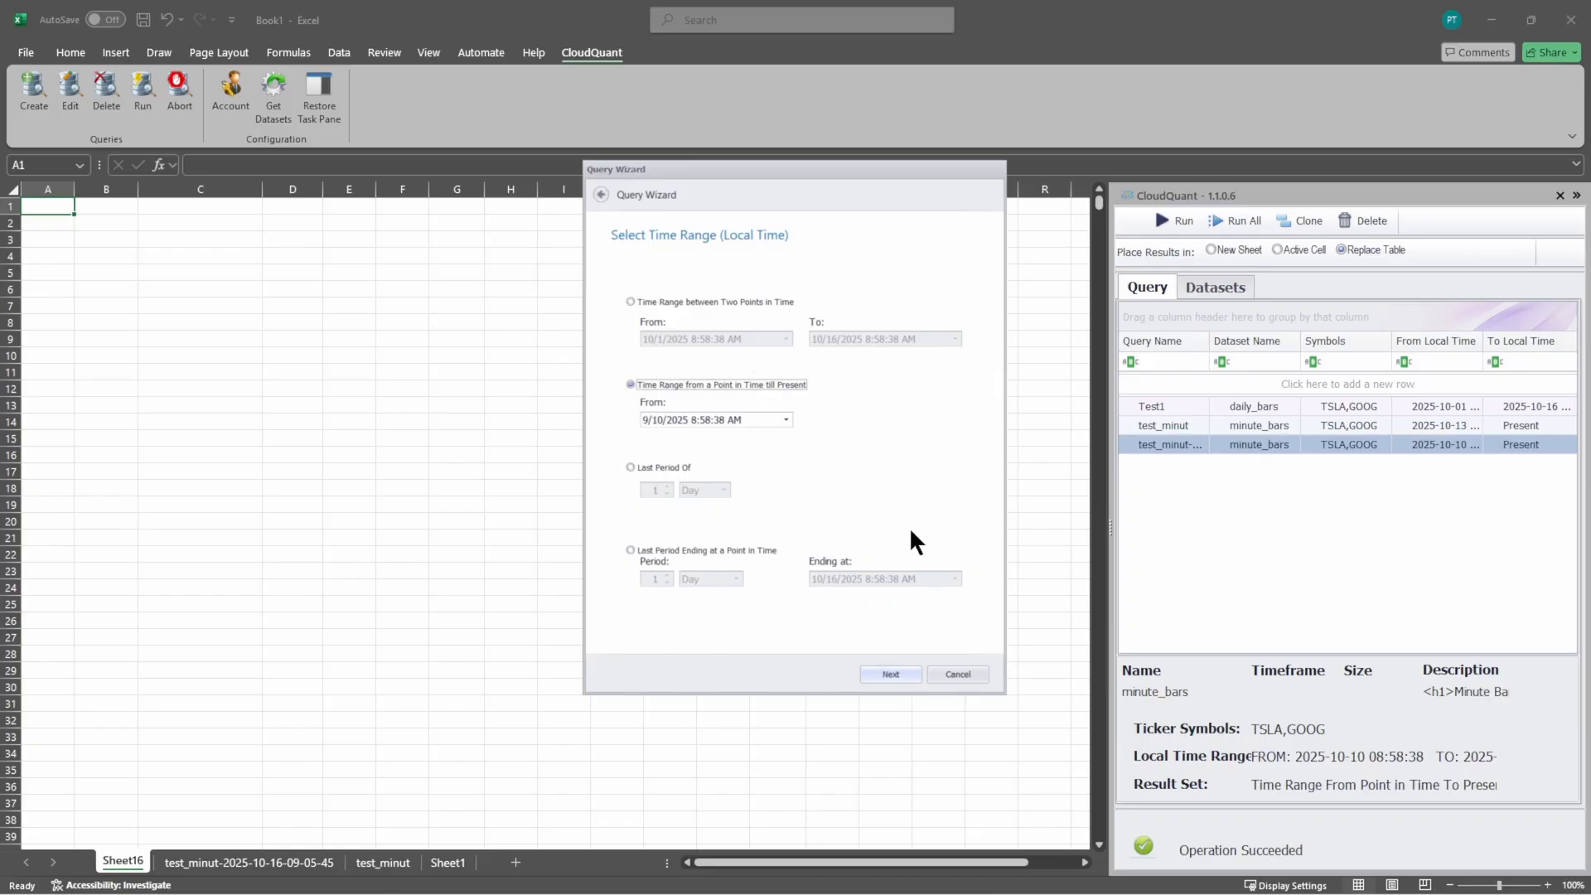
click(892, 675)
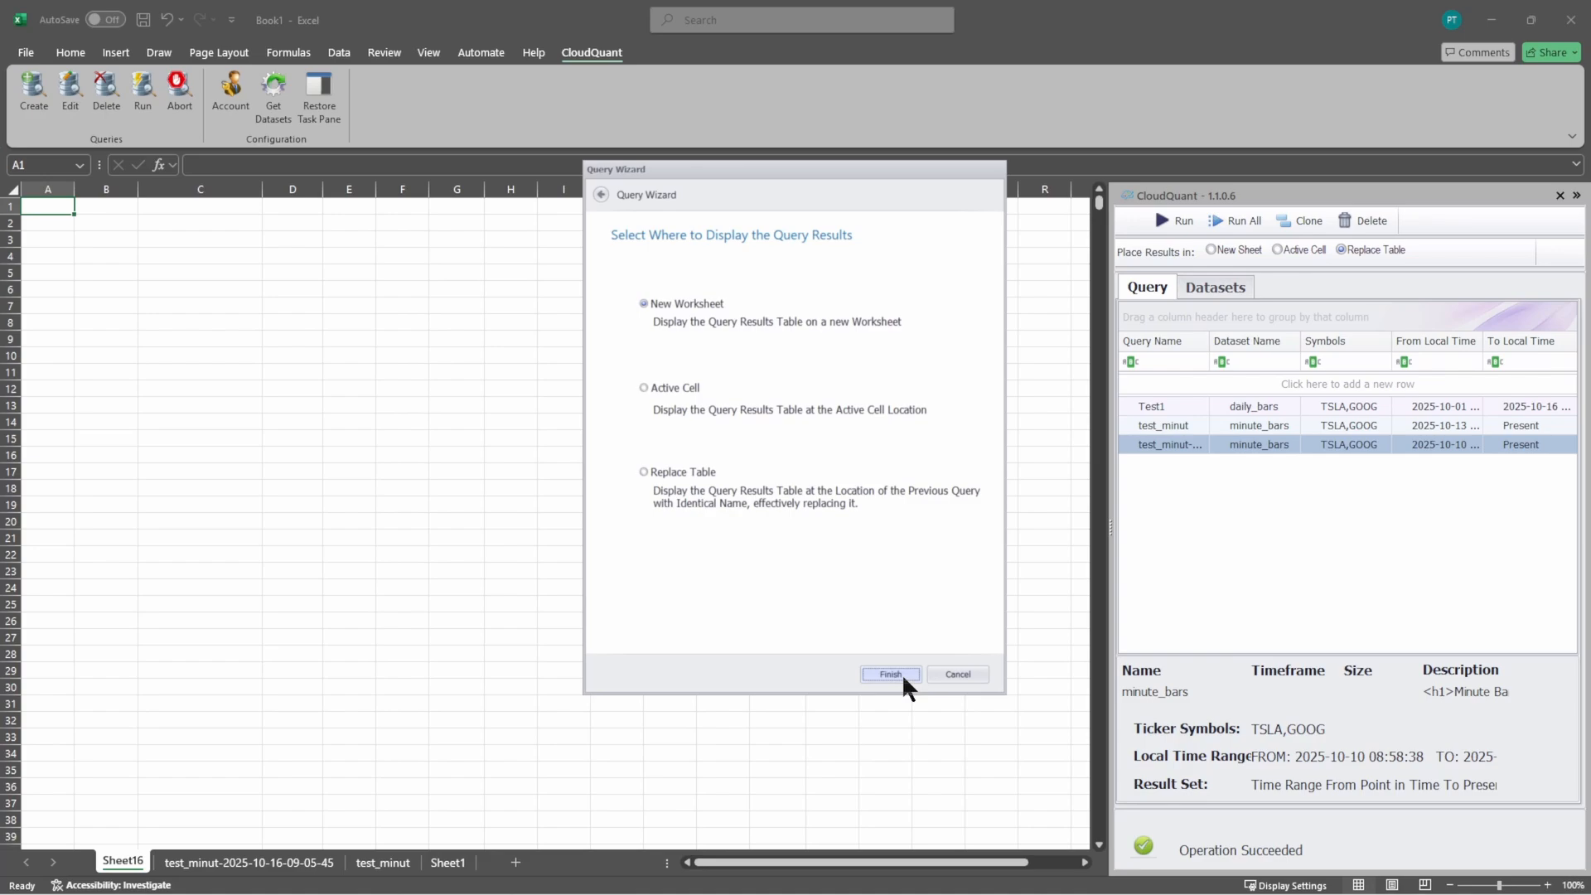
Step: Finish the query with its results placed at the active cell, and abort it while it is running
click(682, 390)
click(882, 674)
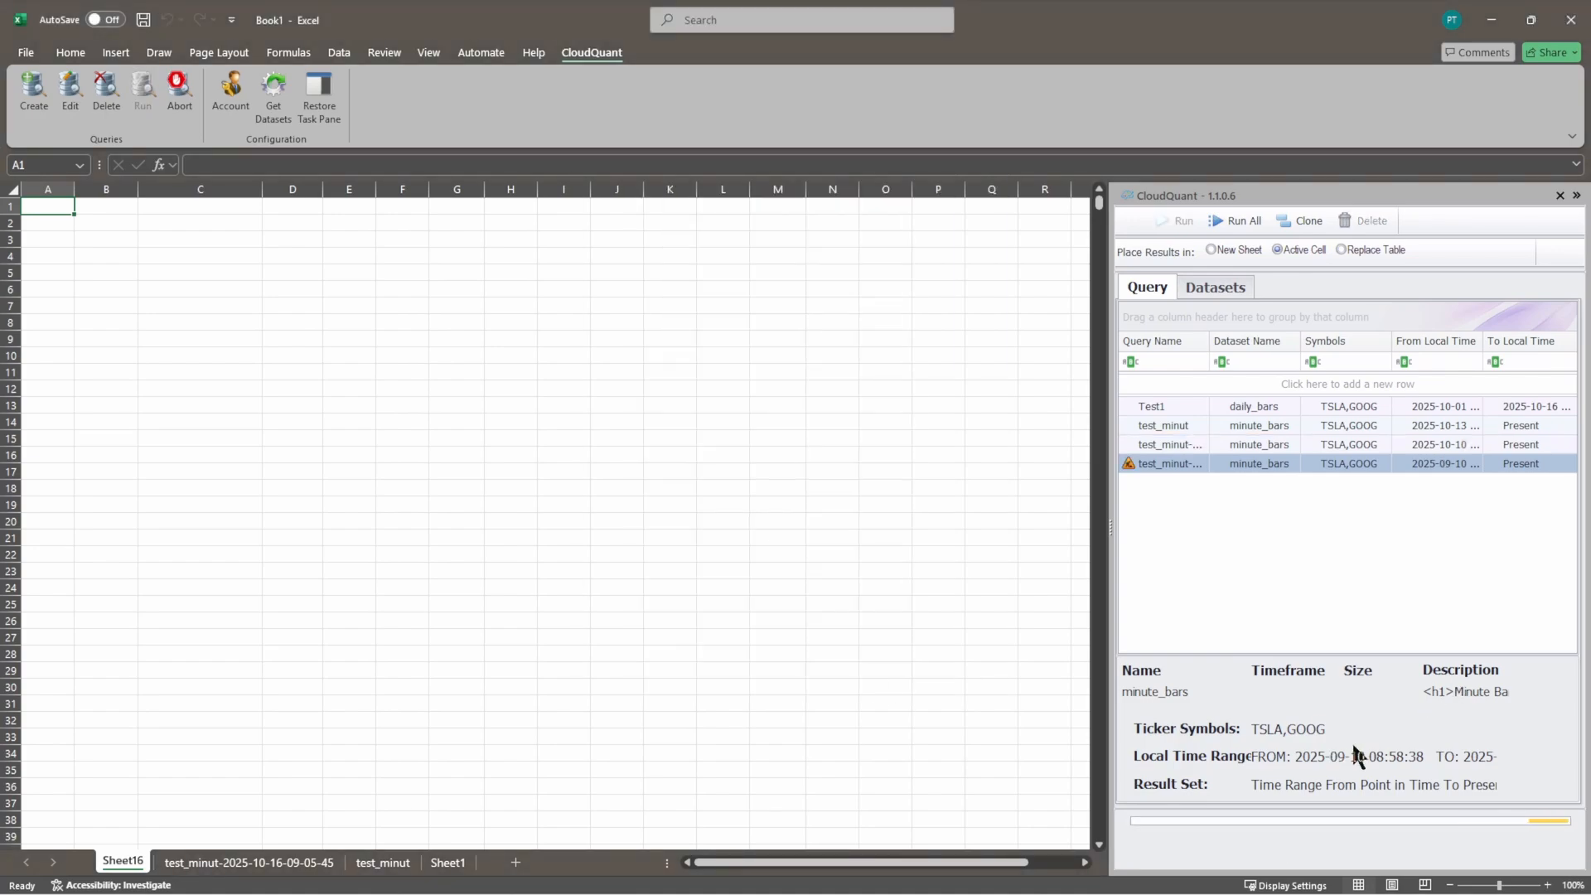
click(184, 91)
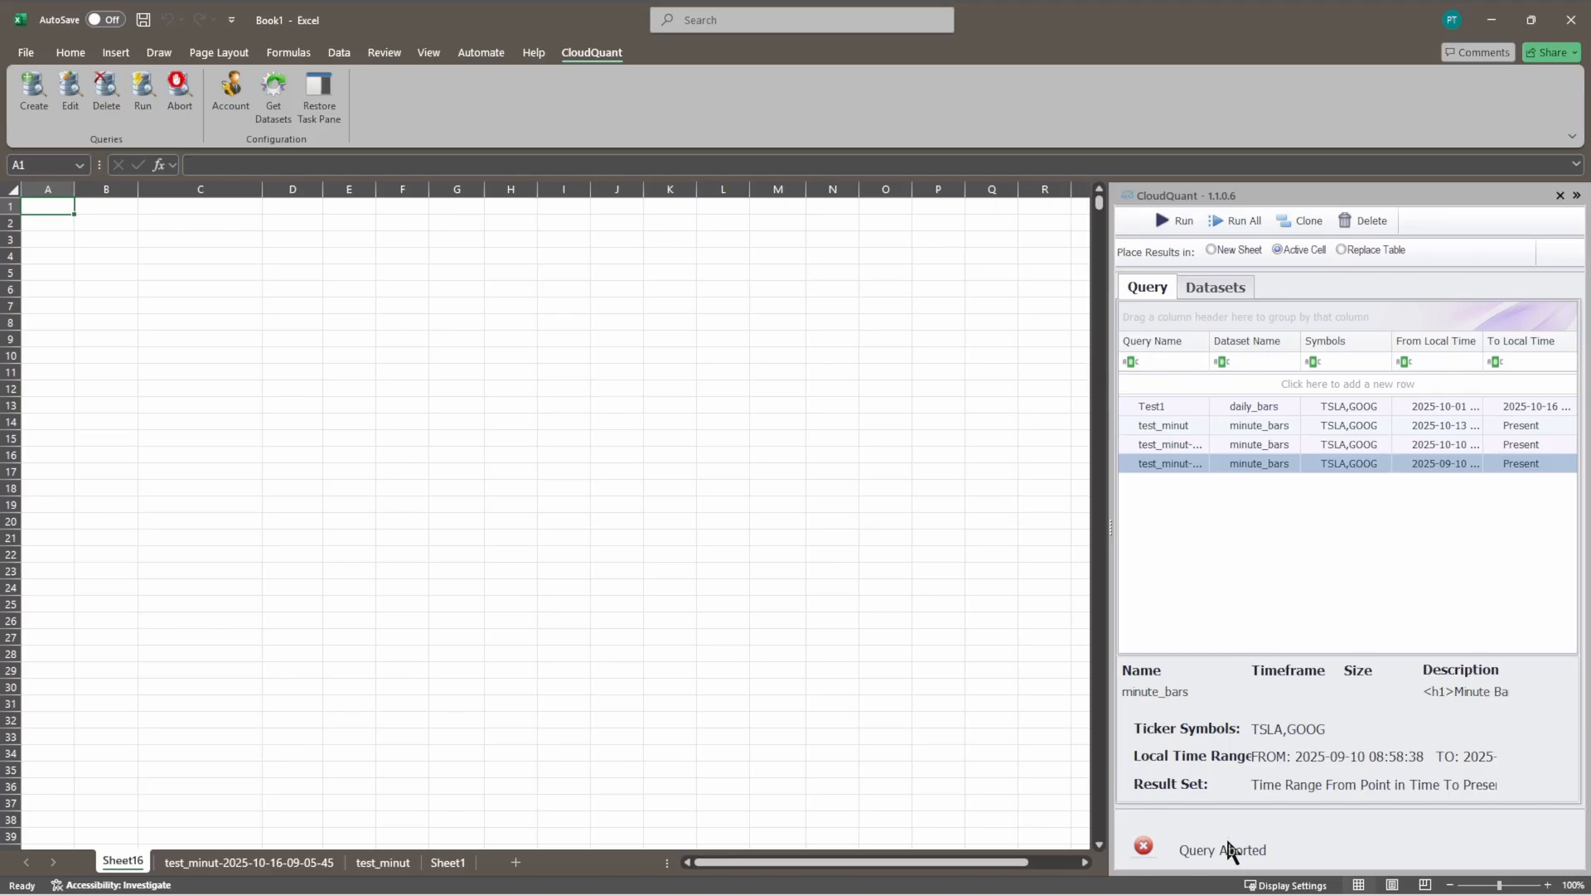